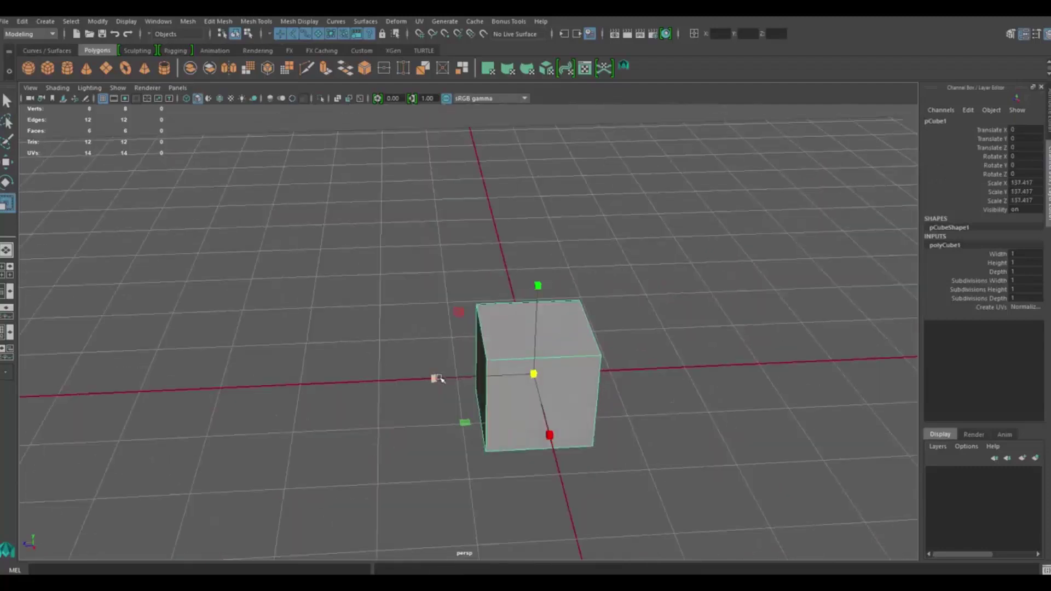
Stretch the cube into a long block and insert an edge loop across it
mouse_move(437, 379)
mouse_down()
mouse_move(263, 356)
mouse_move(616, 342)
mouse_move(596, 269)
mouse_up()
click(594, 289)
shift+right_click(594, 289)
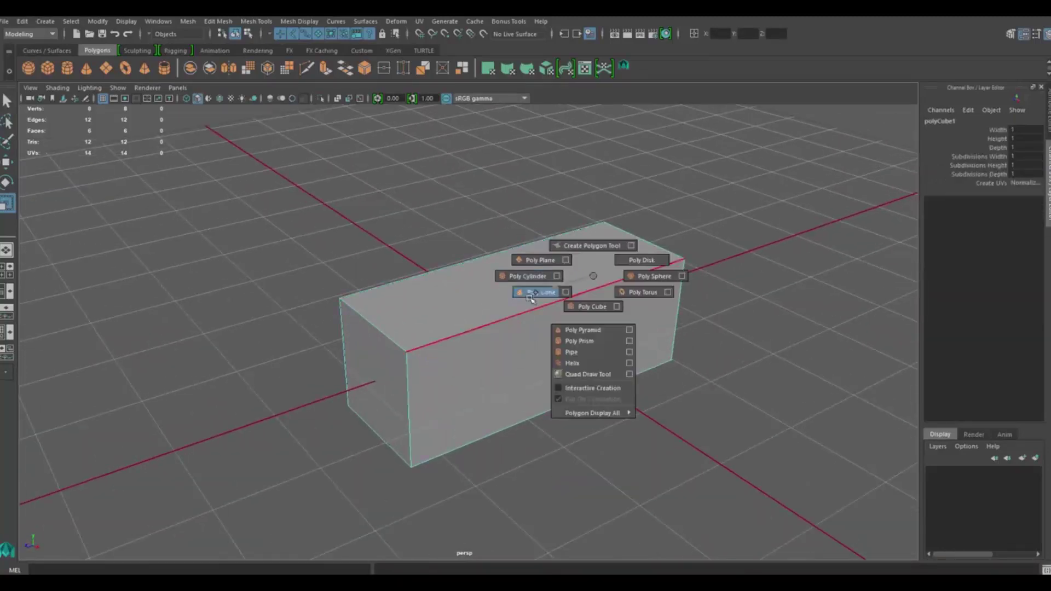
shift+right_click(594, 289)
shift+right_drag(594, 288, 590, 364)
click(588, 293)
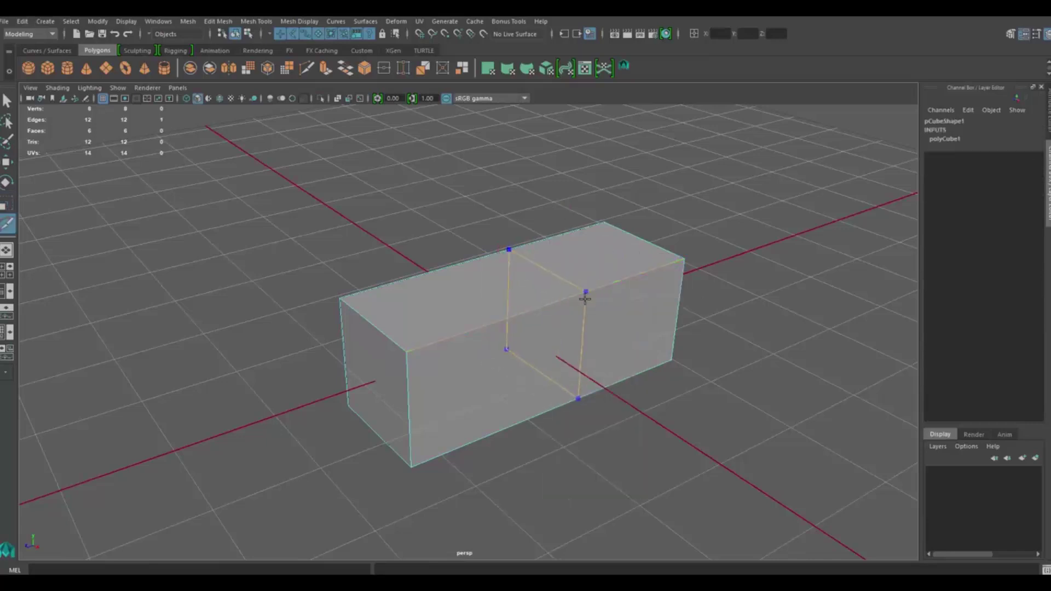
Taper the block's right end face smaller with Soft Select turned on
mouse_move(646, 305)
alt+mouse_down()
mouse_move(610, 313)
mouse_move(627, 305)
mouse_move(706, 329)
mouse_move(624, 316)
mouse_move(517, 321)
alt+mouse_up()
click(684, 345)
key(b)
key(r)
Insert another loop, scale it in, and move the end vertices to pinch a narrow neck
shift+right_drag(518, 320, 521, 314)
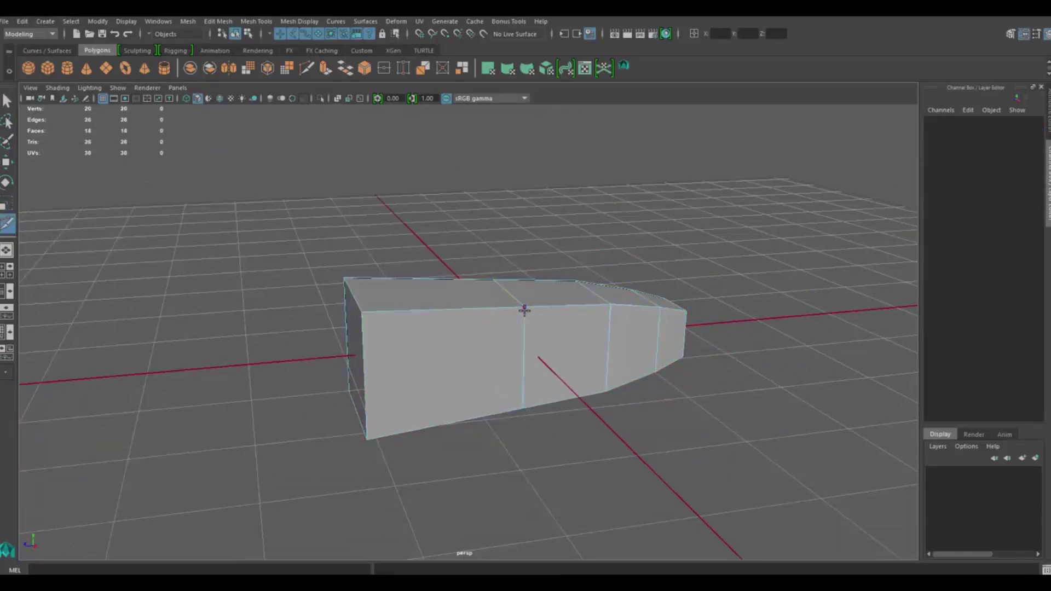
ctrl+click(526, 332)
key(r)
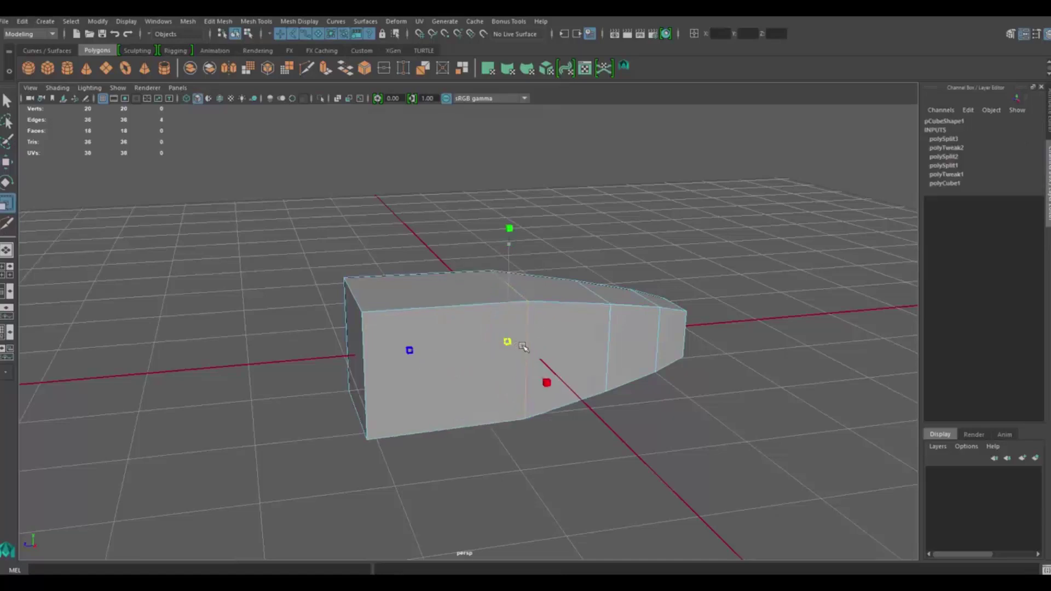
alt+drag(523, 347, 663, 323)
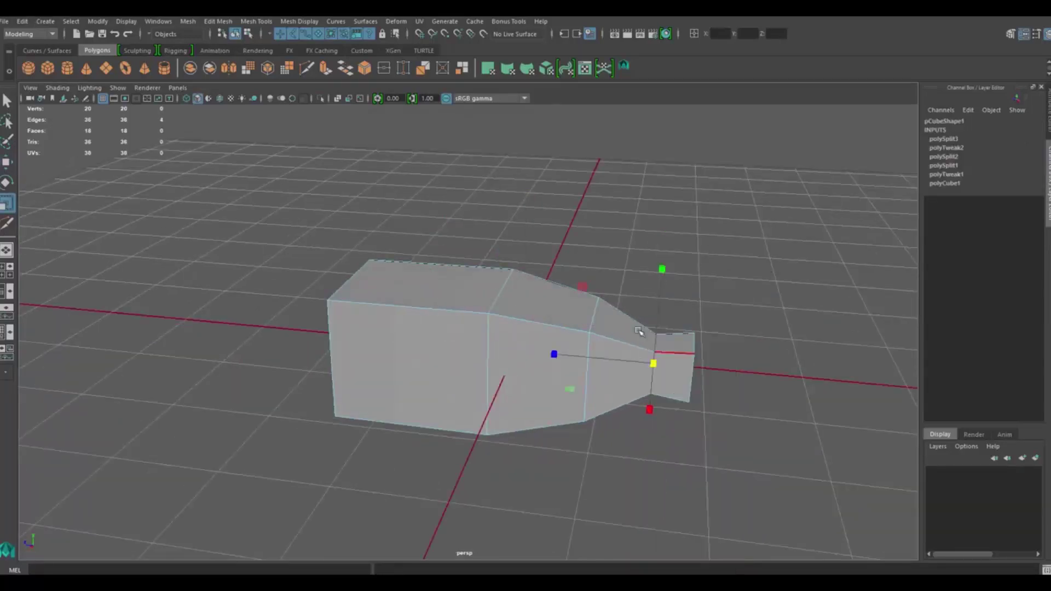
right_drag(681, 281, 664, 286)
key(w)
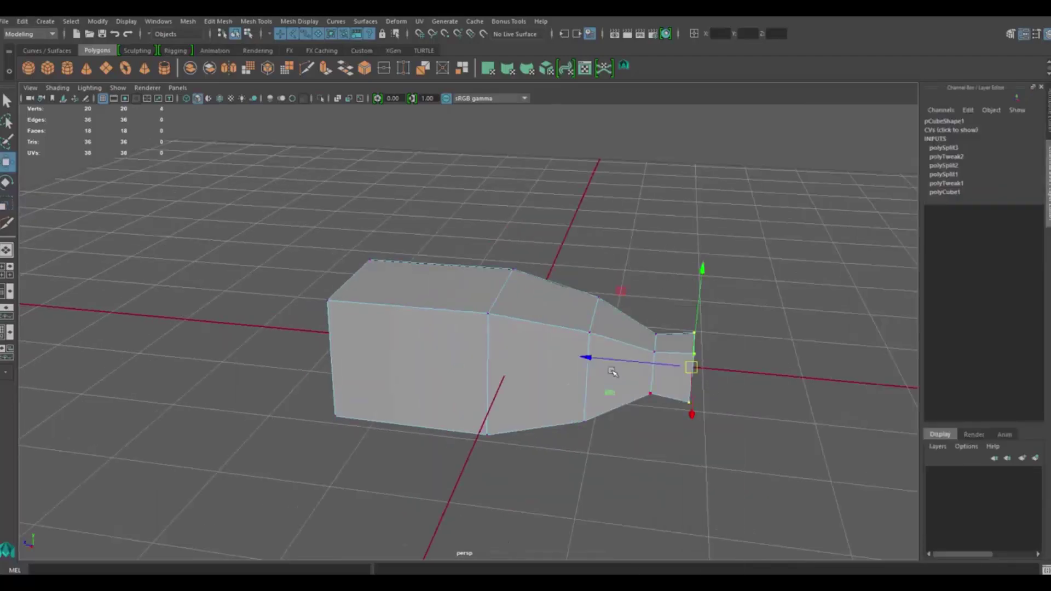
Apply Mesh > Smooth to round the whole block into a drumstick form
alt+drag(643, 366, 535, 282)
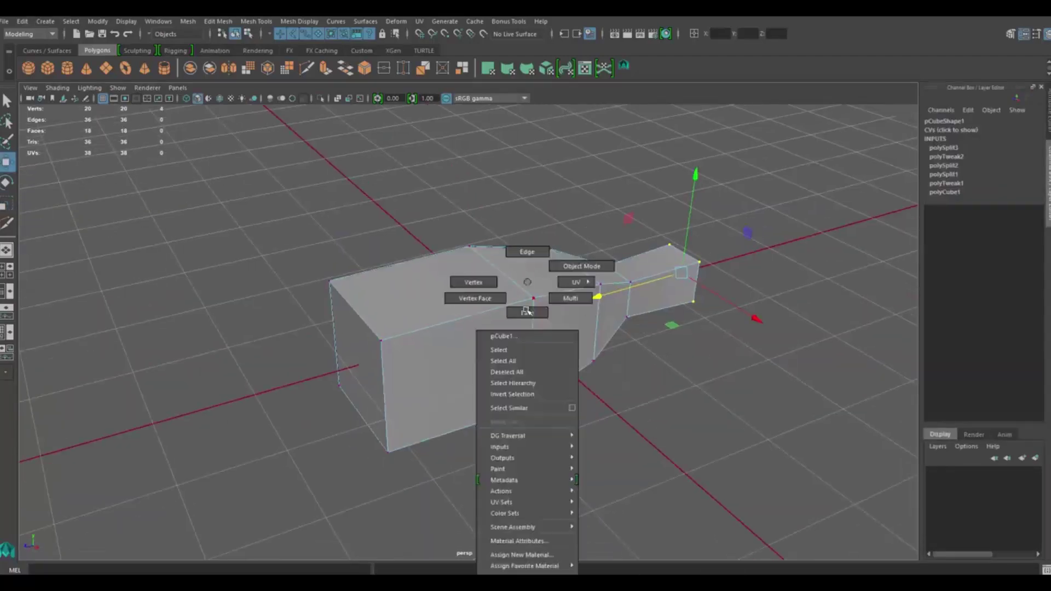
right_drag(556, 287, 615, 265)
key(space)
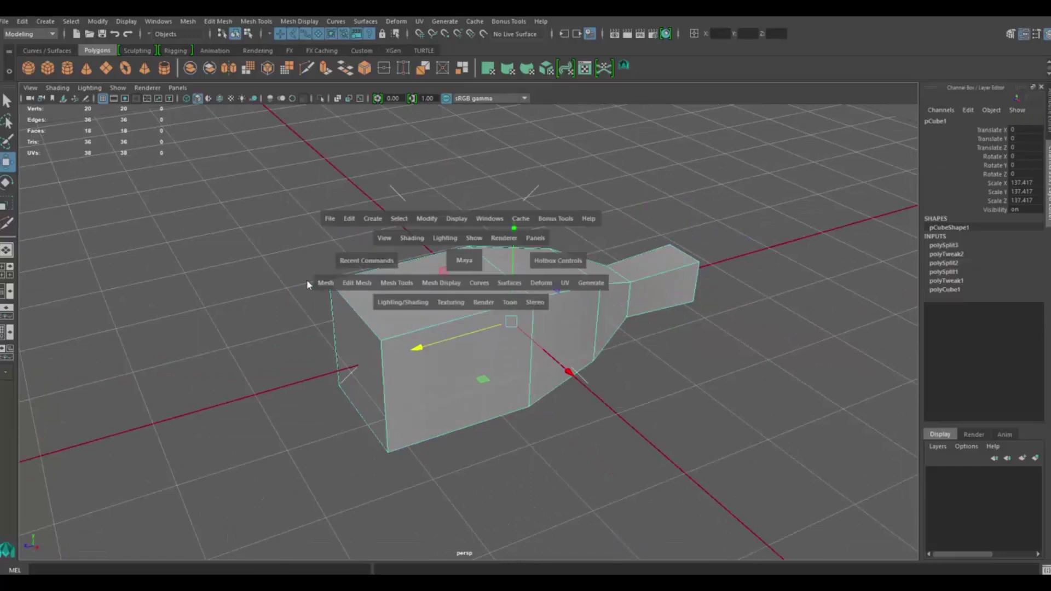
drag(310, 286, 363, 384)
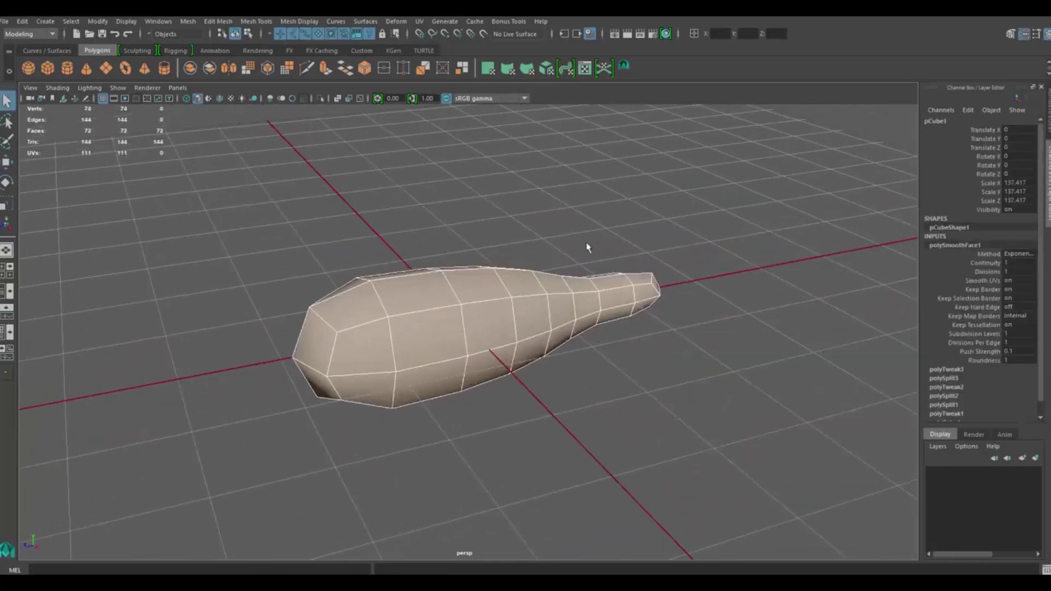
Scale the smoothed mesh's tip vertices to refine the bottle shape
click(669, 281)
click(678, 307)
mouse_move(670, 281)
alt+mouse_down()
mouse_move(679, 307)
mouse_move(569, 302)
mouse_move(556, 289)
mouse_move(591, 294)
mouse_move(555, 287)
mouse_move(685, 363)
mouse_move(625, 291)
alt+mouse_up()
key(F9)
key(r)
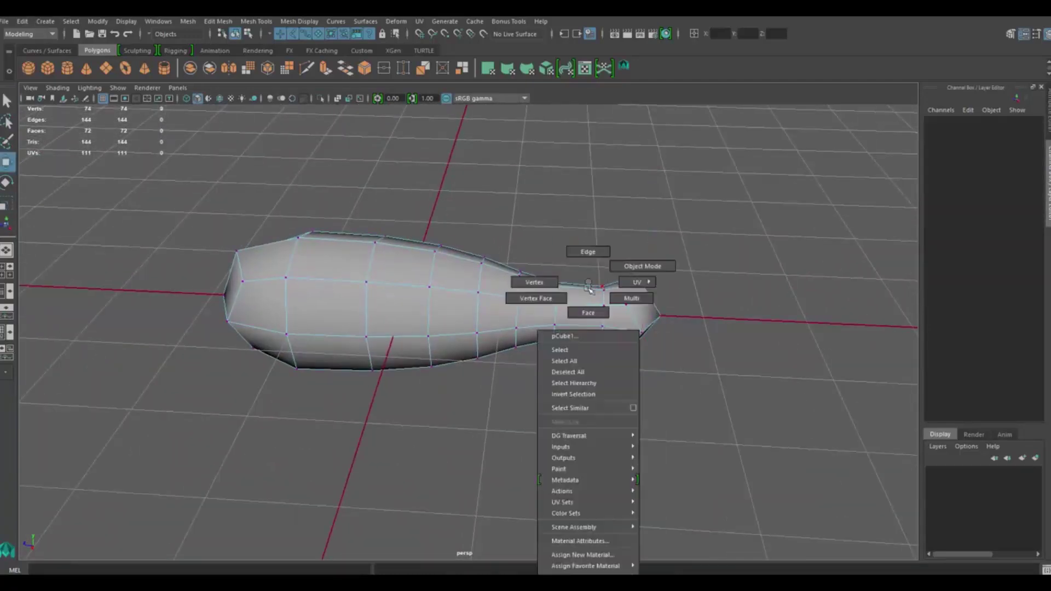
right_drag(613, 299, 640, 267)
alt+drag(641, 266, 465, 305)
Duplicate the drumstick and slide the copy along its length past the tip
key(ctrl+d)
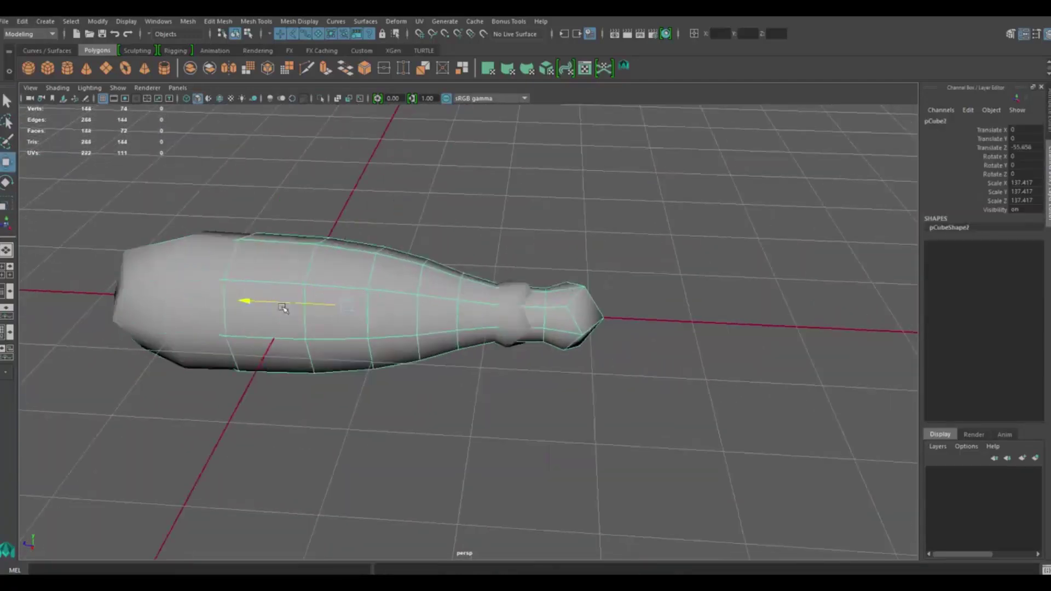
drag(279, 300, 309, 300)
scroll(453, 291, up, 3)
middle_drag(453, 292, 633, 286)
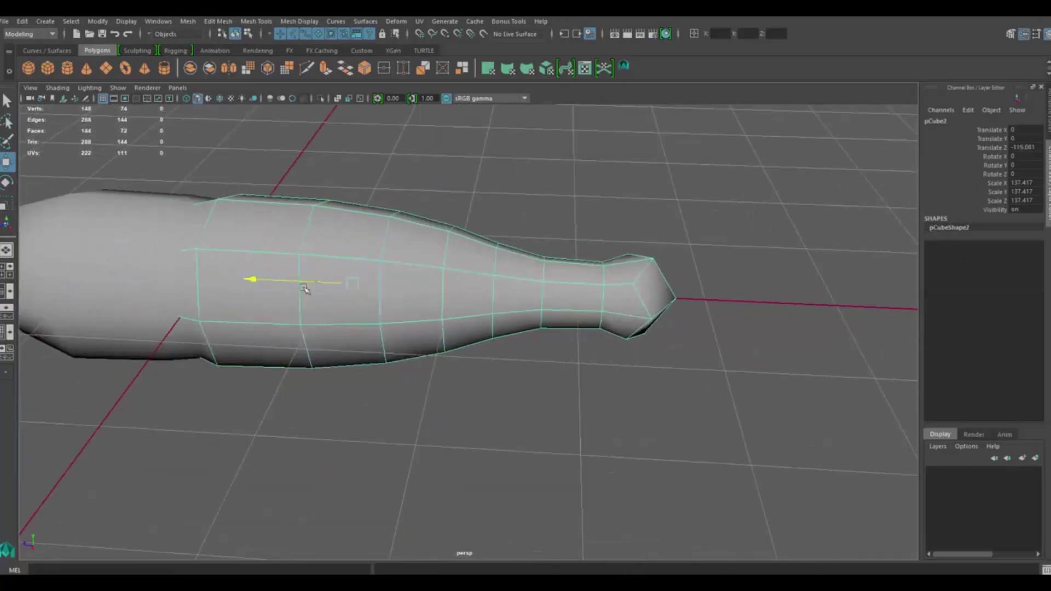
Select the copy's neck faces, invert the selection and delete the body faces
right_drag(633, 286, 647, 312)
drag(629, 241, 852, 386)
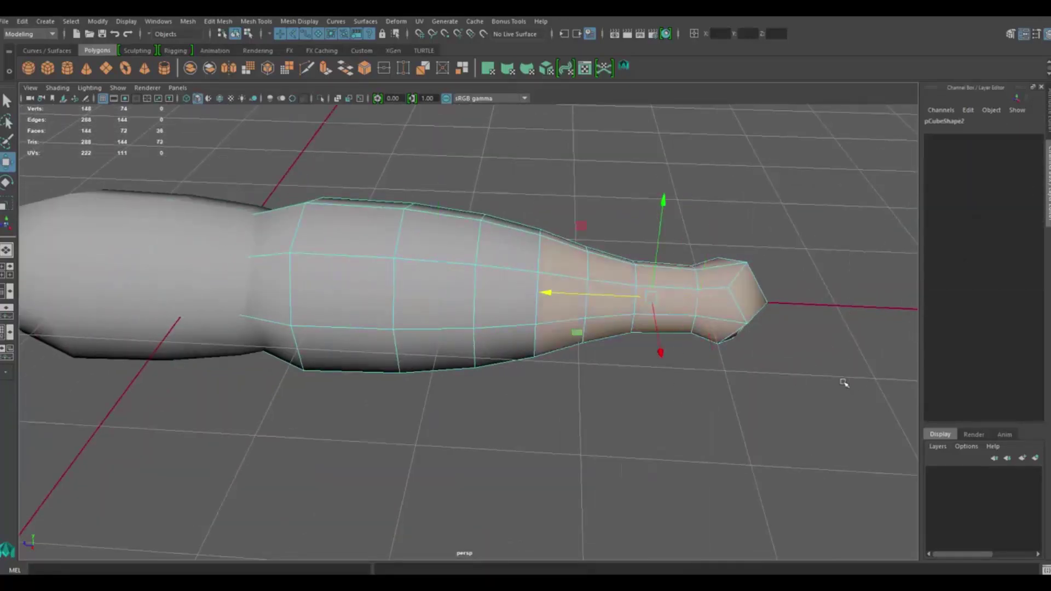
scroll(844, 383, down, 3)
key(ctrl+shift+i)
key(Delete)
scroll(573, 285, up, 3)
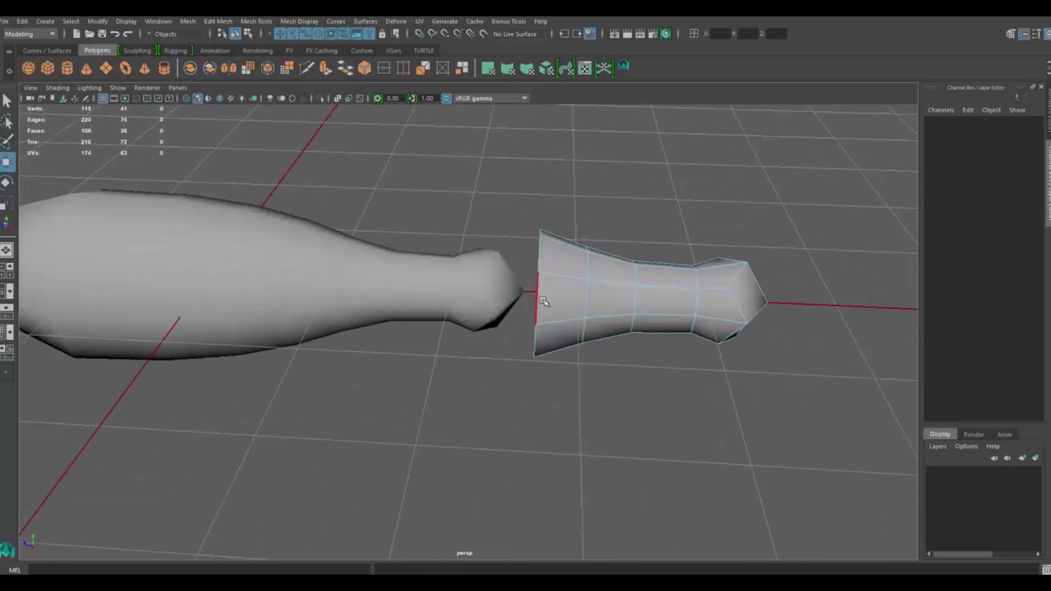
Shrink the neck piece's open border loop
double_click(543, 301)
alt+drag(544, 301, 503, 273)
key(r)
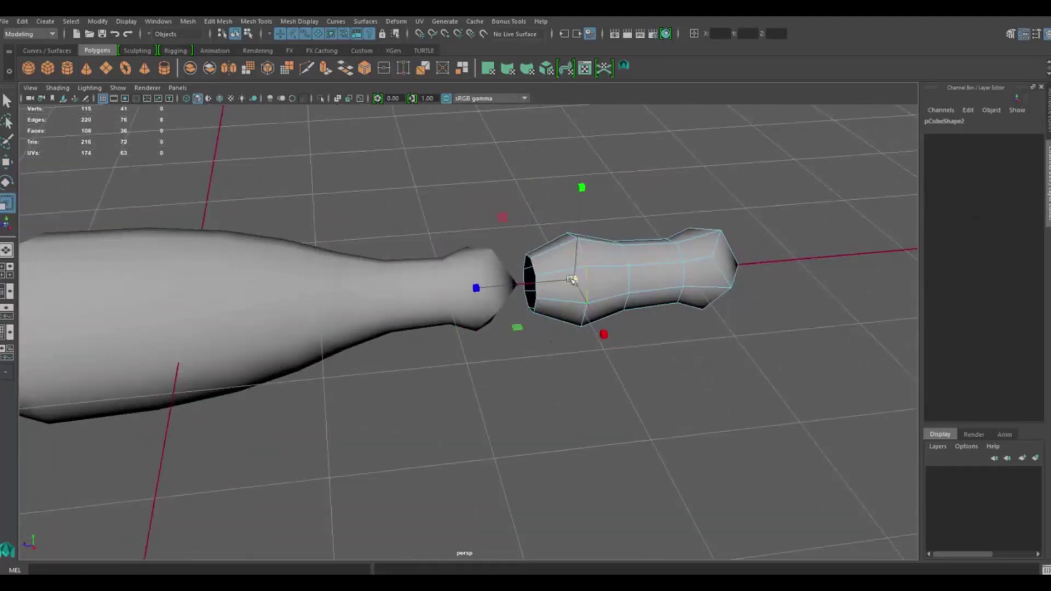
mouse_move(572, 280)
mouse_down()
mouse_move(553, 282)
mouse_move(713, 290)
mouse_move(648, 272)
mouse_move(678, 298)
mouse_move(628, 291)
mouse_move(609, 248)
mouse_move(592, 274)
mouse_move(631, 181)
mouse_move(661, 149)
mouse_up()
Extrude two end faces outward to form the bone's knobbed end
click(609, 248)
key(ctrl+e)
mouse_move(661, 148)
alt+mouse_down()
mouse_move(619, 186)
mouse_move(607, 191)
mouse_move(602, 180)
mouse_move(564, 236)
mouse_move(564, 249)
mouse_move(594, 252)
mouse_move(511, 231)
mouse_move(640, 235)
mouse_move(383, 272)
alt+mouse_up()
click(564, 249)
key(ctrl+e)
Move the bone along Z to the drumstick's tip and scale it down
key(F8)
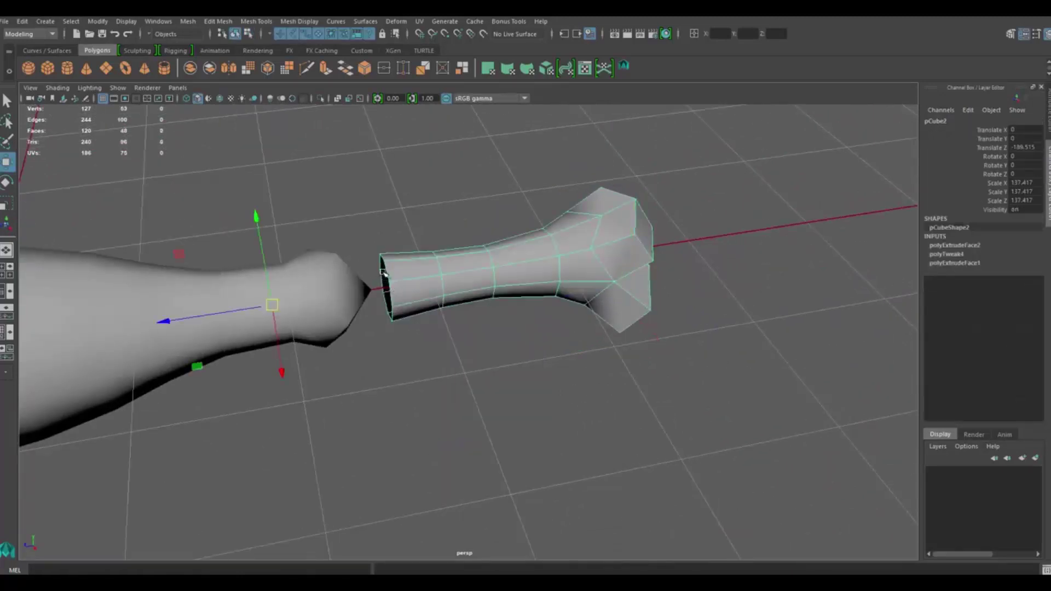
mouse_move(219, 315)
mouse_down()
mouse_move(364, 307)
mouse_move(483, 234)
mouse_up()
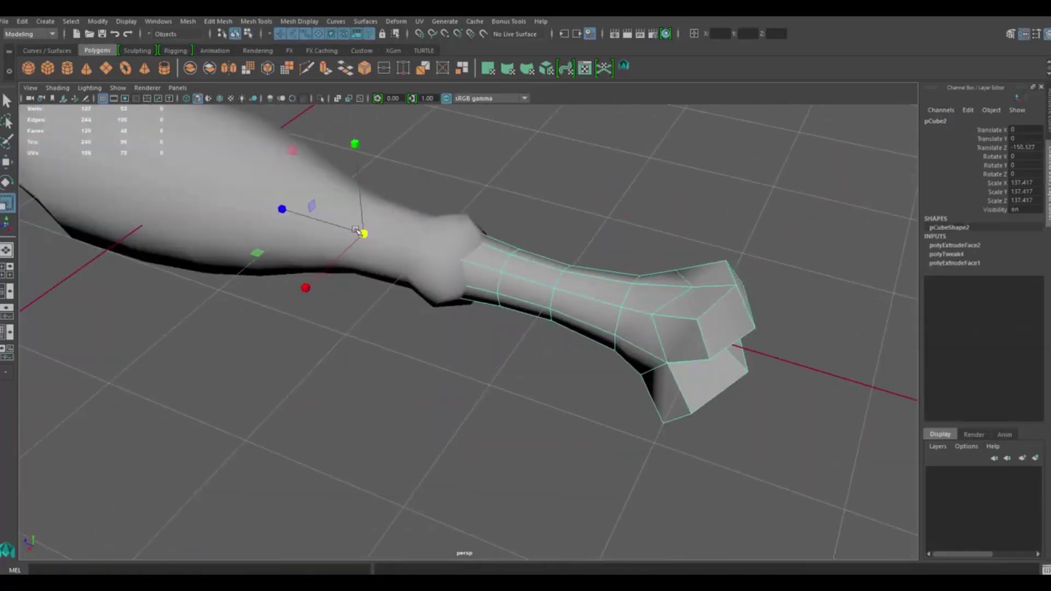
mouse_move(356, 230)
mouse_down()
mouse_move(269, 206)
mouse_move(293, 213)
mouse_up()
click(457, 218)
scroll(458, 218, down, 5)
mouse_move(457, 218)
alt+mouse_down()
mouse_move(489, 240)
mouse_move(423, 230)
alt+mouse_up()
click(422, 230)
Scale the meaty end's vertex rings outward with Soft Select to bulge it rounder
right_drag(422, 230, 373, 233)
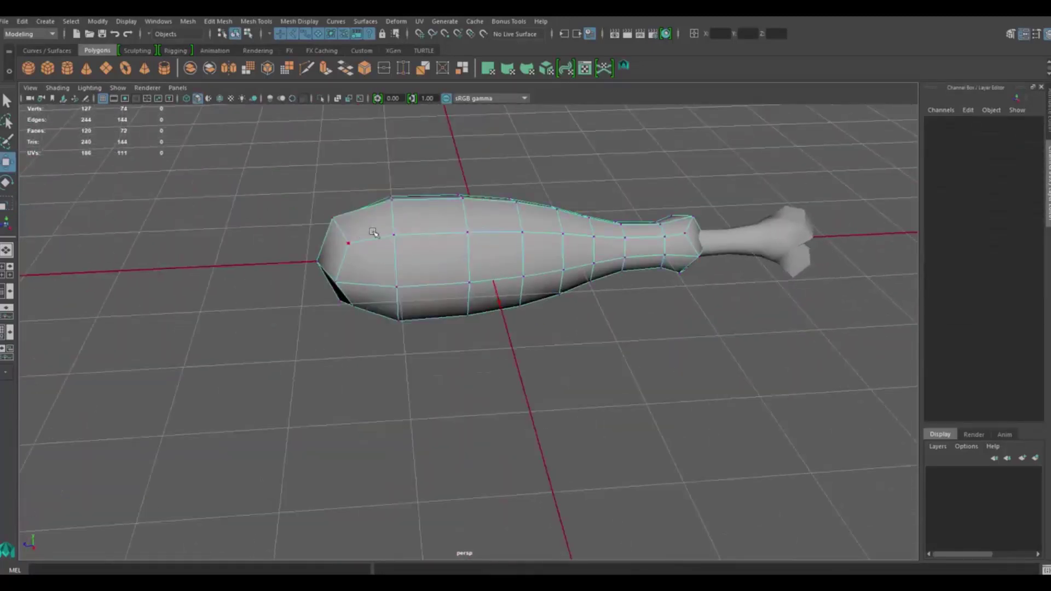
alt+drag(373, 232, 388, 226)
drag(507, 372, 506, 370)
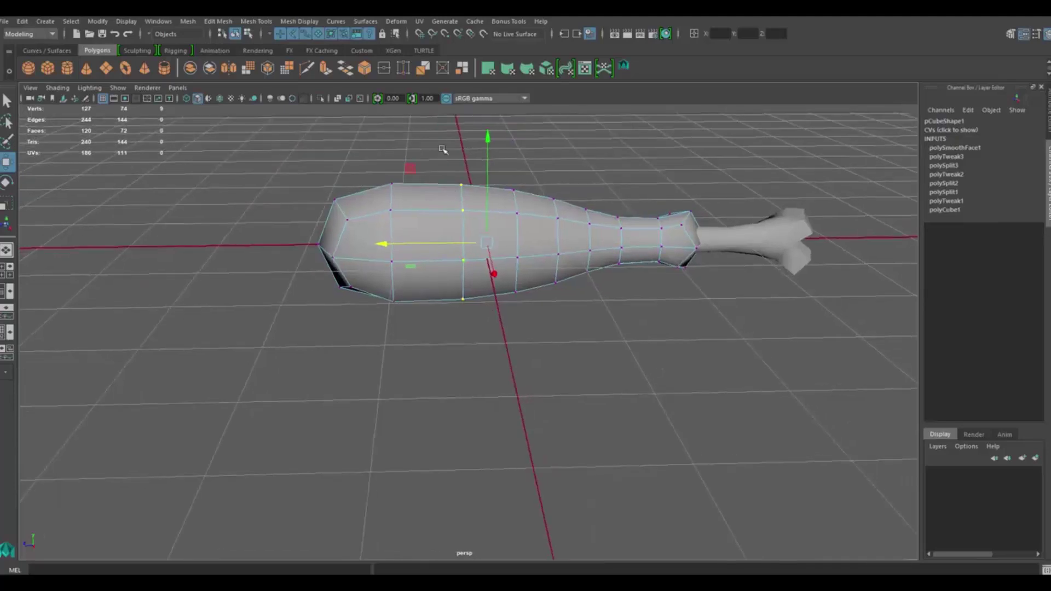
mouse_move(493, 270)
alt+mouse_down()
mouse_move(486, 293)
mouse_move(503, 294)
alt+mouse_up()
key(b)
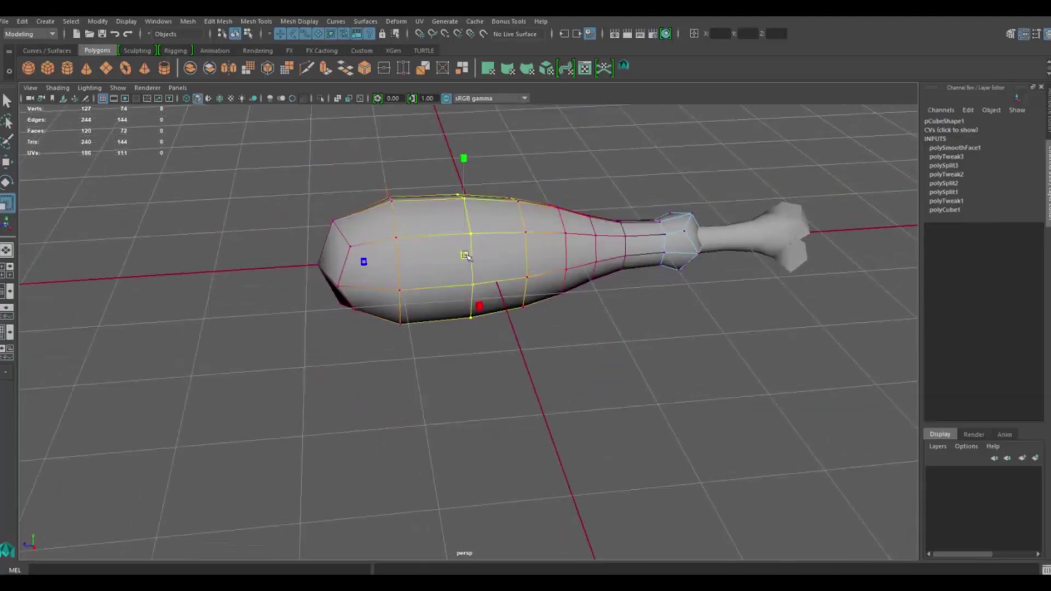
mouse_move(466, 257)
mouse_down()
mouse_move(504, 294)
mouse_move(484, 279)
mouse_move(513, 275)
mouse_move(486, 277)
mouse_up()
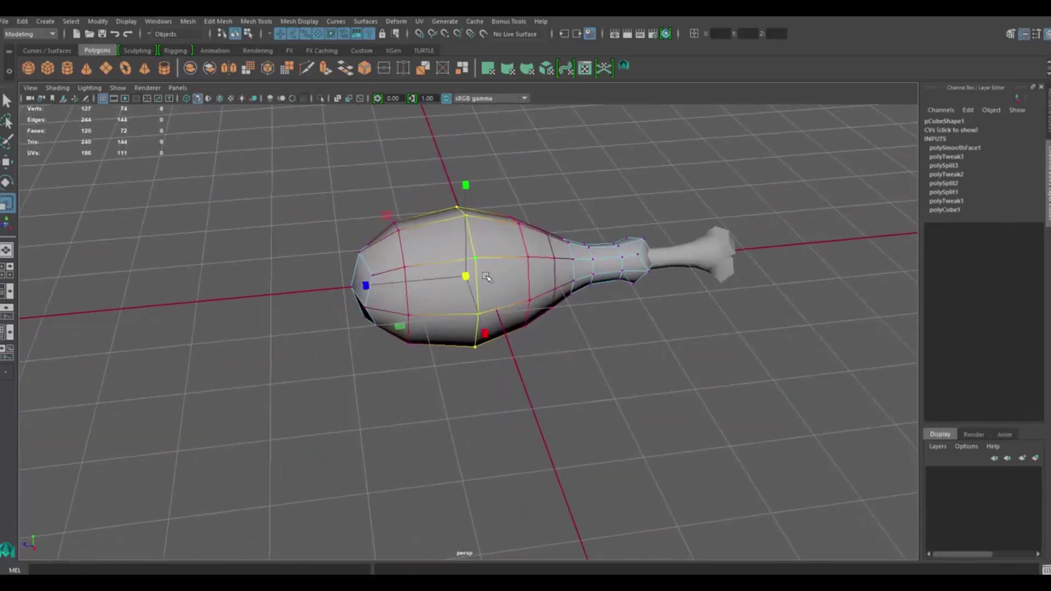
alt+drag(464, 275, 487, 278)
Move the bone further out along its axis
click(728, 153)
scroll(602, 278, up, 5)
alt+drag(601, 277, 622, 293)
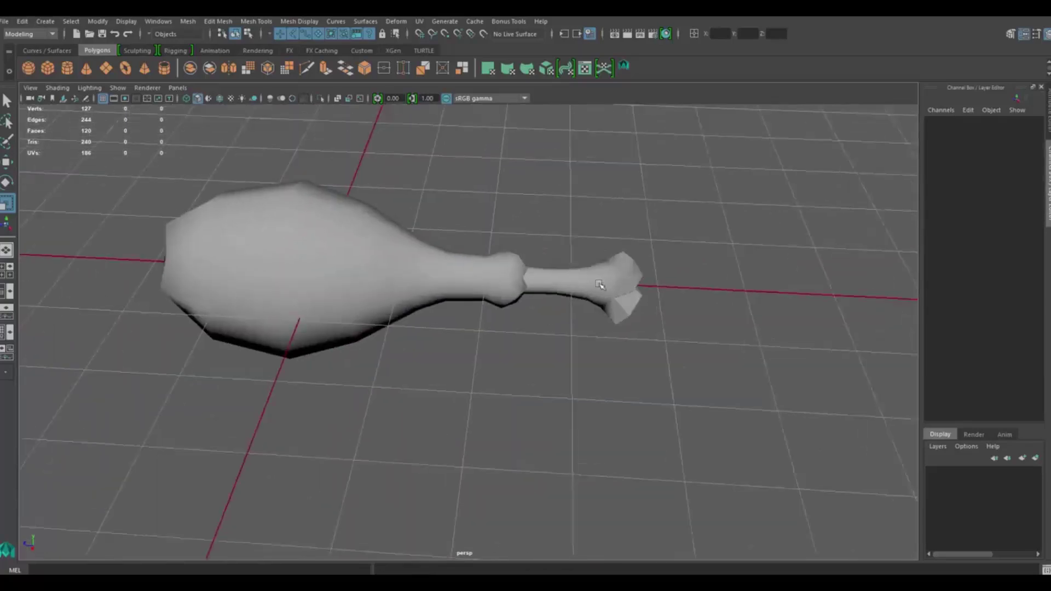
click(622, 290)
key(w)
drag(459, 272, 721, 324)
scroll(493, 274, up, 3)
scroll(639, 224, up, 5)
Fill the bone's open end with a cap and poke the cap face
shift+right_drag(640, 225, 642, 346)
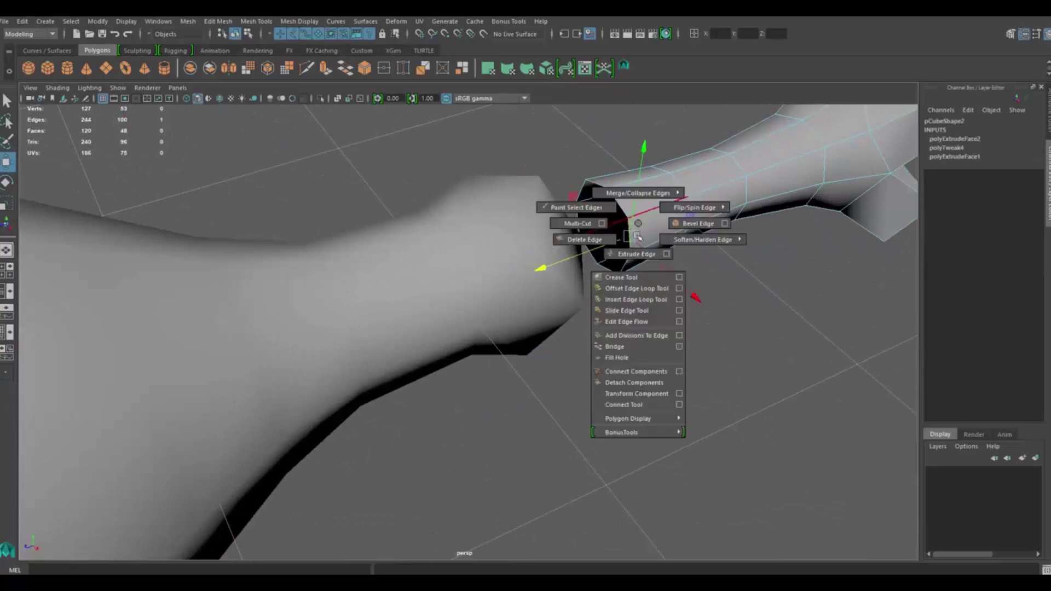
click(606, 215)
shift+right_click(608, 212)
shift+right_drag(629, 212, 657, 195)
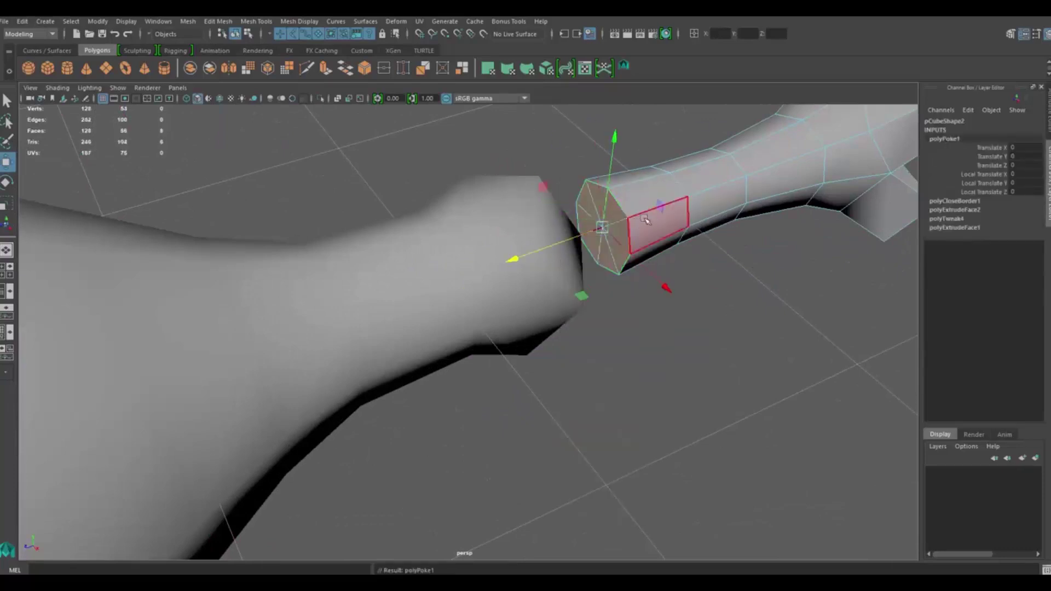
alt+drag(657, 219, 552, 268)
key(w)
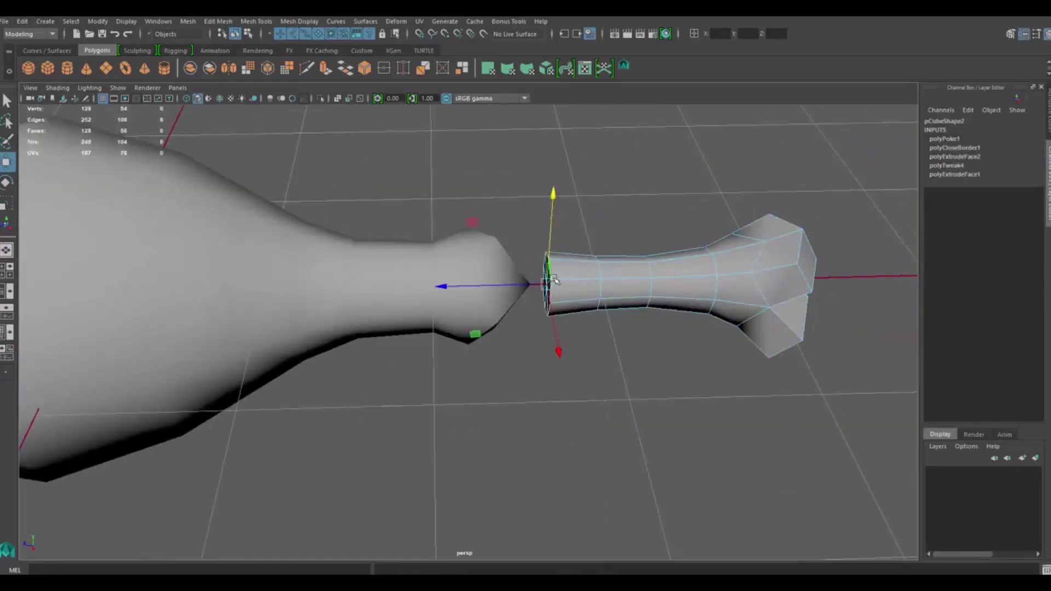
Adjust the bone's vertices so it sits pushed into the drumstick's narrow tip
right_drag(593, 282, 706, 252)
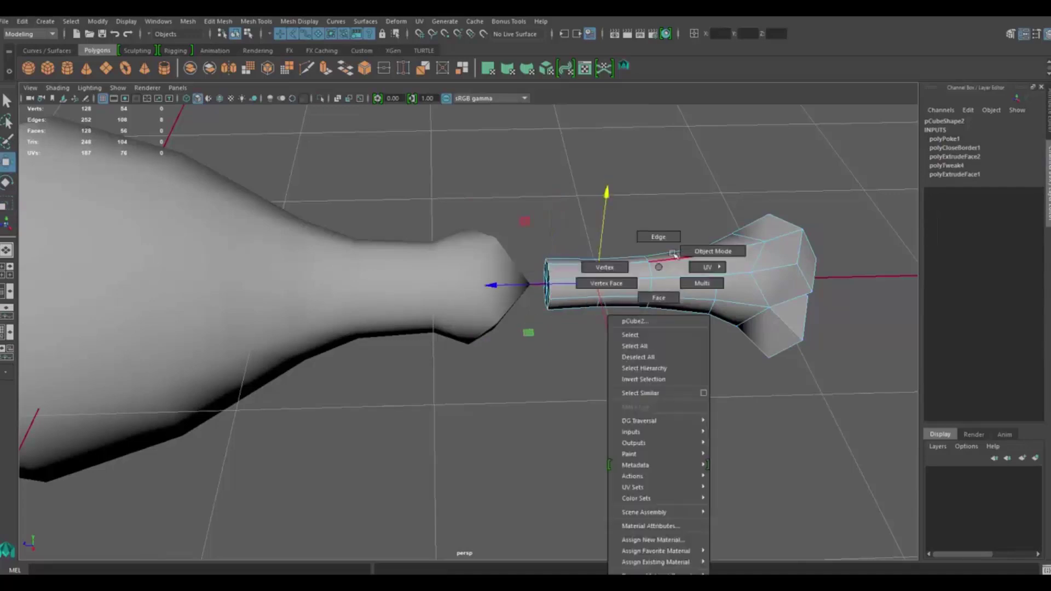
mouse_move(352, 289)
alt+mouse_down()
mouse_move(459, 246)
mouse_move(480, 254)
mouse_move(383, 275)
alt+mouse_up()
alt+drag(716, 266, 615, 215)
right_drag(641, 271, 590, 274)
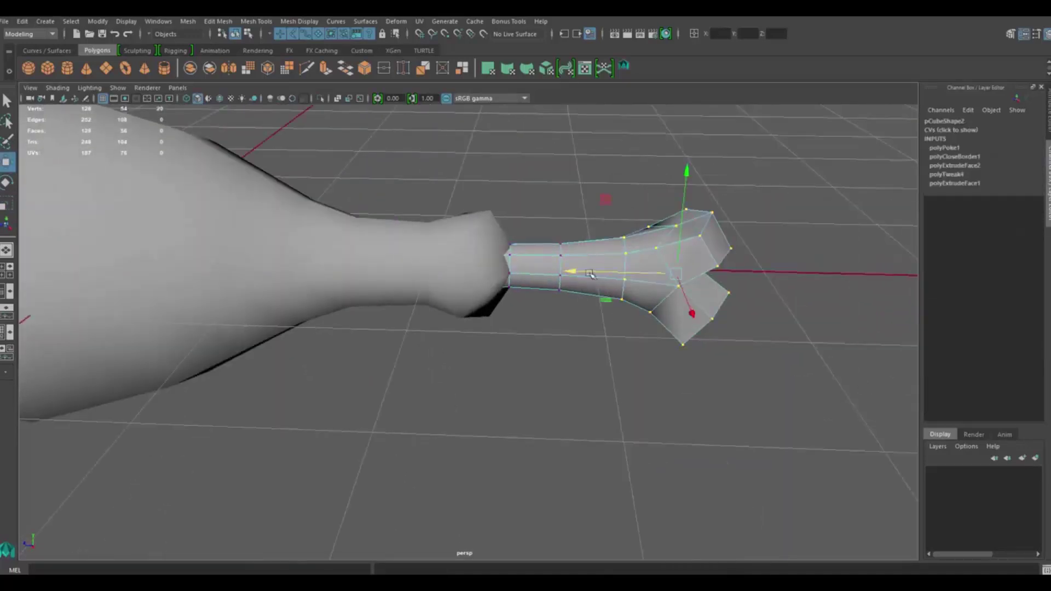
scroll(594, 274, down, 3)
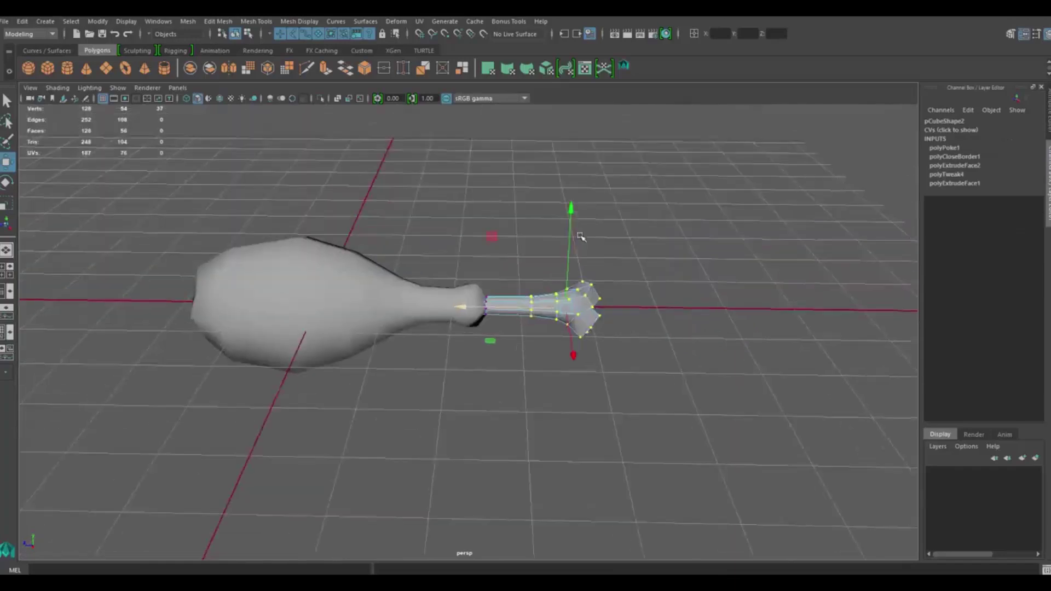
alt+drag(594, 274, 676, 282)
click(697, 223)
mouse_move(696, 222)
alt+mouse_down()
mouse_move(487, 294)
mouse_move(630, 290)
mouse_move(607, 230)
mouse_move(523, 227)
mouse_move(599, 188)
alt+mouse_up()
click(608, 230)
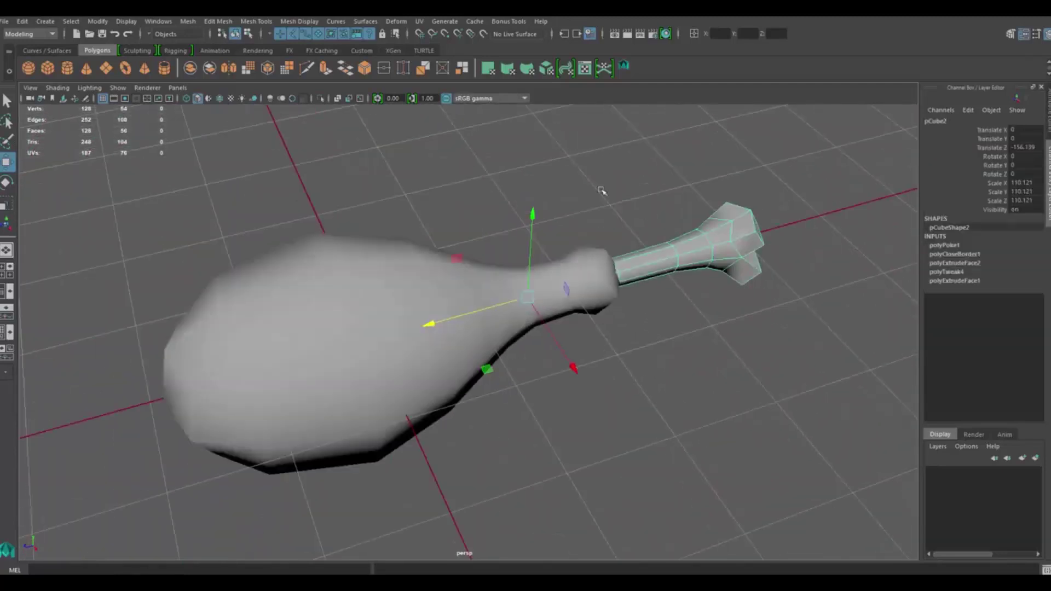
Select top faces on the meaty bulb and place the first Multi-Cut point across it
scroll(599, 187, down, 3)
click(482, 274)
scroll(489, 278, up, 2)
right_drag(490, 279, 482, 296)
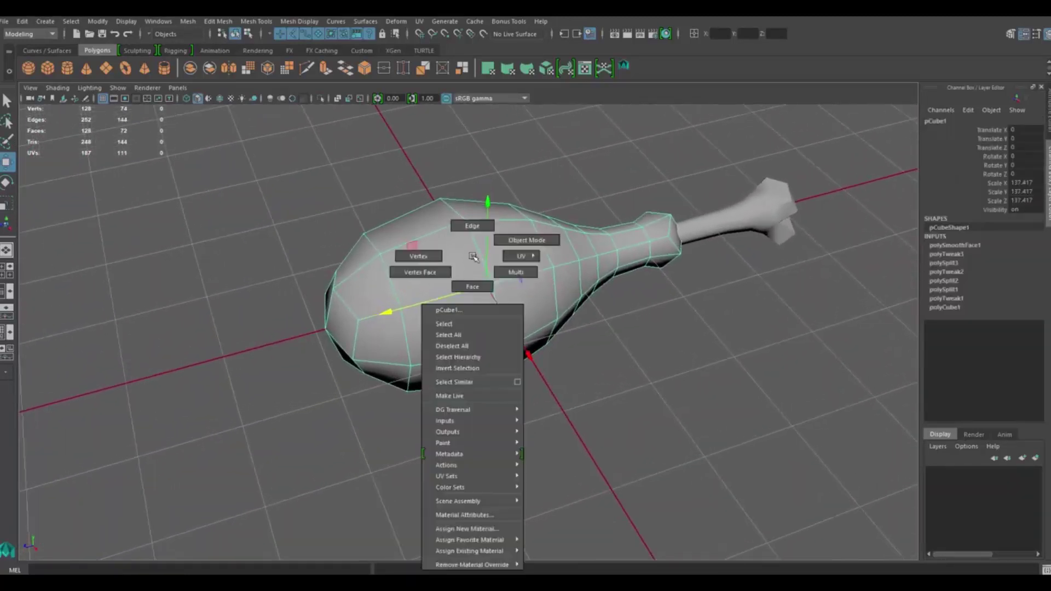
click(493, 241)
mouse_move(493, 240)
alt+mouse_down()
mouse_move(522, 289)
mouse_move(482, 263)
alt+mouse_up()
shift+click(446, 271)
shift+click(545, 294)
alt+drag(546, 294, 537, 280)
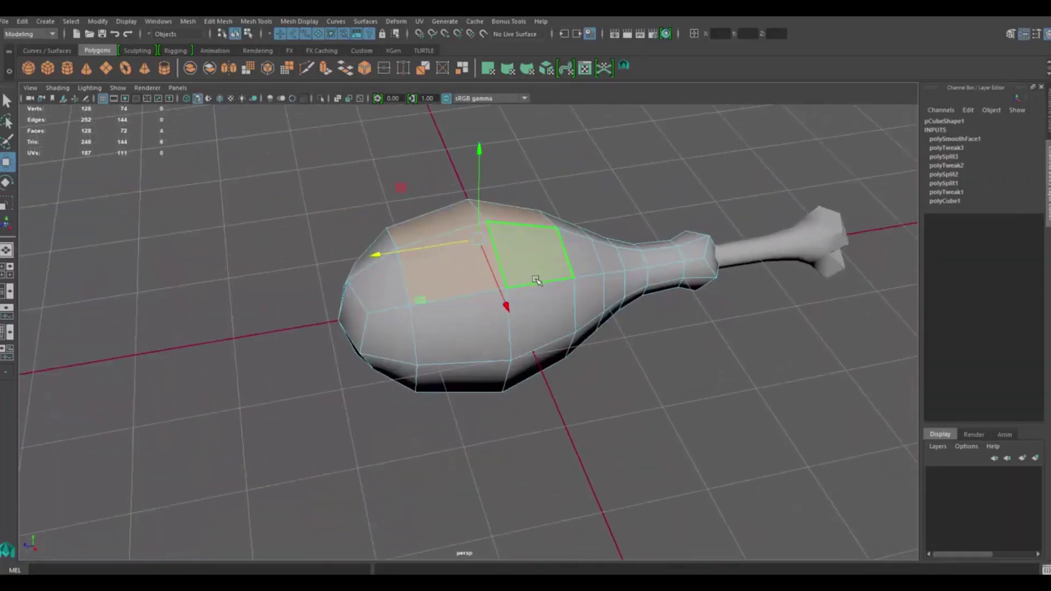
shift+right_drag(537, 280, 526, 307)
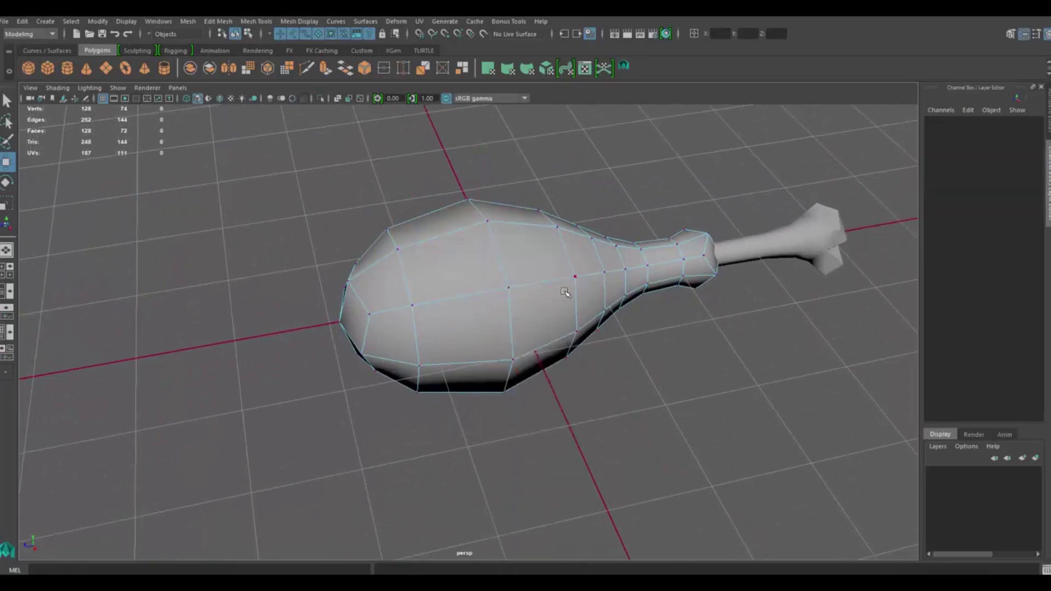
click(406, 302)
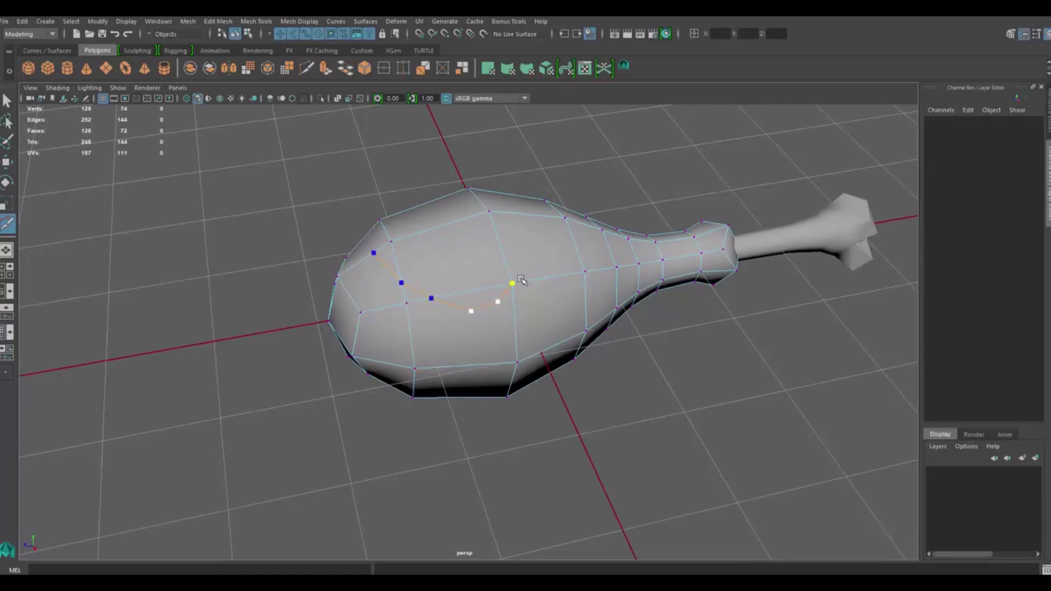
Complete the zigzag cut across the meaty bulb and inspect it from several angles
alt+drag(485, 281, 513, 312)
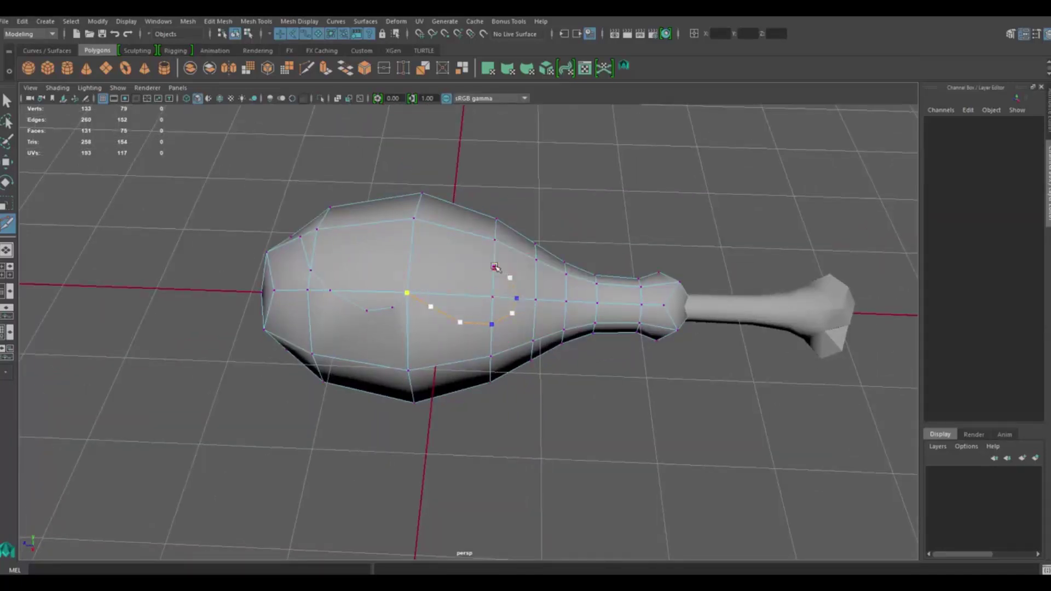
mouse_move(535, 236)
alt+mouse_down()
mouse_move(537, 286)
mouse_move(500, 352)
mouse_move(434, 331)
mouse_move(444, 308)
alt+mouse_up()
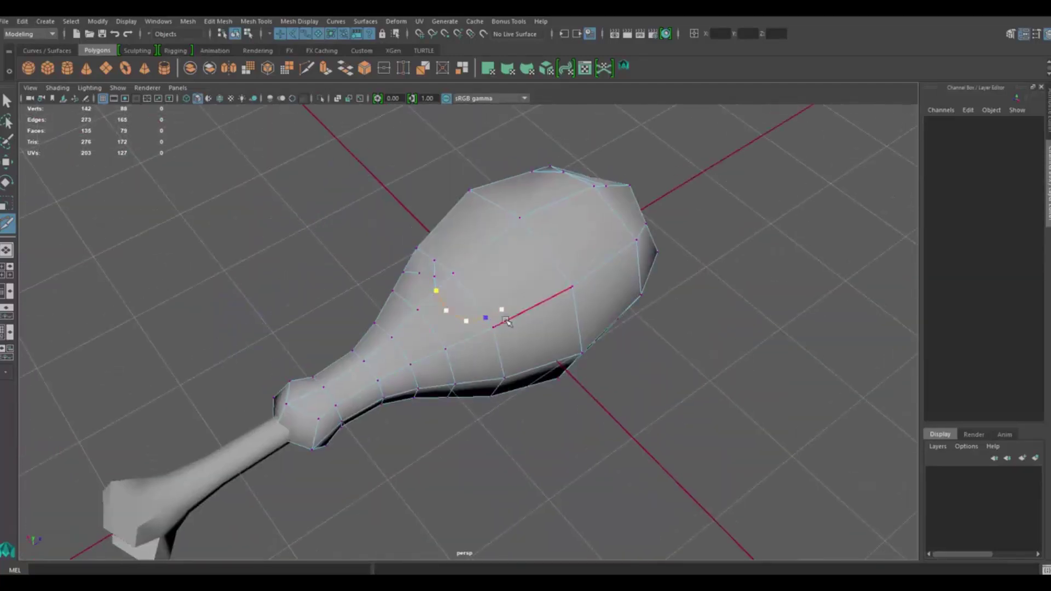
key(Return)
mouse_move(507, 322)
alt+mouse_down()
mouse_move(499, 305)
mouse_move(475, 319)
alt+mouse_up()
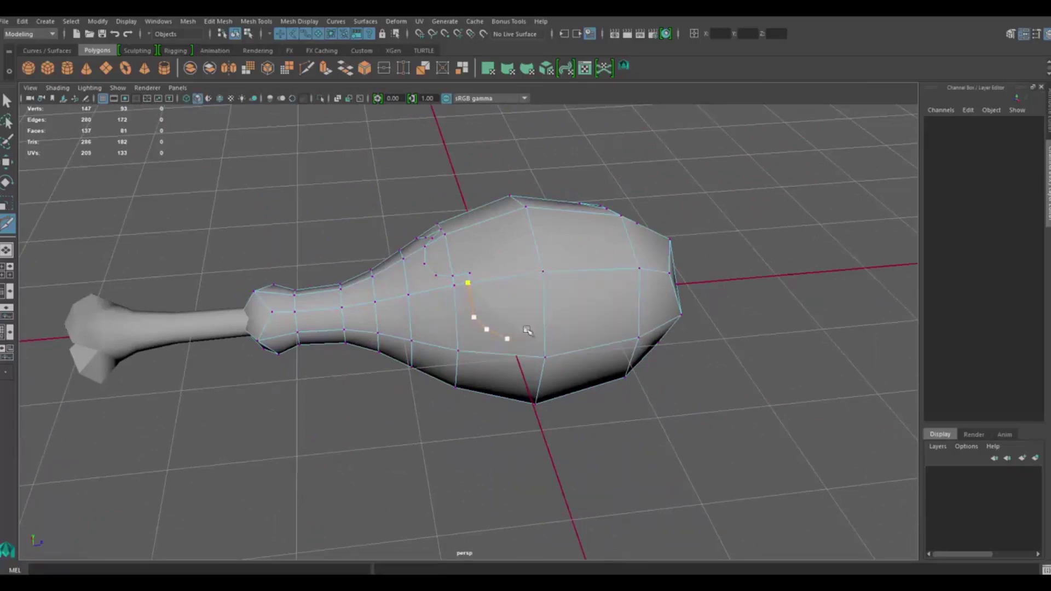
alt+drag(558, 326, 544, 342)
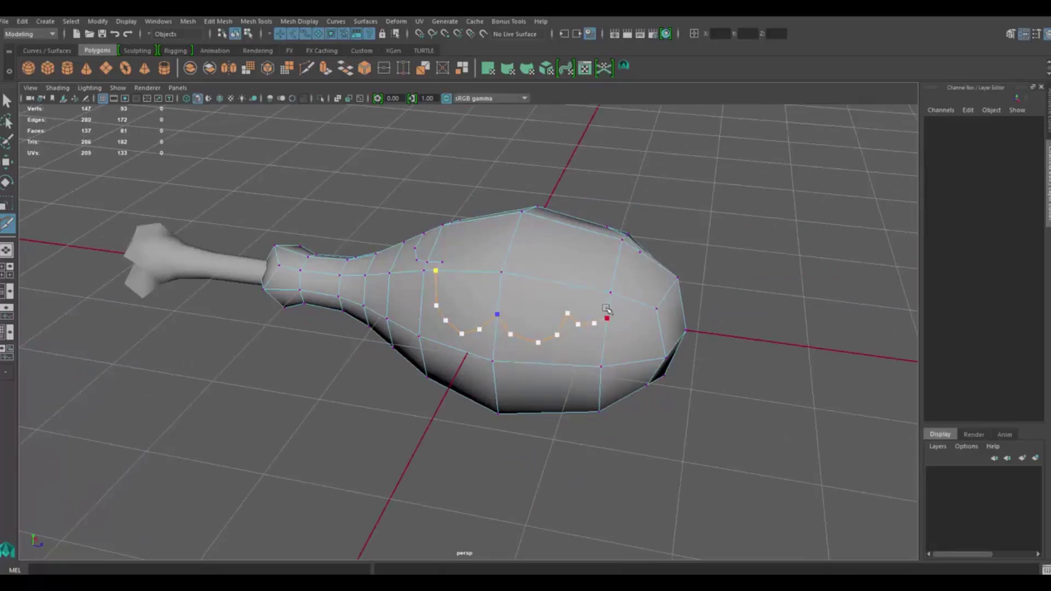
alt+drag(607, 302, 564, 330)
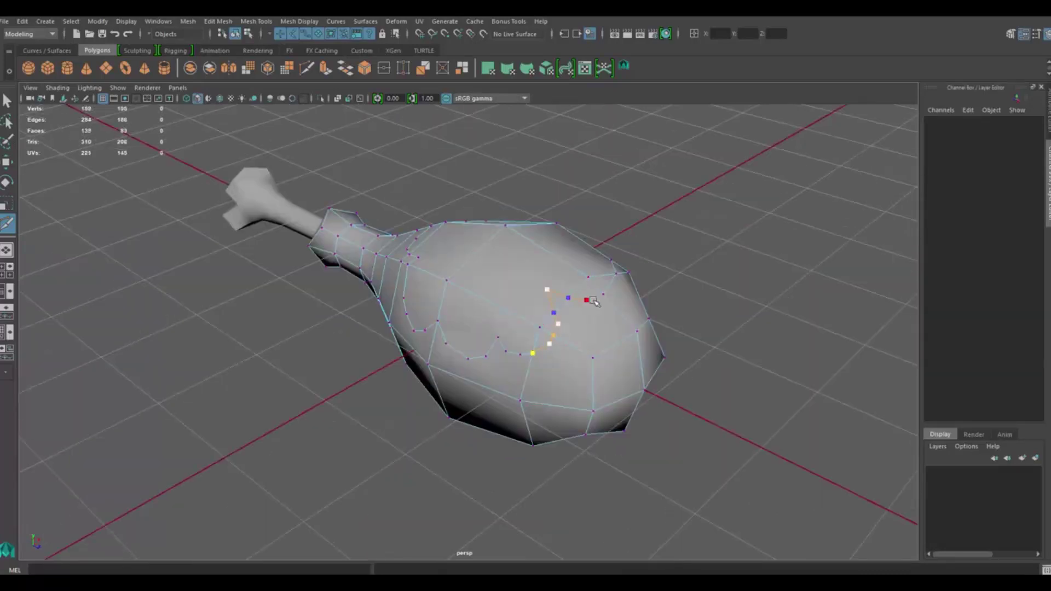
alt+drag(544, 271, 431, 327)
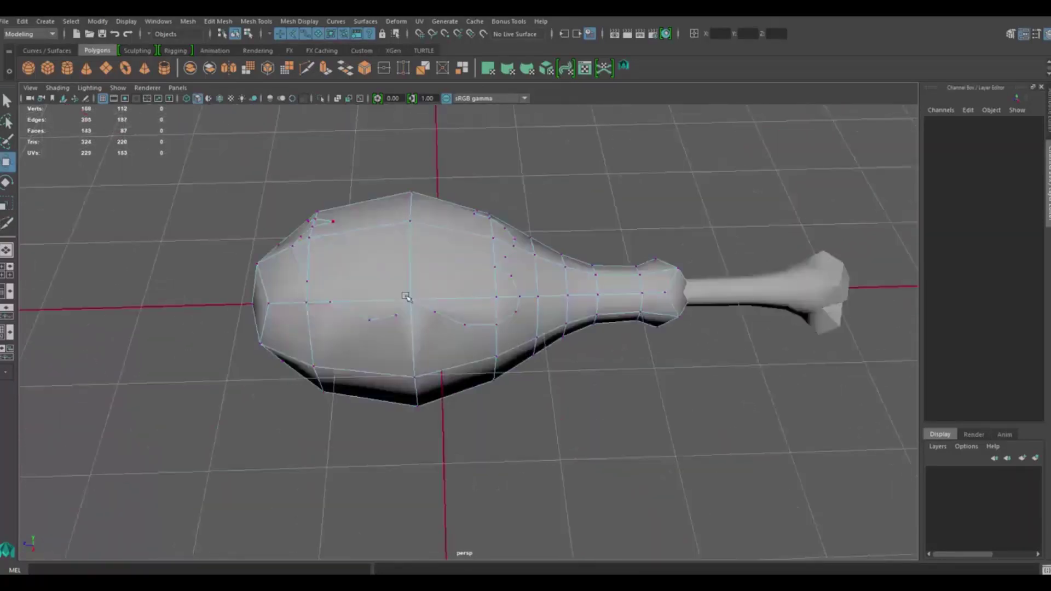
Extrude the top faces inside the jagged cut downward twice into the meat
click(432, 325)
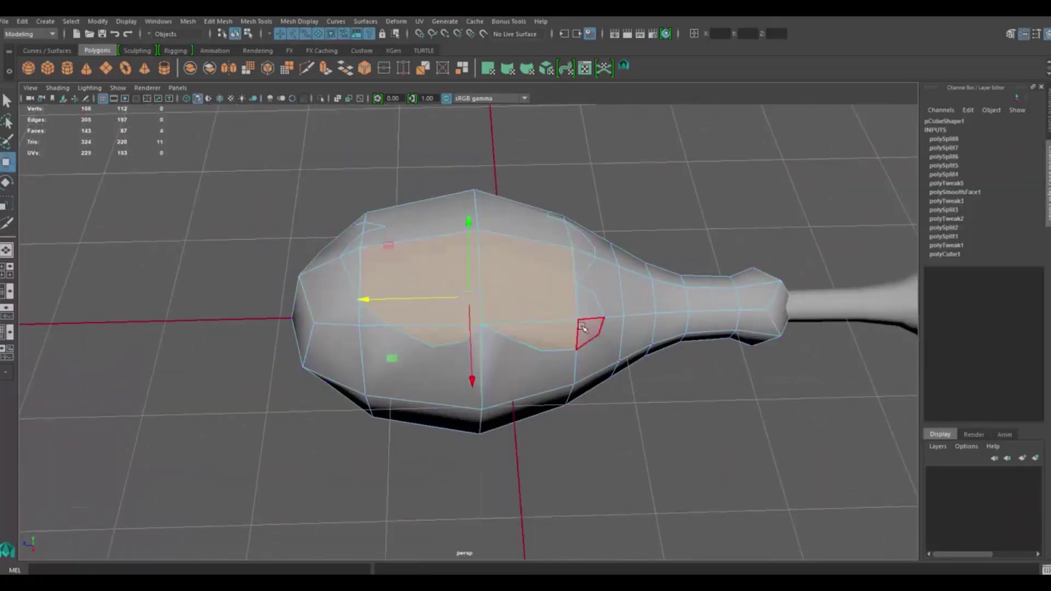
alt+drag(546, 237, 503, 260)
shift+click(417, 309)
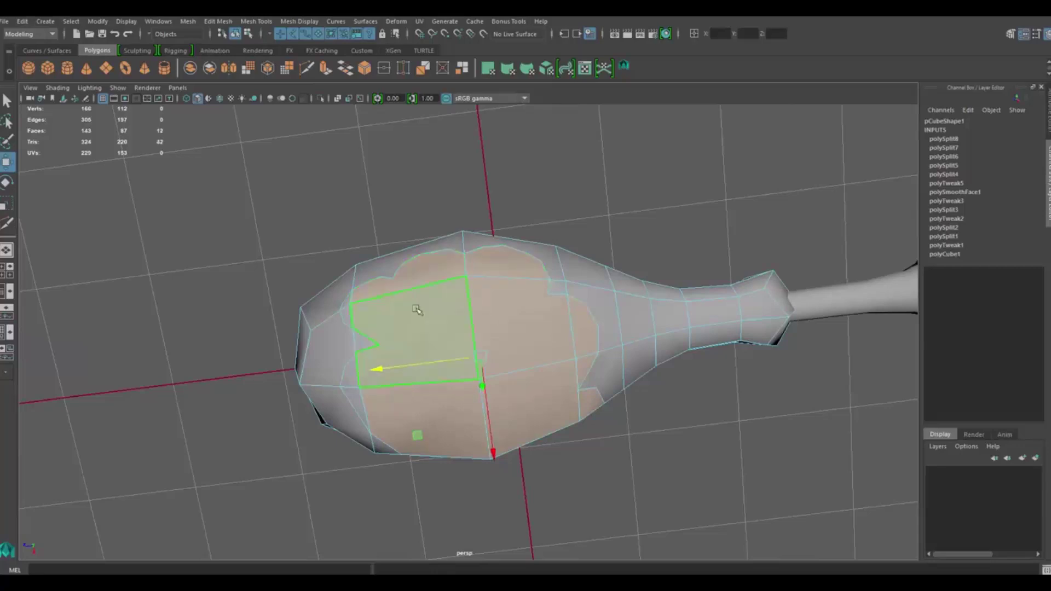
alt+drag(356, 307, 549, 262)
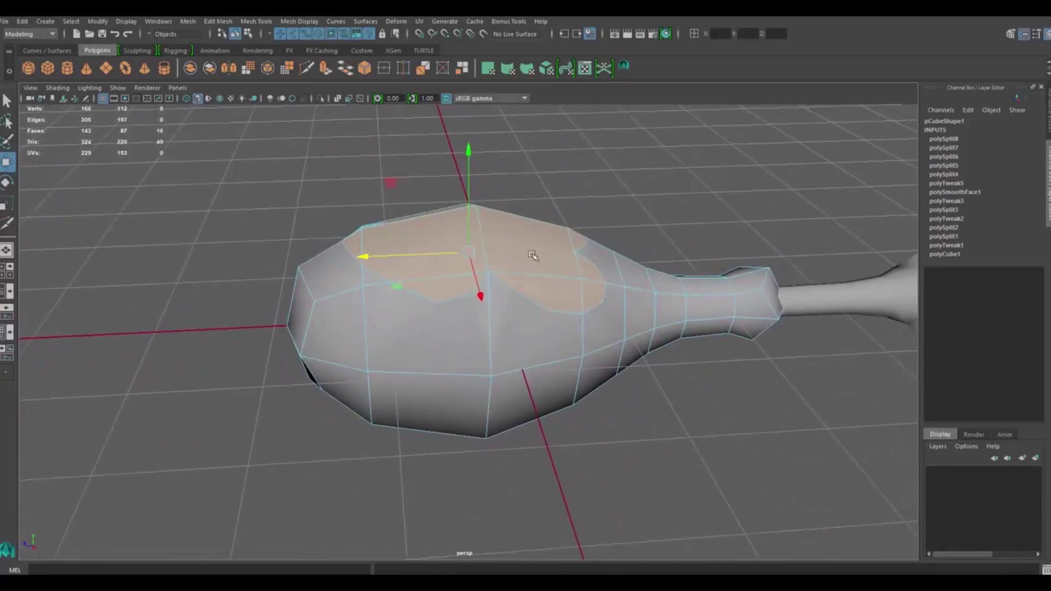
shift+right_drag(494, 242, 494, 208)
mouse_move(537, 131)
mouse_down()
mouse_move(525, 166)
mouse_move(526, 175)
mouse_move(535, 164)
mouse_move(531, 252)
mouse_up()
key(ctrl+e)
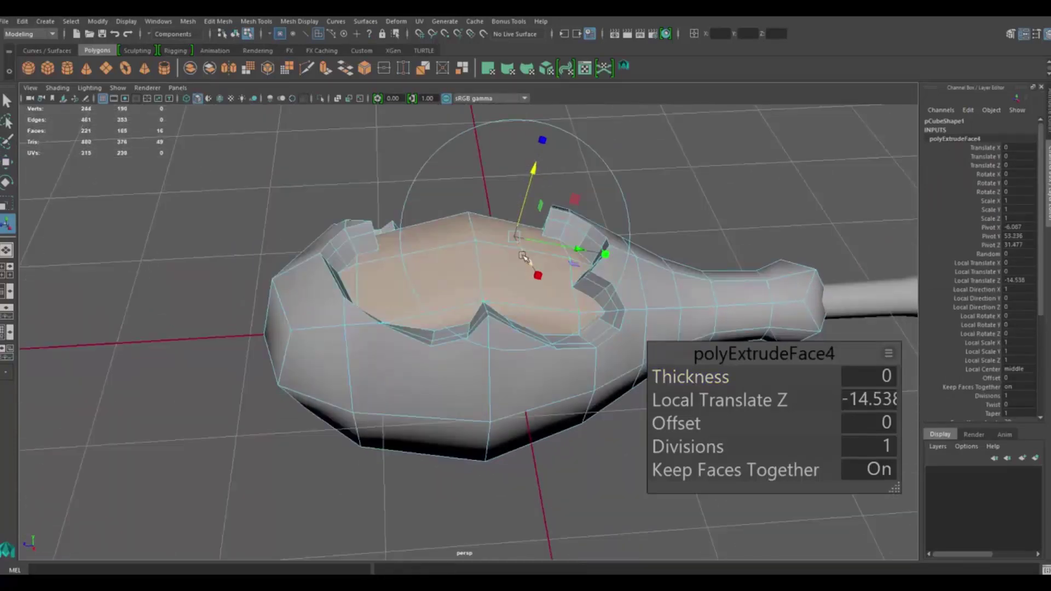
Try a bevel on a face beside the hollow, then undo it
click(474, 265)
key(r)
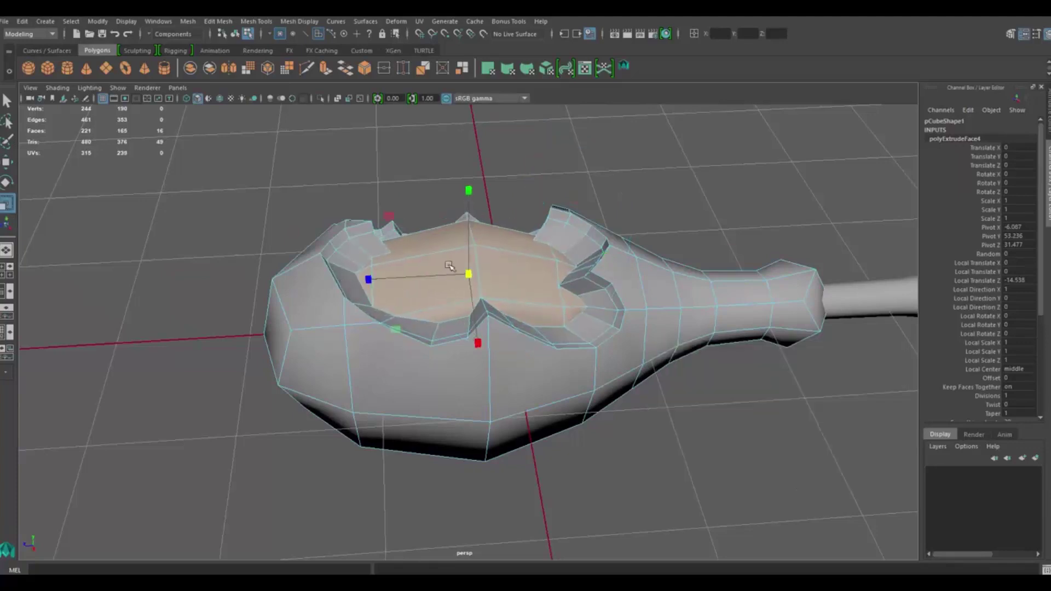
mouse_move(449, 267)
alt+mouse_down()
mouse_move(520, 293)
mouse_move(638, 260)
mouse_move(481, 230)
mouse_move(584, 294)
mouse_move(534, 254)
alt+mouse_up()
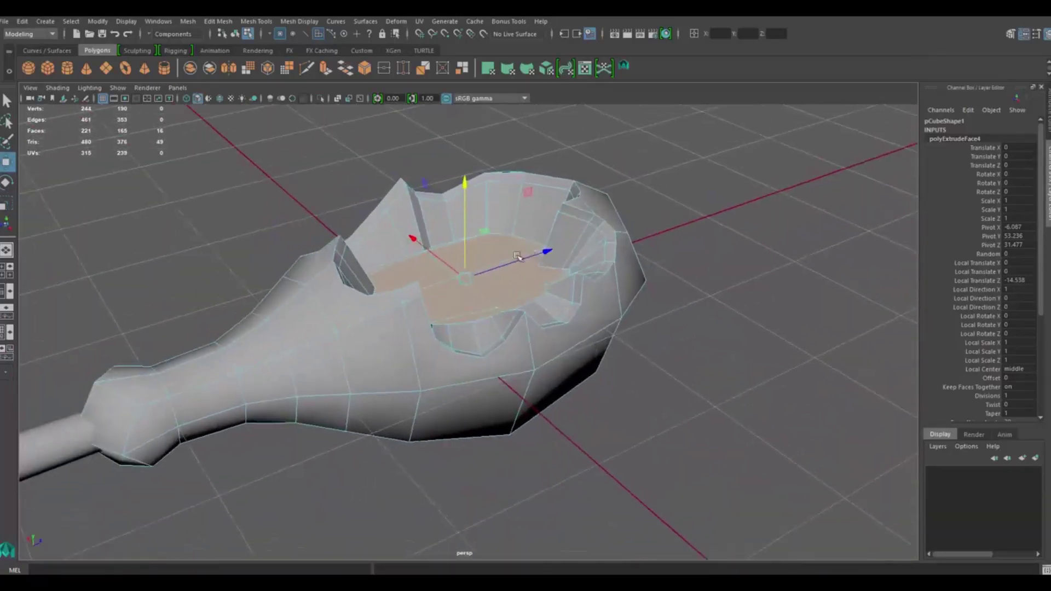
shift+right_drag(533, 255, 566, 258)
key(ctrl+z)
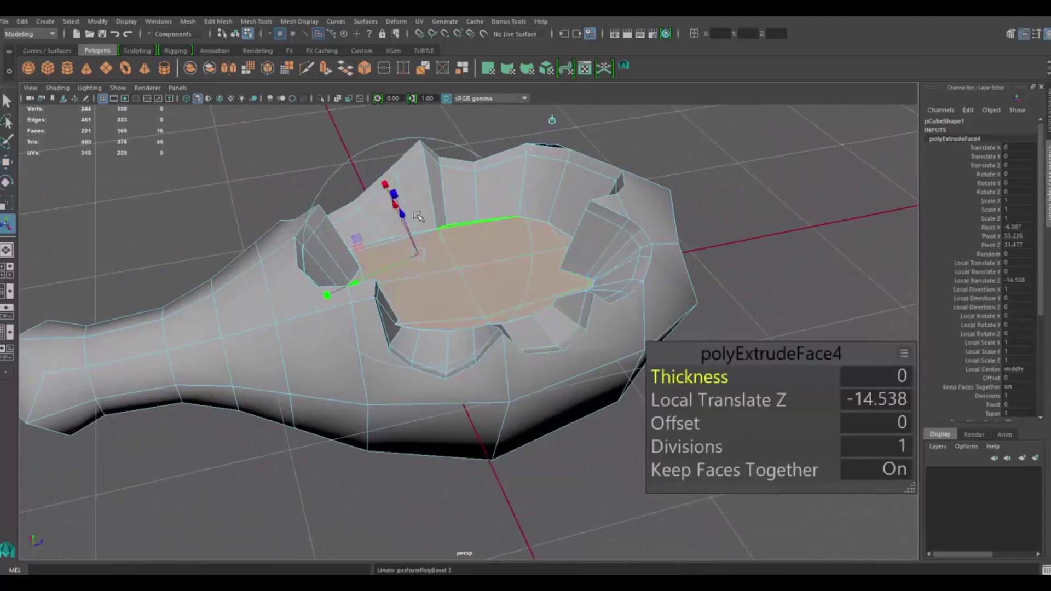
Return to plain selection and inspect the sunken bite hollow from above
alt+drag(566, 257, 539, 241)
key(q)
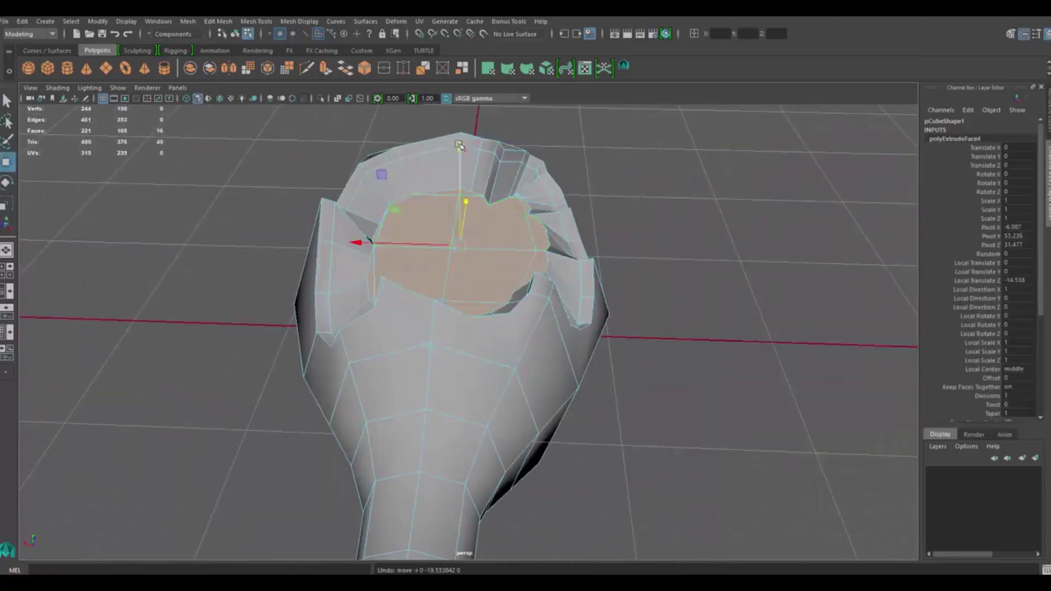
alt+drag(458, 145, 509, 242)
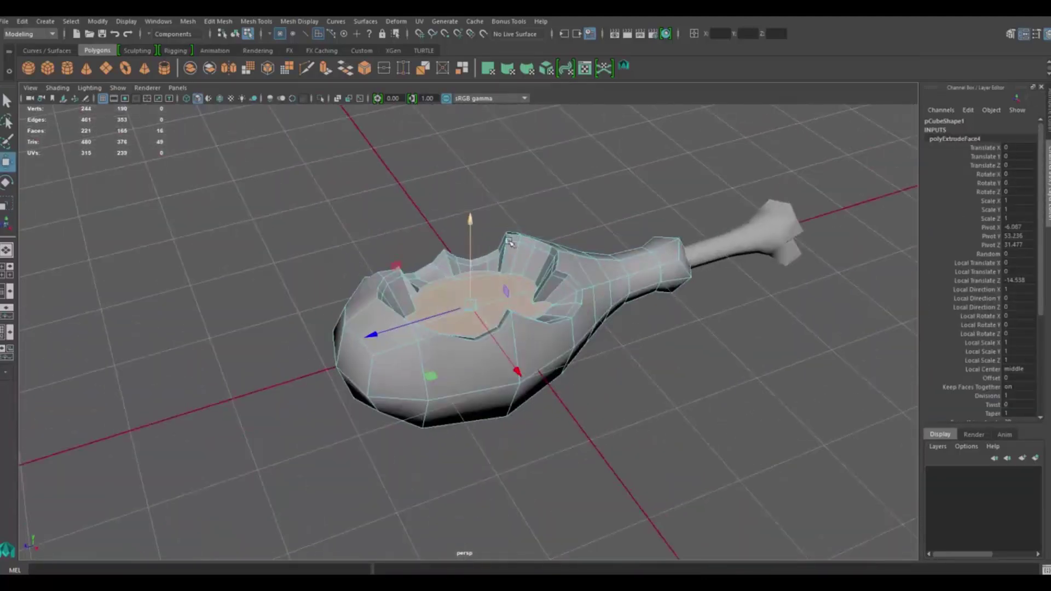
scroll(509, 242, up, 3)
shift+right_drag(514, 232, 547, 224)
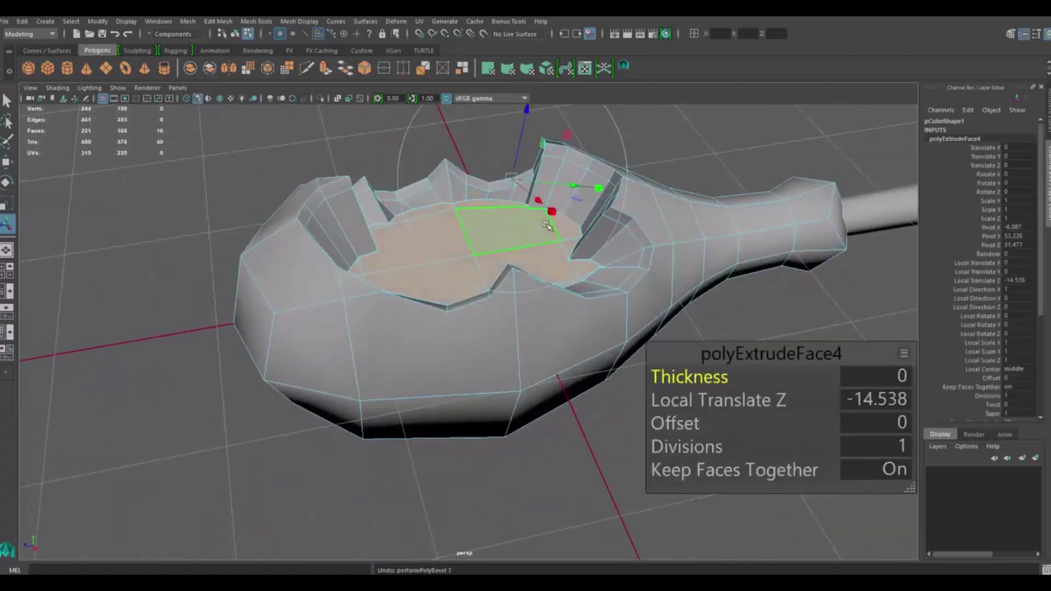
click(546, 224)
alt+drag(546, 225, 548, 243)
scroll(547, 244, up, 3)
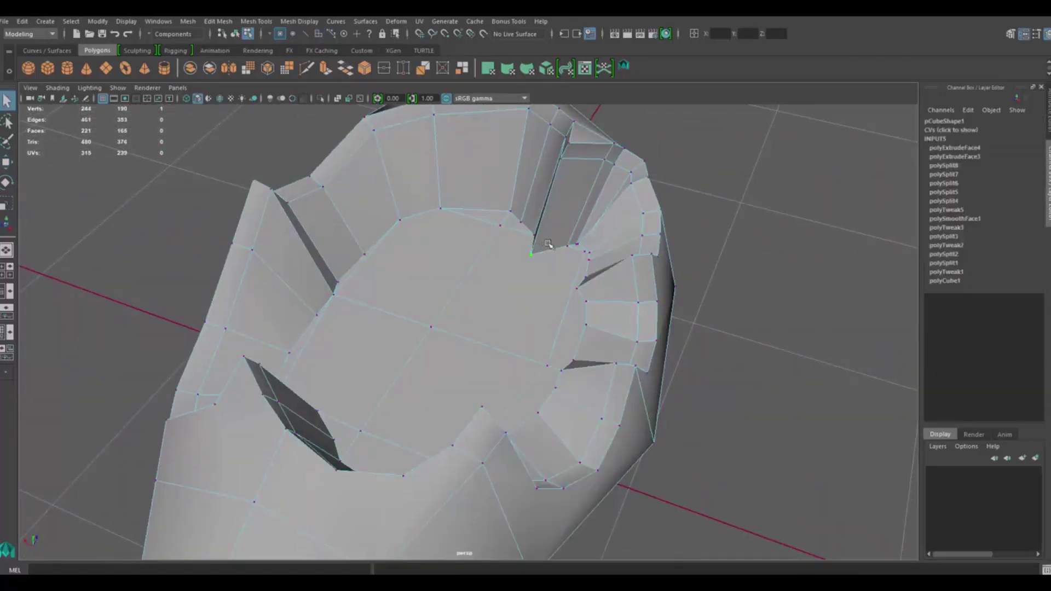
Select the centre vertex on the floor of the bite hollow
mouse_move(565, 215)
alt+mouse_down()
mouse_move(510, 261)
mouse_move(602, 257)
alt+mouse_up()
key(F11)
click(511, 260)
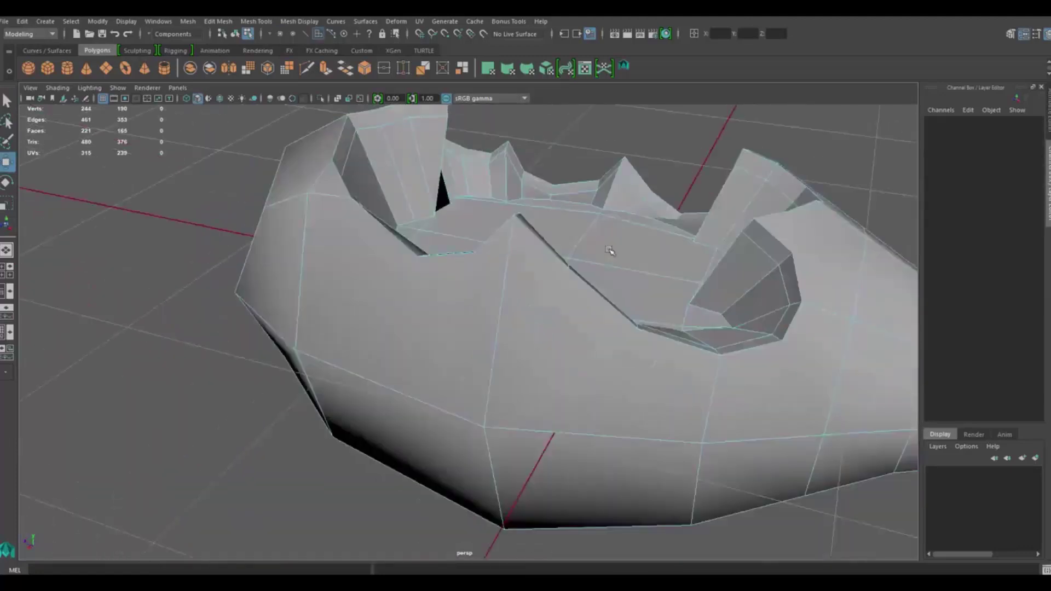
scroll(602, 257, down, 5)
scroll(607, 294, up, 5)
click(516, 270)
mouse_move(516, 270)
alt+mouse_down()
mouse_move(567, 225)
mouse_move(511, 306)
alt+mouse_up()
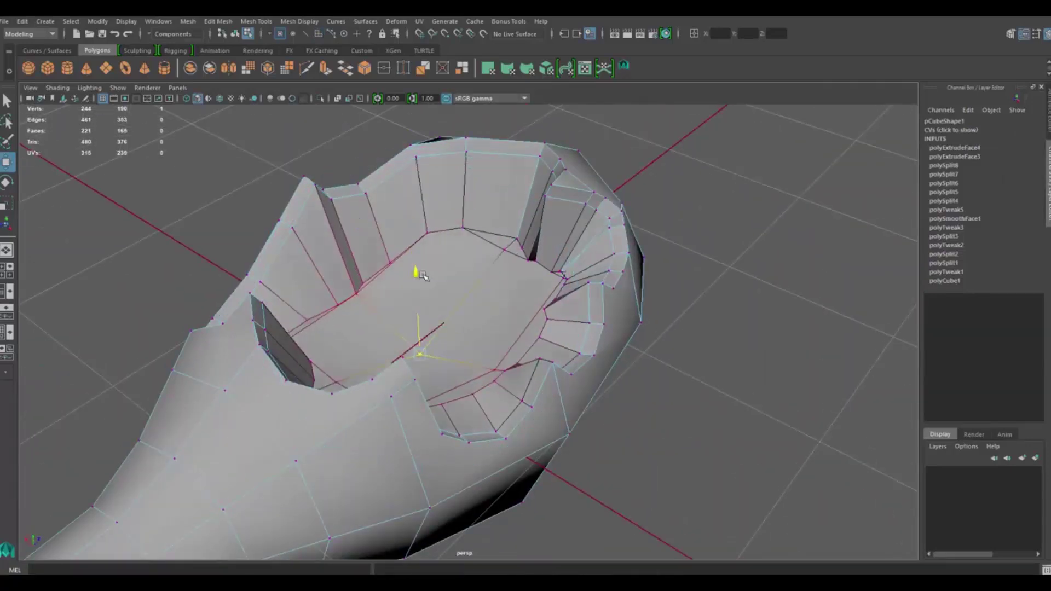
alt+drag(412, 226, 494, 271)
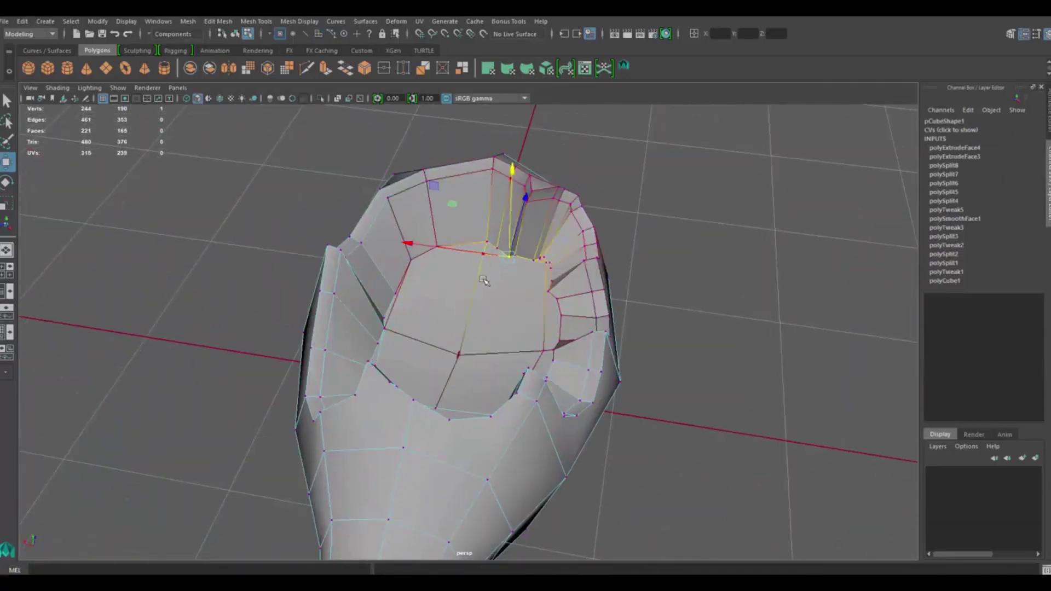
Reselect the drumstick and drag the hollow-floor vertex upward to reshape the cavity
key(F8)
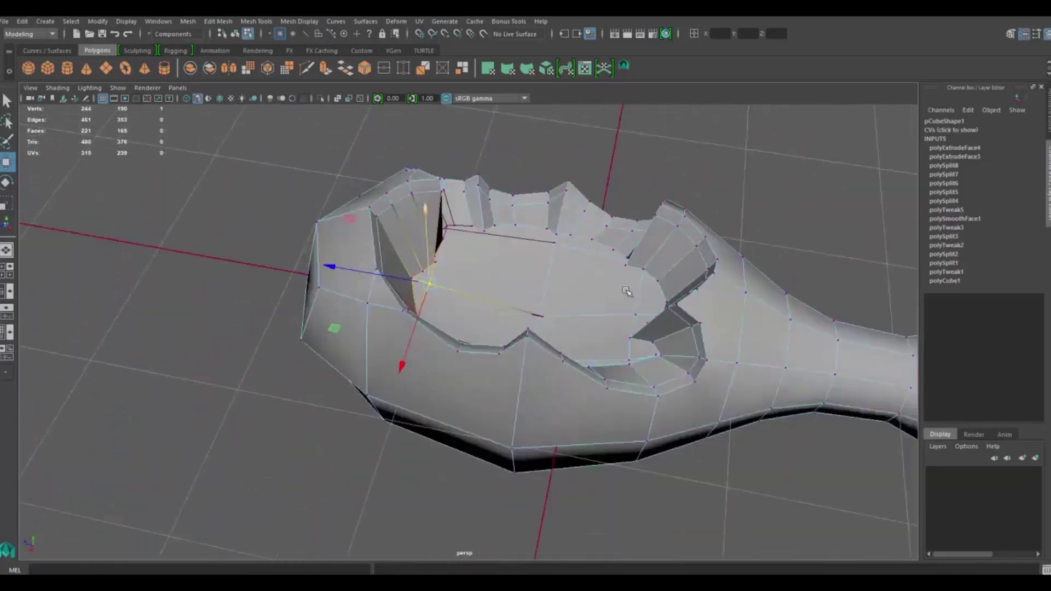
mouse_move(482, 180)
alt+mouse_down()
mouse_move(668, 162)
mouse_move(565, 294)
mouse_move(605, 345)
mouse_move(490, 305)
mouse_move(464, 267)
alt+mouse_up()
click(668, 161)
scroll(668, 161, down, 5)
click(566, 294)
click(605, 345)
click(490, 305)
scroll(490, 305, up, 5)
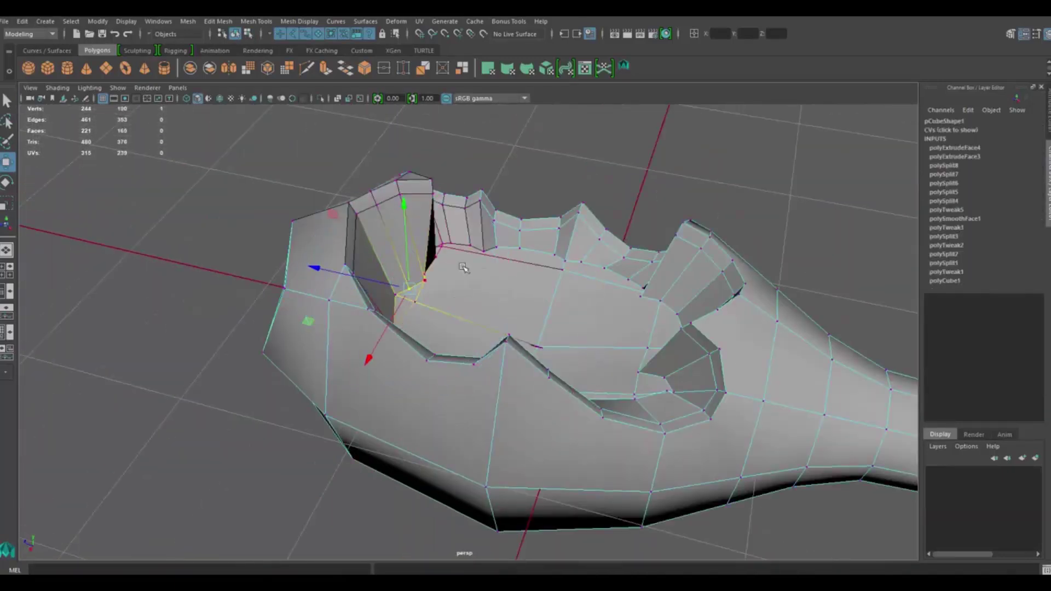
mouse_move(404, 205)
mouse_down()
mouse_move(392, 179)
mouse_move(585, 245)
mouse_up()
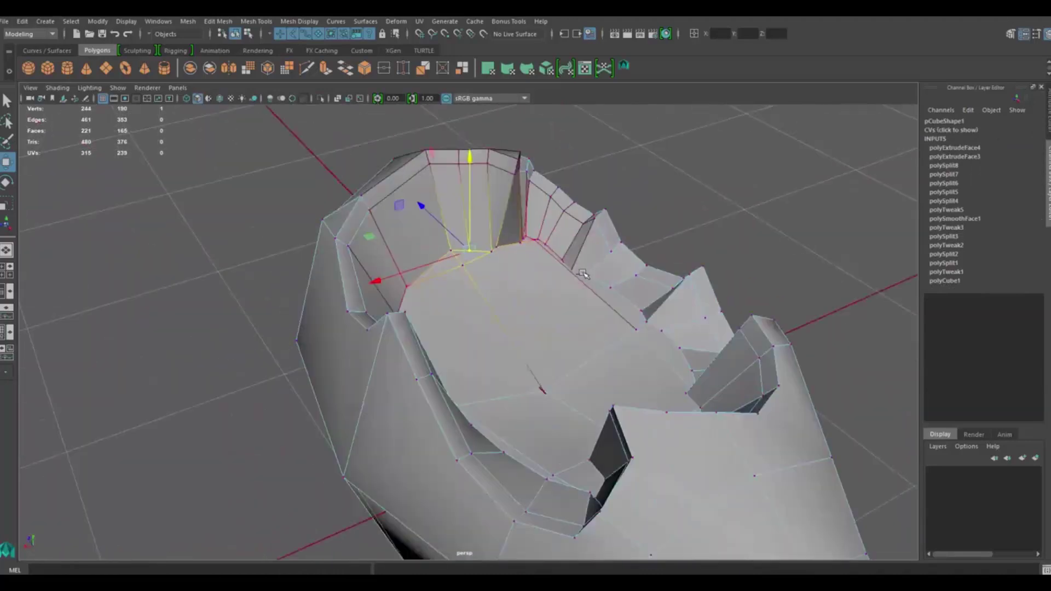
right_drag(585, 245, 547, 237)
Cut a new edge across the floor of the bitten hollow with Multi-Cut
key(y)
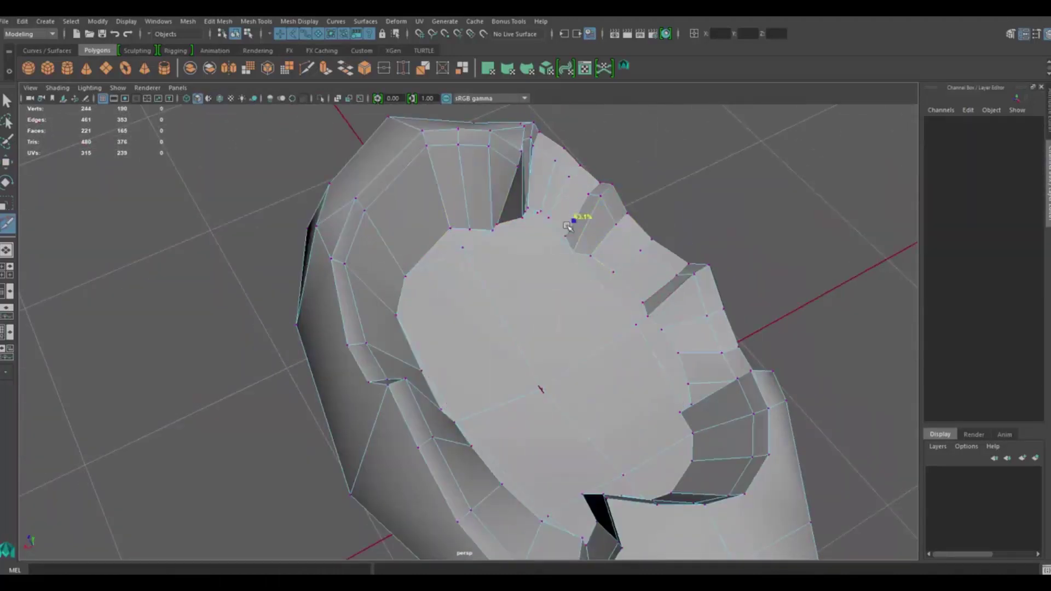
click(564, 236)
click(576, 247)
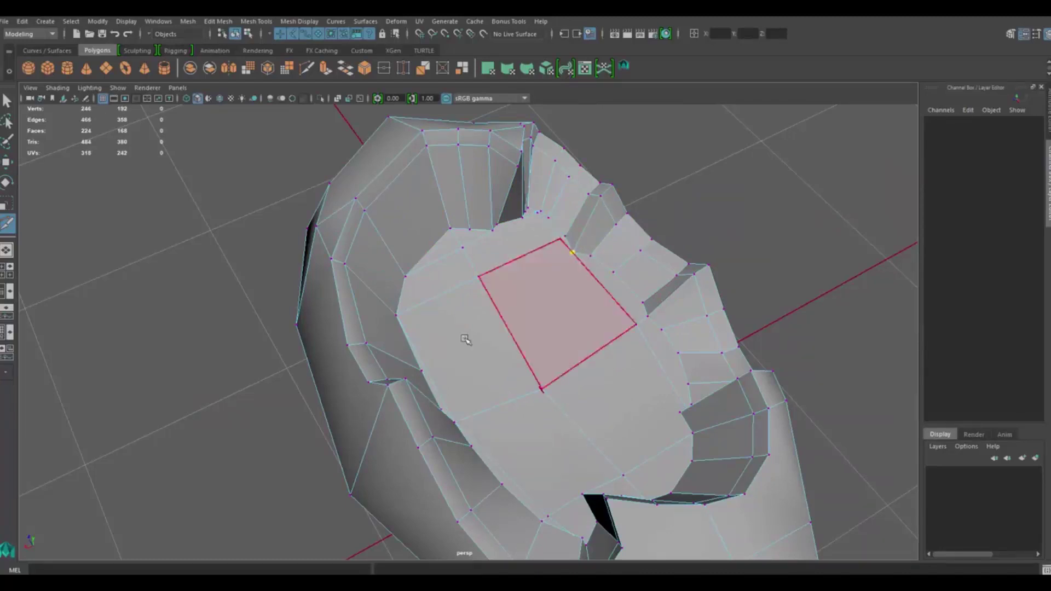
key(Return)
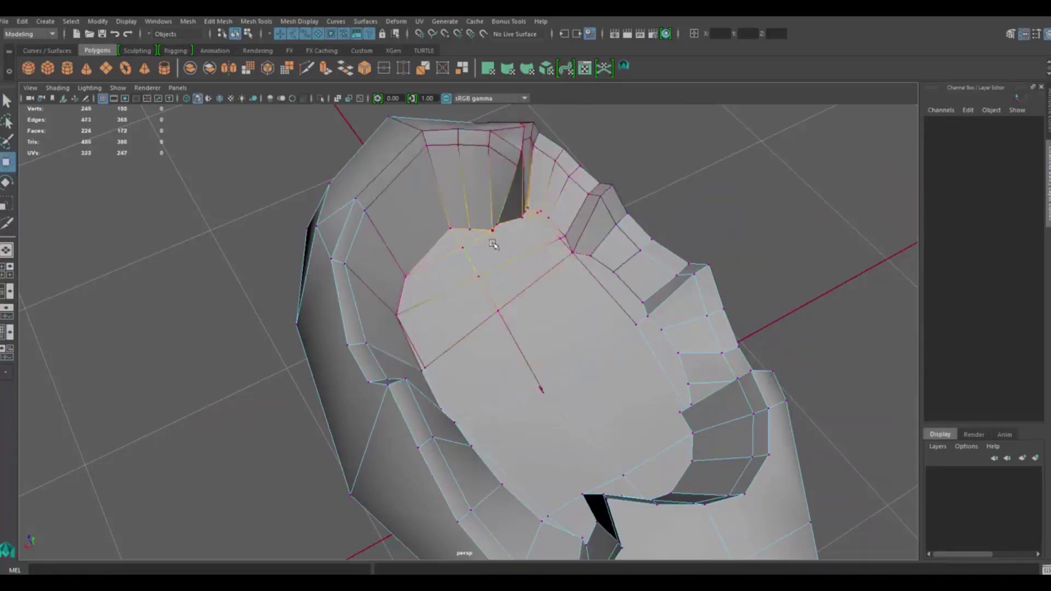
Raise a vertex on the hollow's rim upward along its Y axis
mouse_move(518, 279)
alt+mouse_down()
mouse_move(537, 230)
mouse_move(519, 375)
mouse_move(611, 346)
mouse_move(449, 285)
alt+mouse_up()
click(538, 235)
key(w)
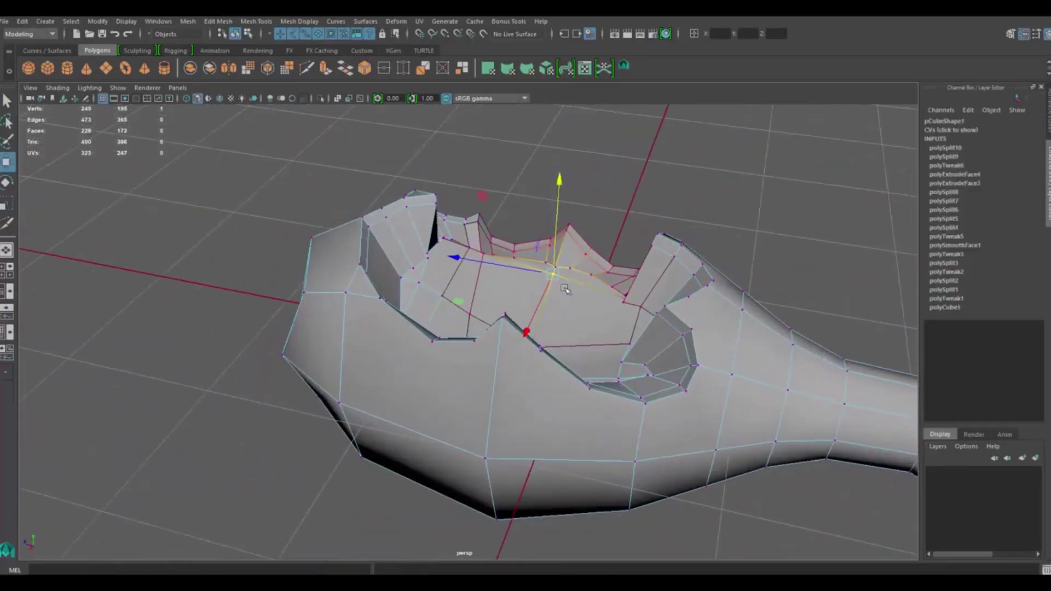
click(409, 271)
drag(406, 219, 406, 191)
key(ctrl+z)
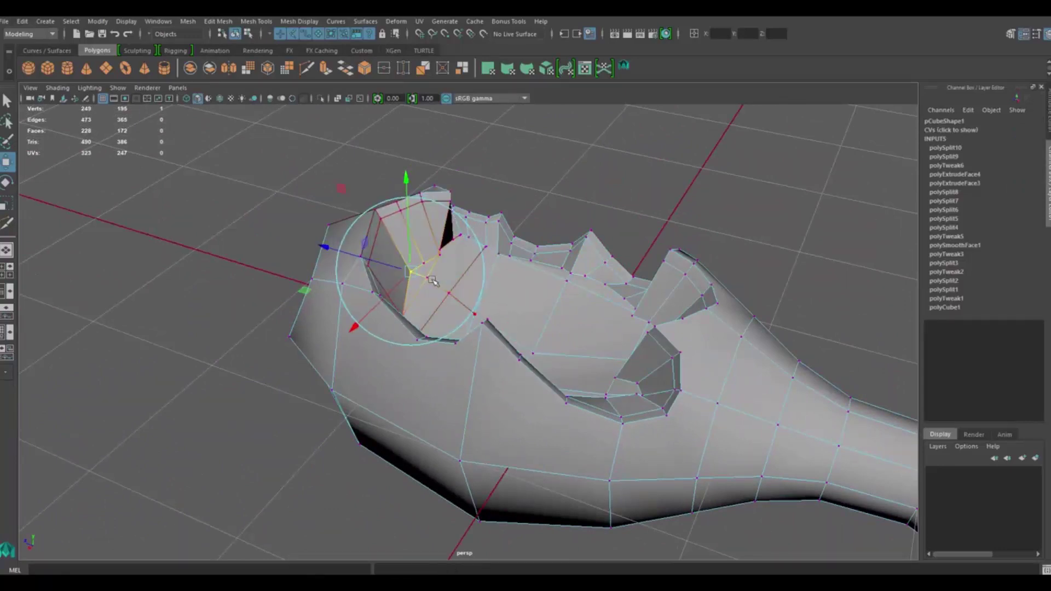
drag(410, 258, 410, 238)
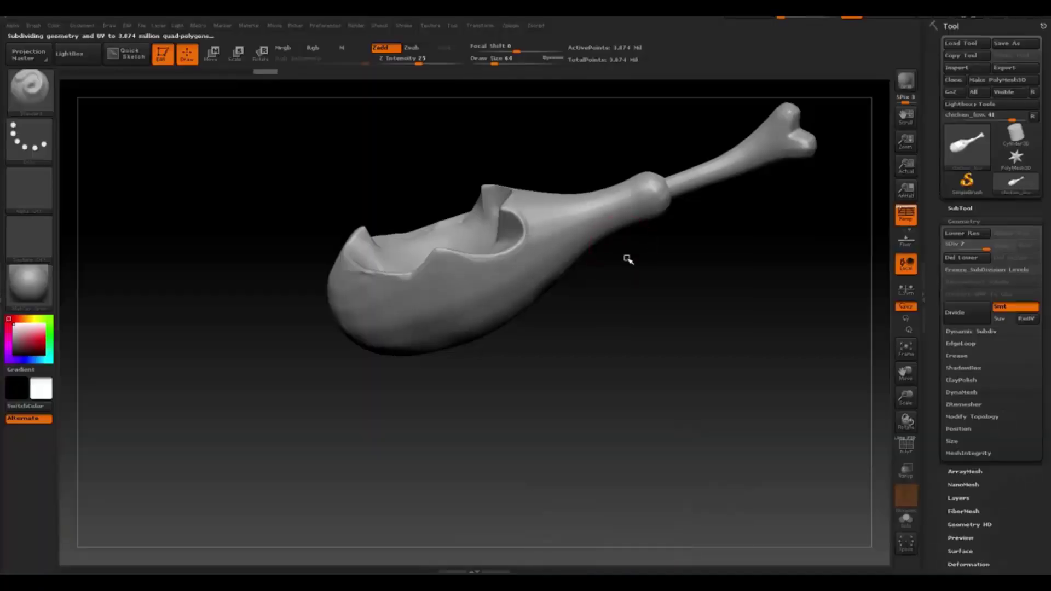
Pick a new sculpting brush from Quick Pick and set Draw Size to 32
key(b)
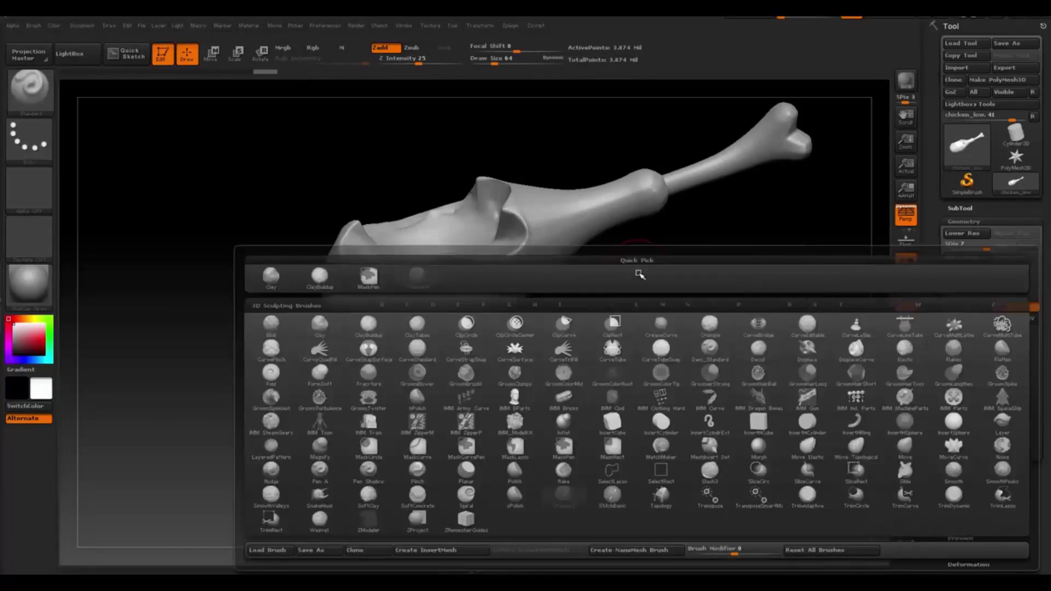
key(b)
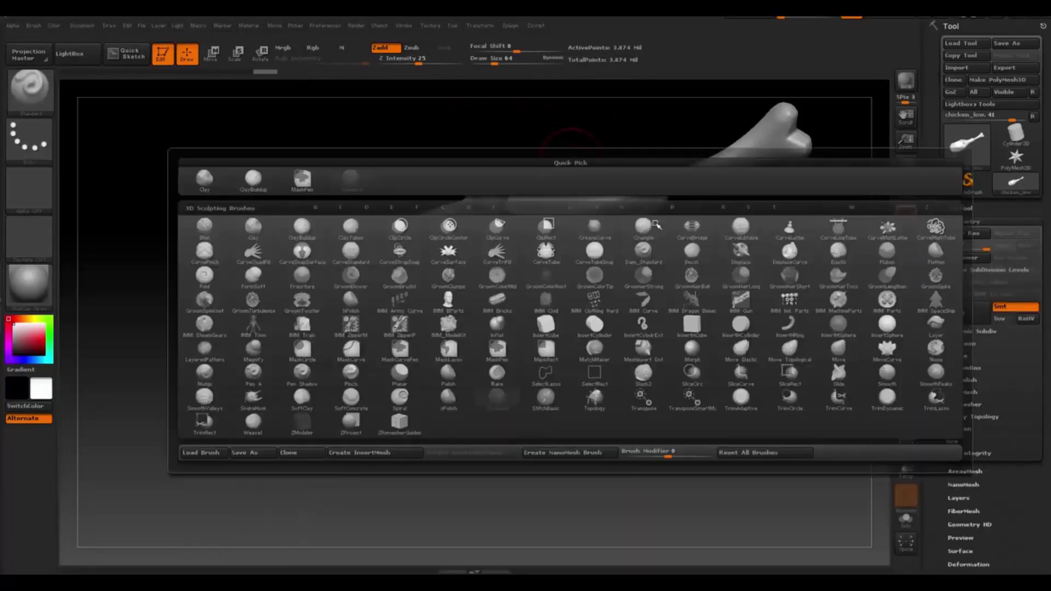
click(666, 234)
alt+drag(666, 234, 775, 316)
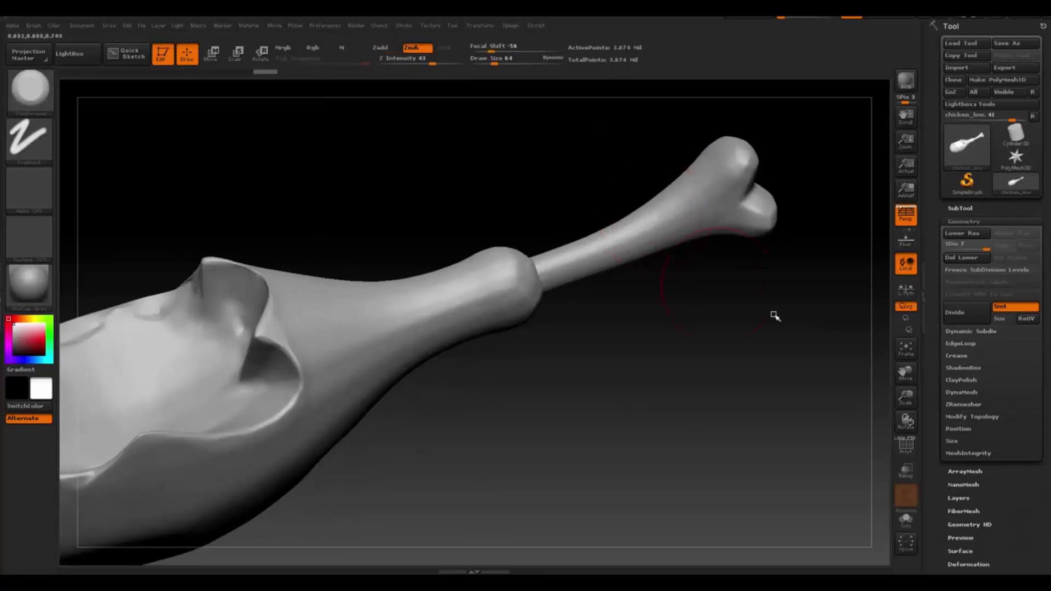
alt+drag(657, 223, 646, 225)
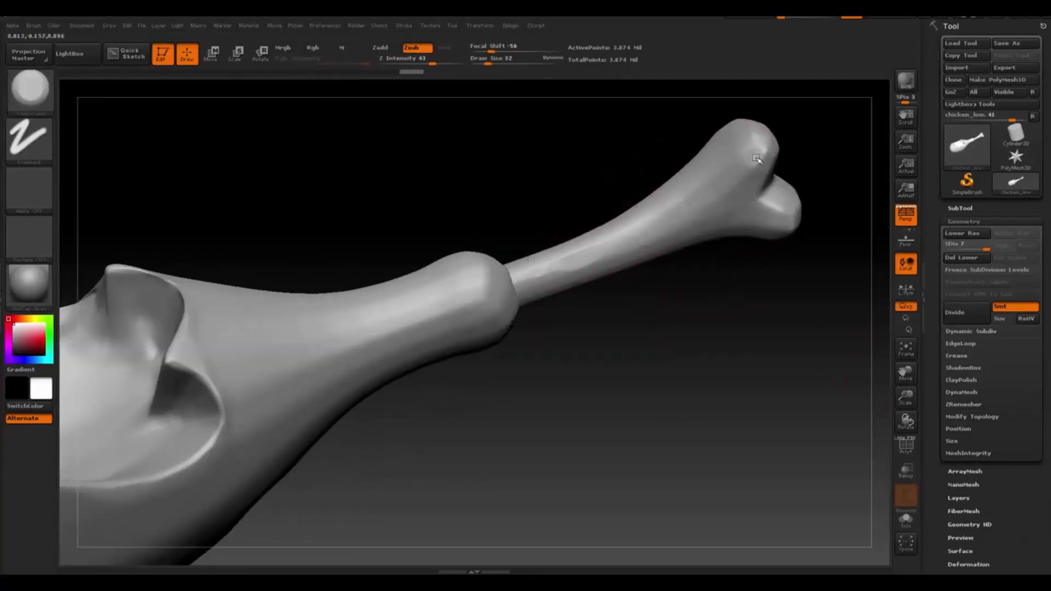
Orbit the leg to inspect the bone end and its knobby tip
drag(756, 159, 693, 194)
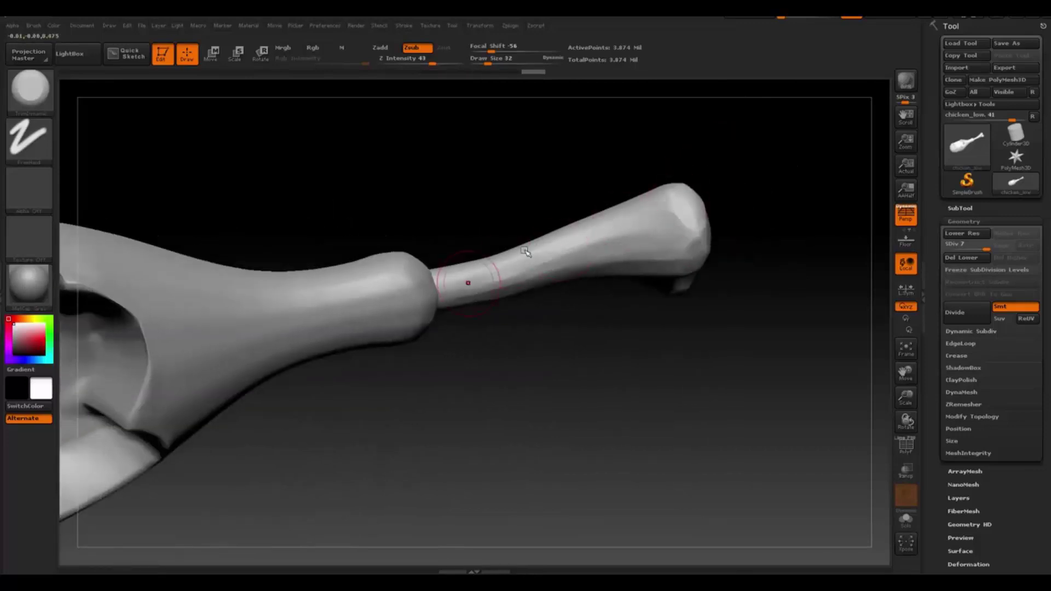
drag(470, 296, 645, 211)
mouse_move(521, 263)
mouse_down()
mouse_move(610, 223)
mouse_move(507, 280)
mouse_move(622, 221)
mouse_up()
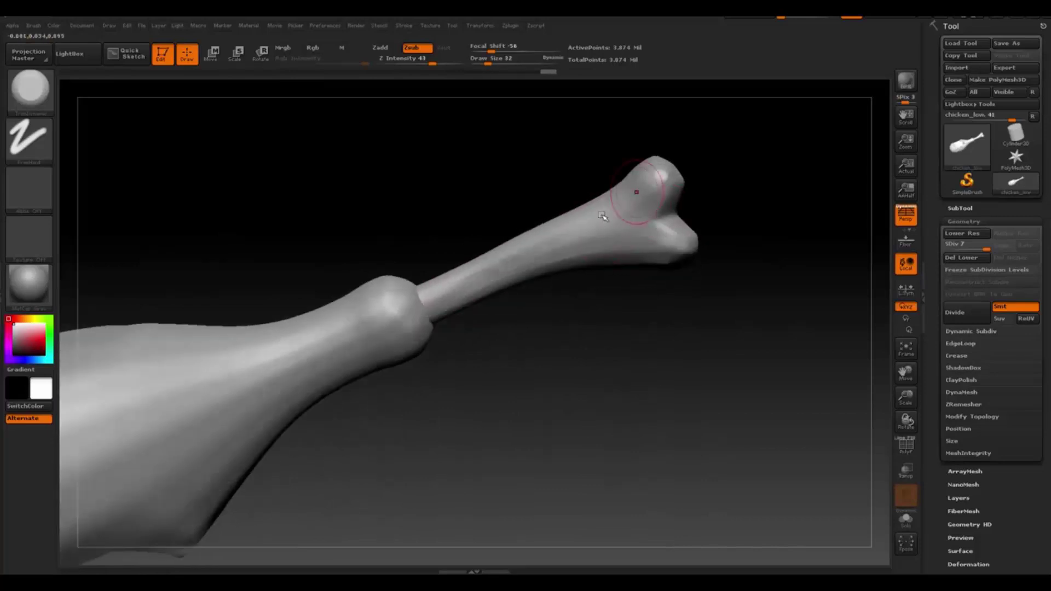
drag(676, 195, 650, 227)
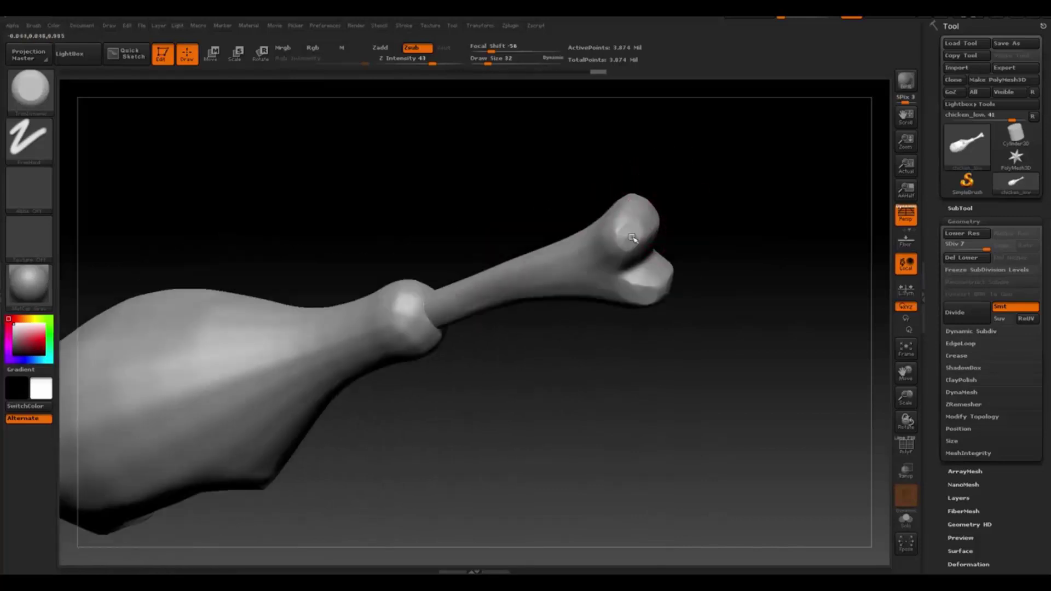
right_drag(616, 229, 622, 249)
right_drag(582, 280, 615, 235)
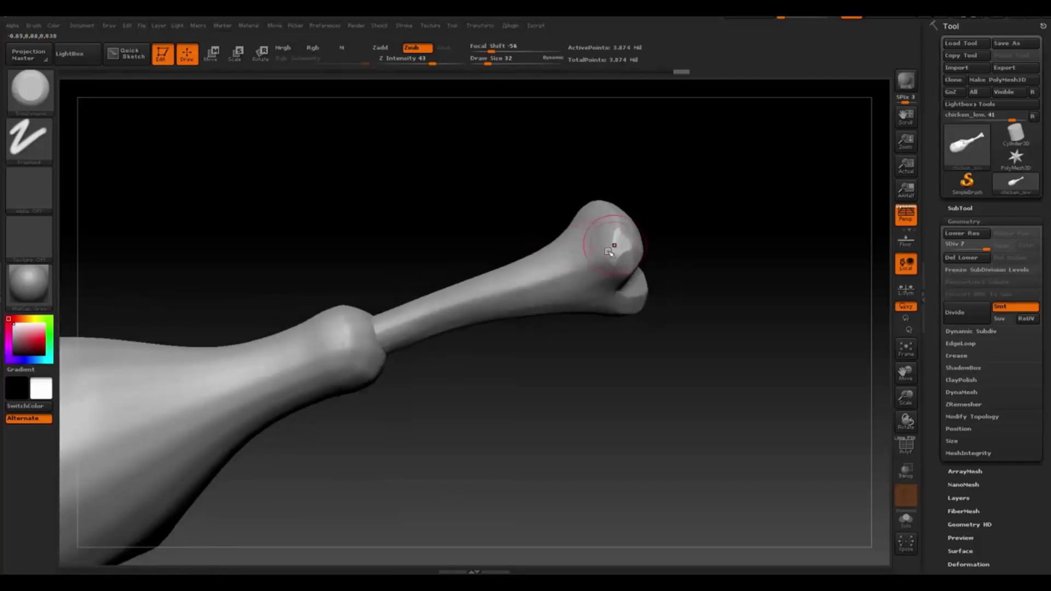
right_drag(436, 312, 556, 263)
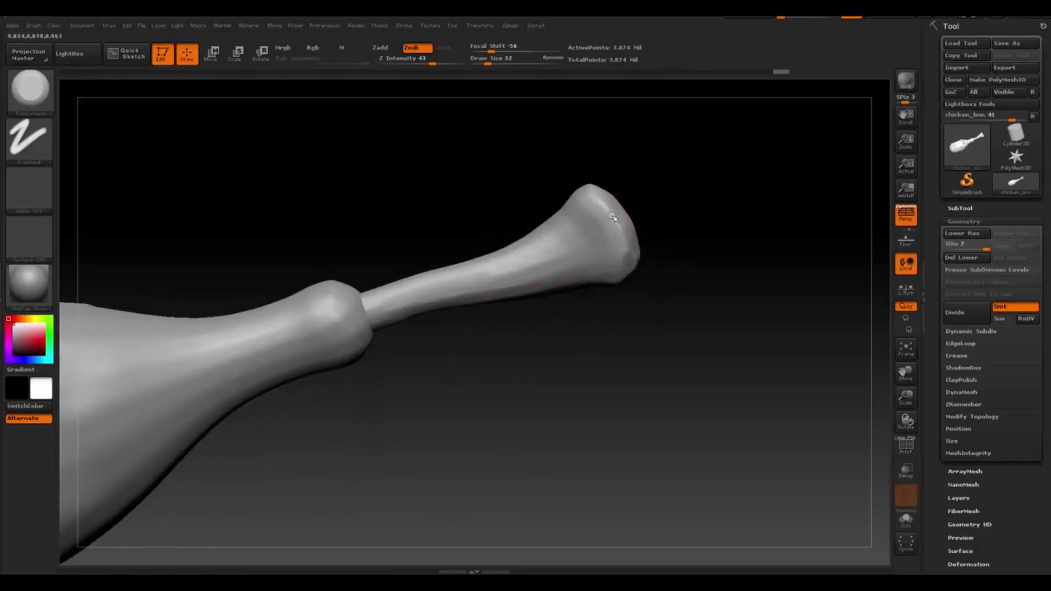
right_drag(620, 240, 538, 236)
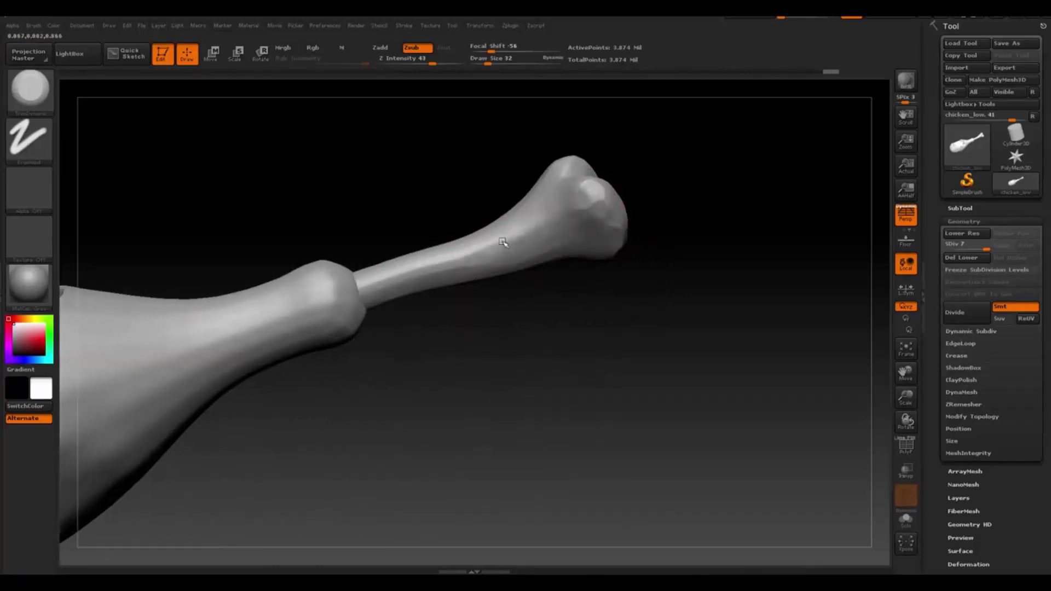
Sculpt along the bone shaft, then turn to a full side view
drag(503, 242, 409, 269)
mouse_move(470, 270)
right_down()
mouse_move(509, 286)
mouse_move(493, 294)
right_up()
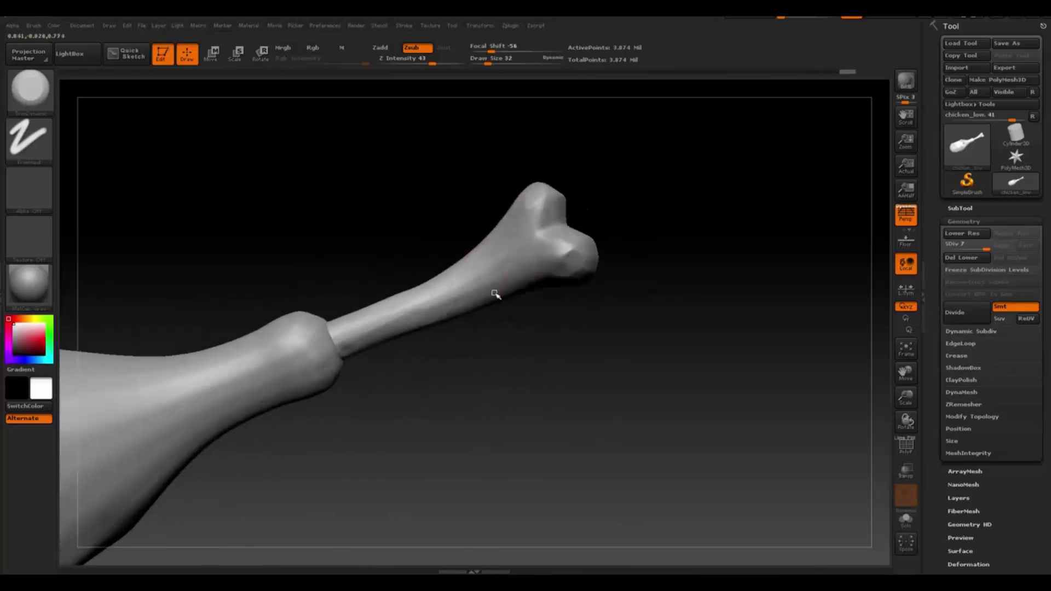
right_drag(552, 228, 602, 236)
mouse_move(568, 184)
right_down()
mouse_move(547, 207)
mouse_move(553, 230)
mouse_move(542, 237)
mouse_move(415, 261)
right_up()
Raise Draw Size to 68 and turn the drumstick to reveal the top notch
right_click(415, 261)
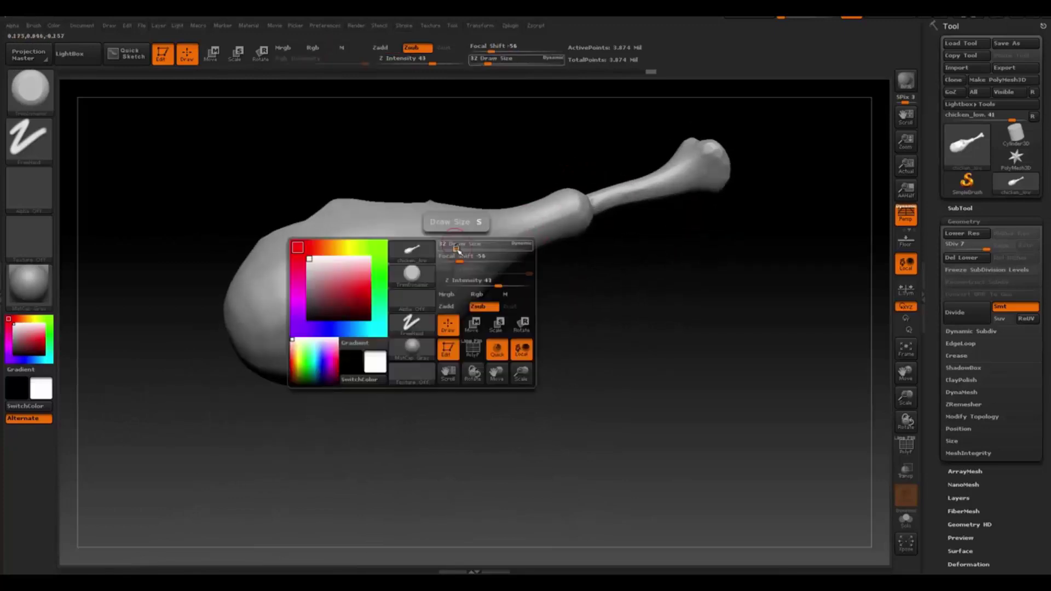
drag(453, 232, 469, 234)
right_drag(562, 209, 481, 216)
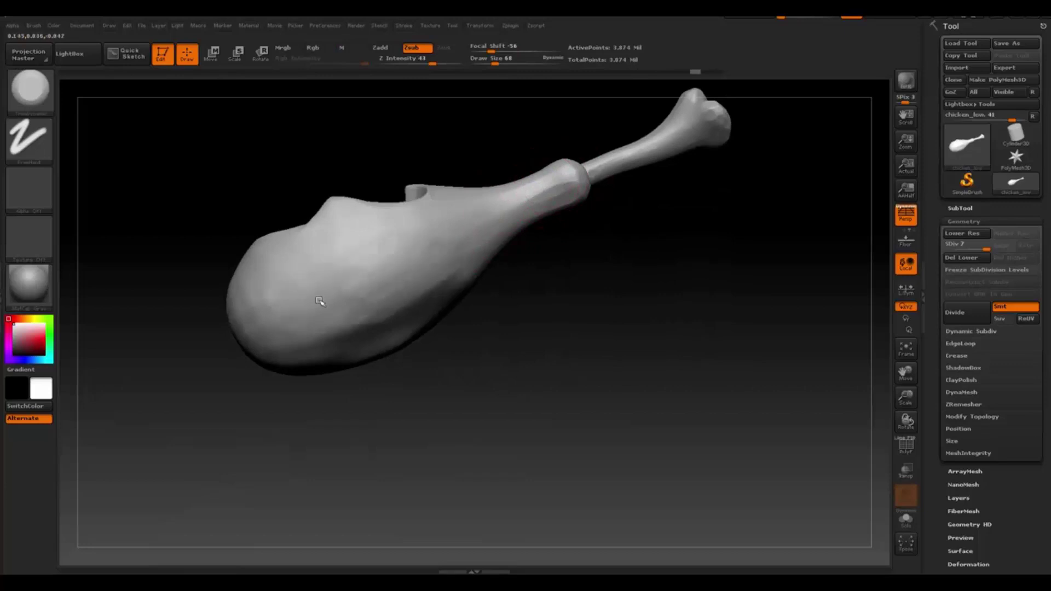
right_drag(399, 300, 476, 218)
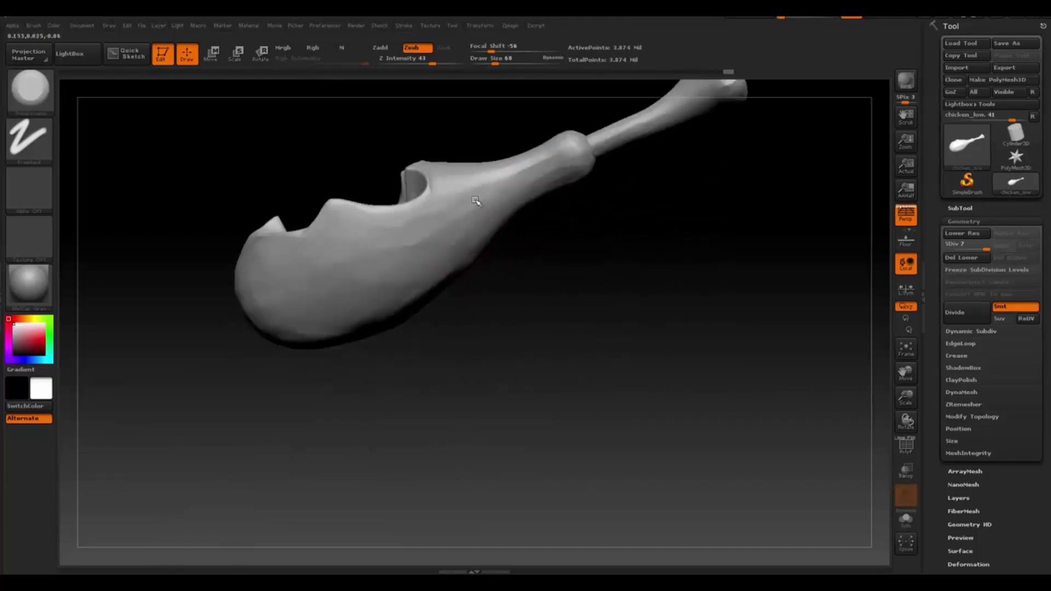
right_drag(472, 176, 564, 145)
mouse_move(470, 172)
right_down()
mouse_move(476, 190)
mouse_move(397, 244)
right_up()
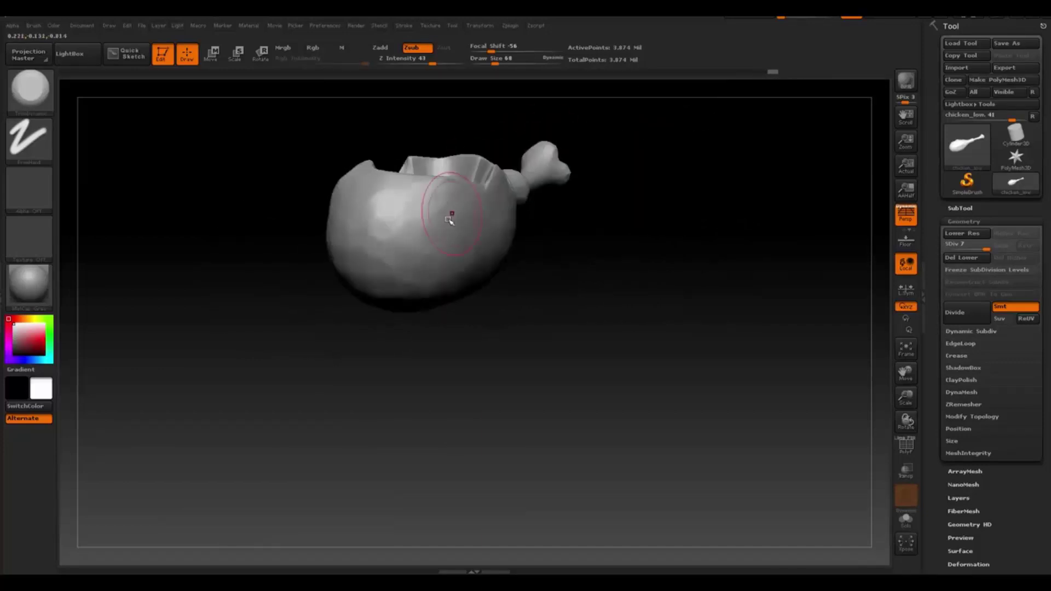
Rework the meaty body while orbiting around it, including the underside
right_drag(449, 220, 405, 321)
mouse_move(444, 291)
right_down()
mouse_move(517, 235)
mouse_move(559, 256)
right_up()
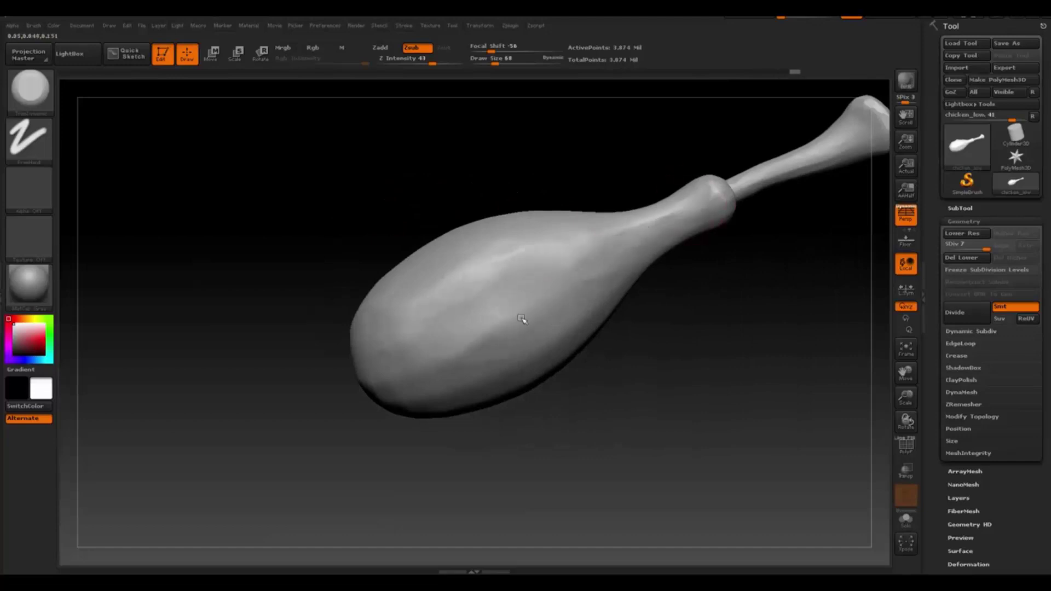
mouse_move(434, 333)
right_down()
mouse_move(521, 263)
mouse_move(377, 331)
right_up()
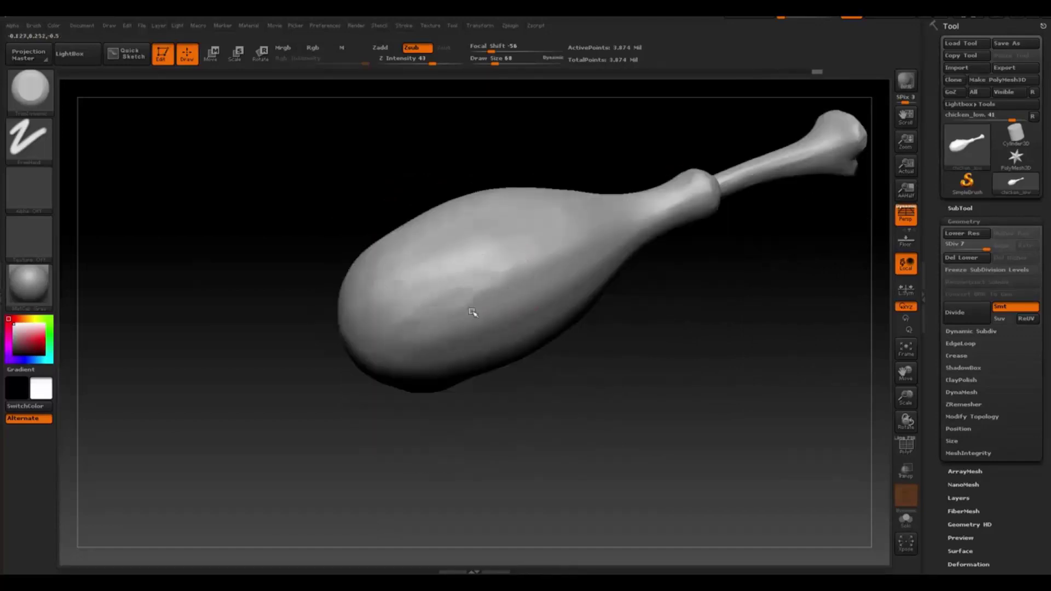
mouse_move(529, 261)
right_down()
mouse_move(575, 240)
mouse_move(621, 238)
right_up()
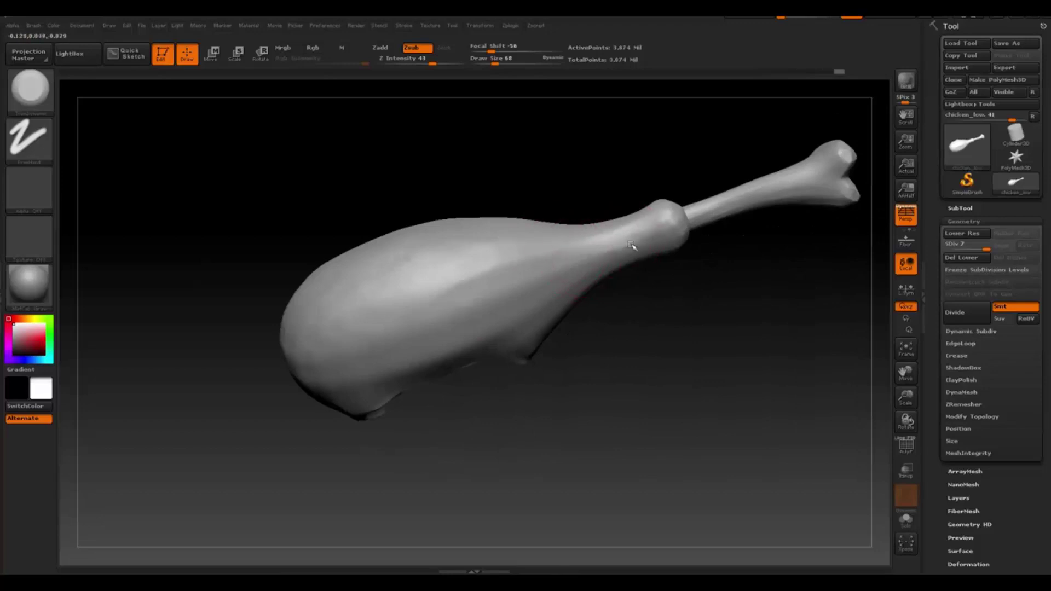
right_drag(340, 343, 492, 323)
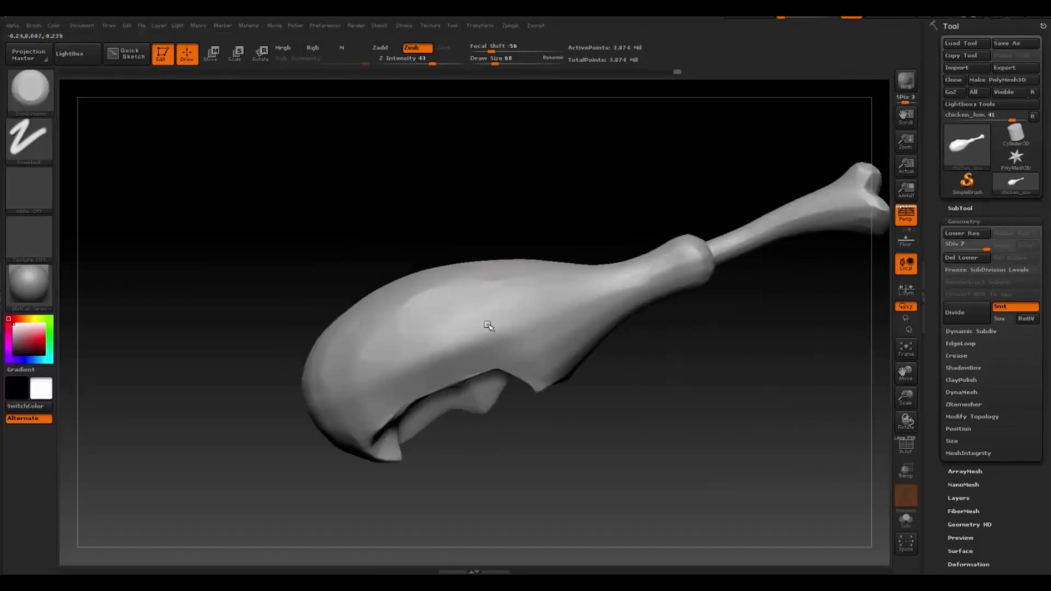
mouse_move(638, 277)
right_down()
mouse_move(540, 228)
mouse_move(524, 303)
mouse_move(582, 303)
mouse_move(544, 277)
right_up()
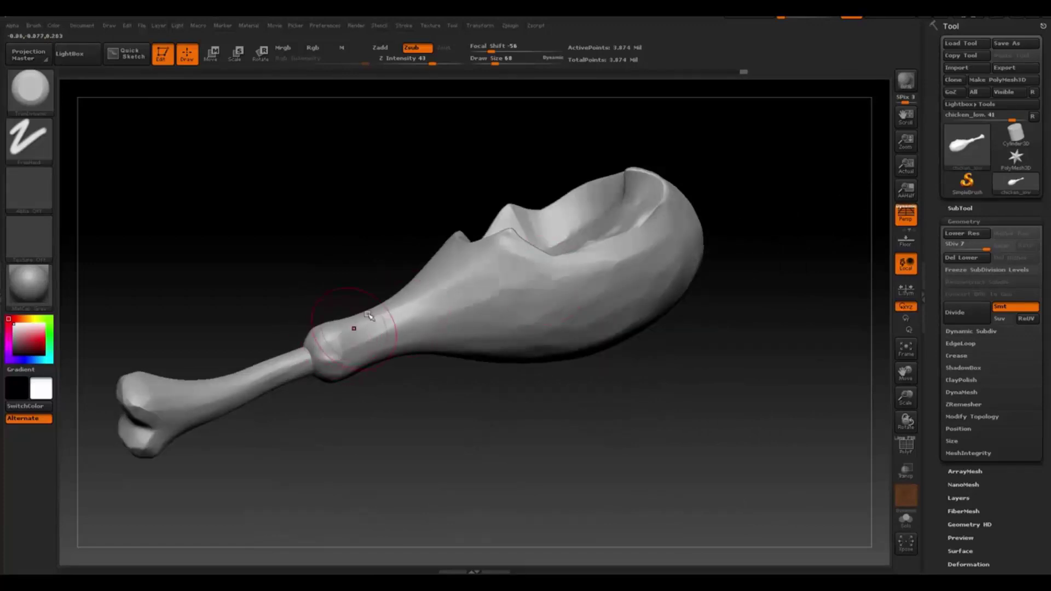
Check the hollow top, then frame the whole drumstick in a side view
right_drag(368, 315, 375, 312)
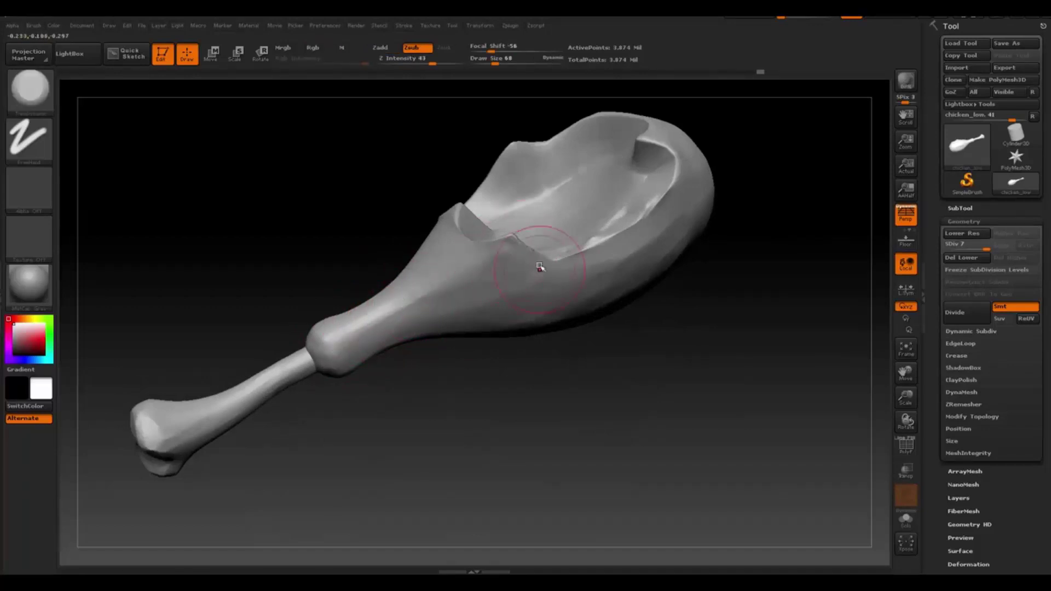
mouse_move(540, 266)
right_down()
mouse_move(539, 251)
mouse_move(502, 258)
mouse_move(519, 307)
mouse_move(572, 235)
mouse_move(555, 229)
right_up()
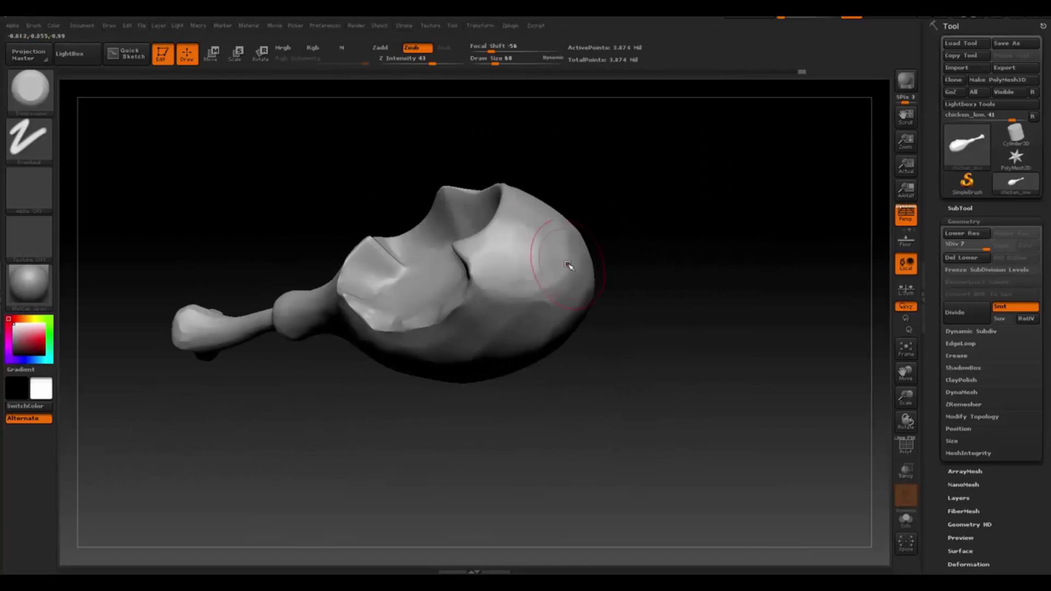
mouse_move(569, 266)
right_down()
mouse_move(540, 323)
mouse_move(534, 296)
mouse_move(540, 277)
mouse_move(556, 330)
right_up()
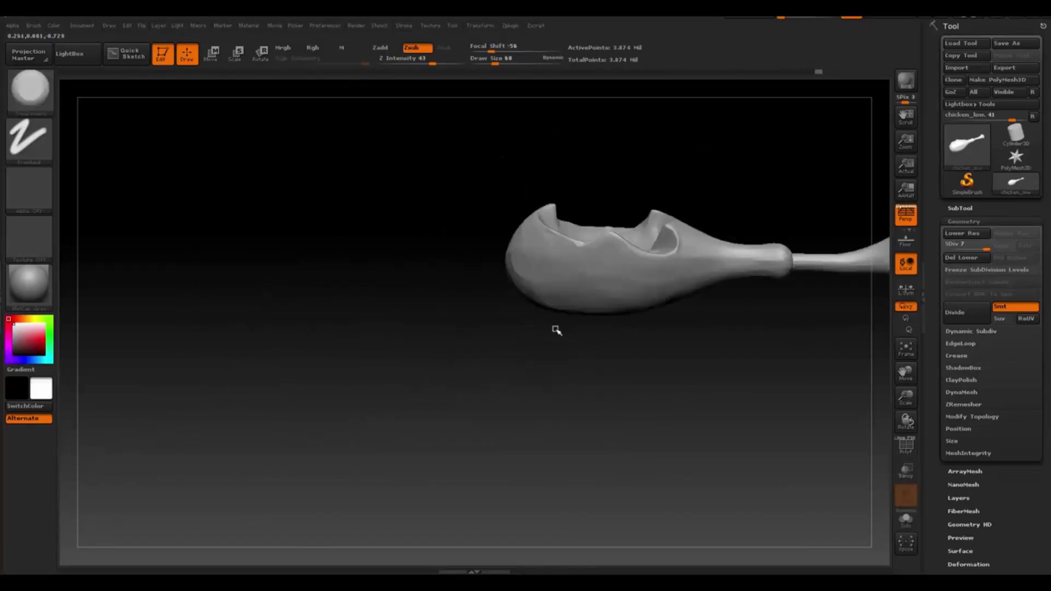
key(f)
mouse_move(512, 299)
right_down()
mouse_move(427, 306)
mouse_move(474, 380)
mouse_move(620, 250)
mouse_move(641, 285)
mouse_move(657, 270)
right_up()
key(space)
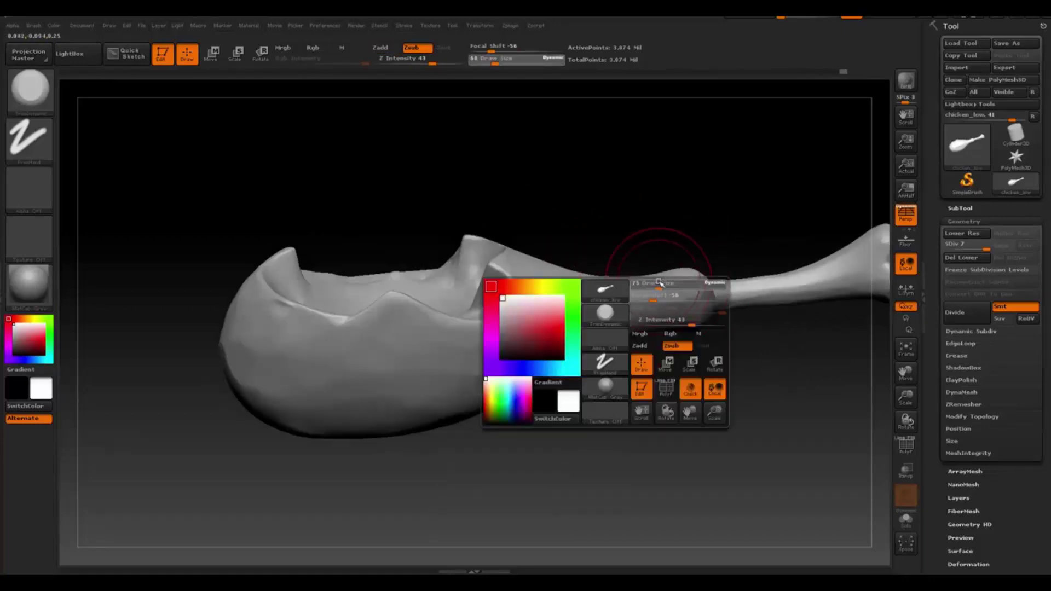
drag(659, 282, 652, 283)
right_drag(553, 307, 519, 280)
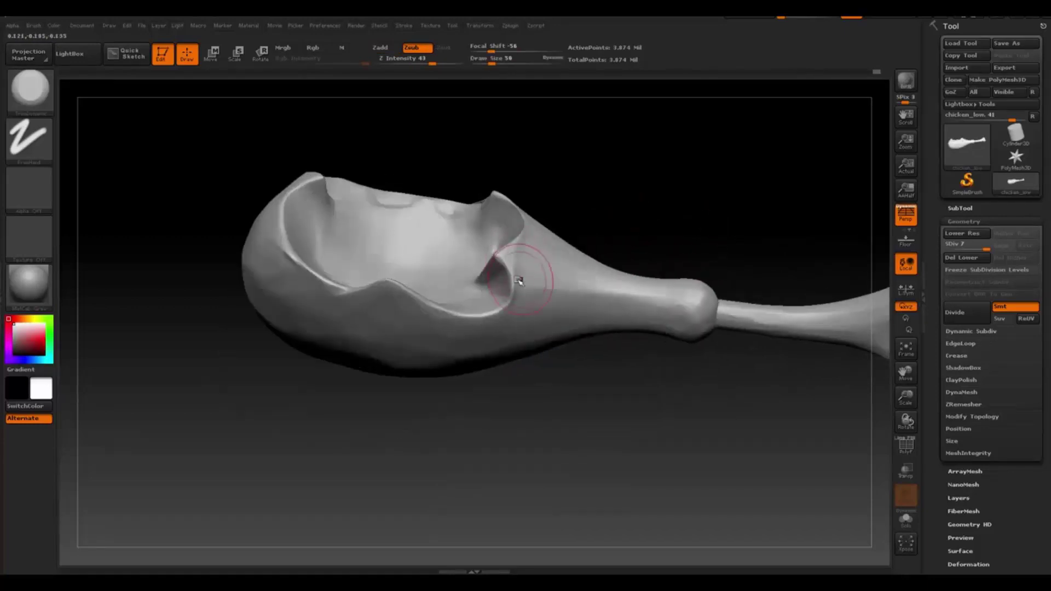
mouse_move(475, 309)
right_down()
mouse_move(629, 228)
mouse_move(618, 247)
right_up()
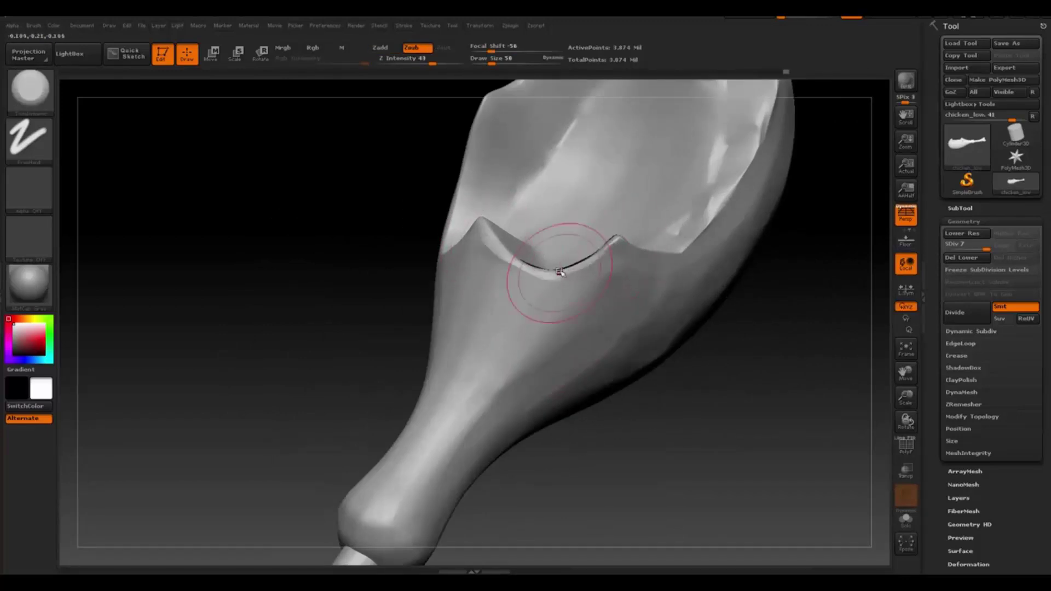
right_drag(532, 289, 465, 300)
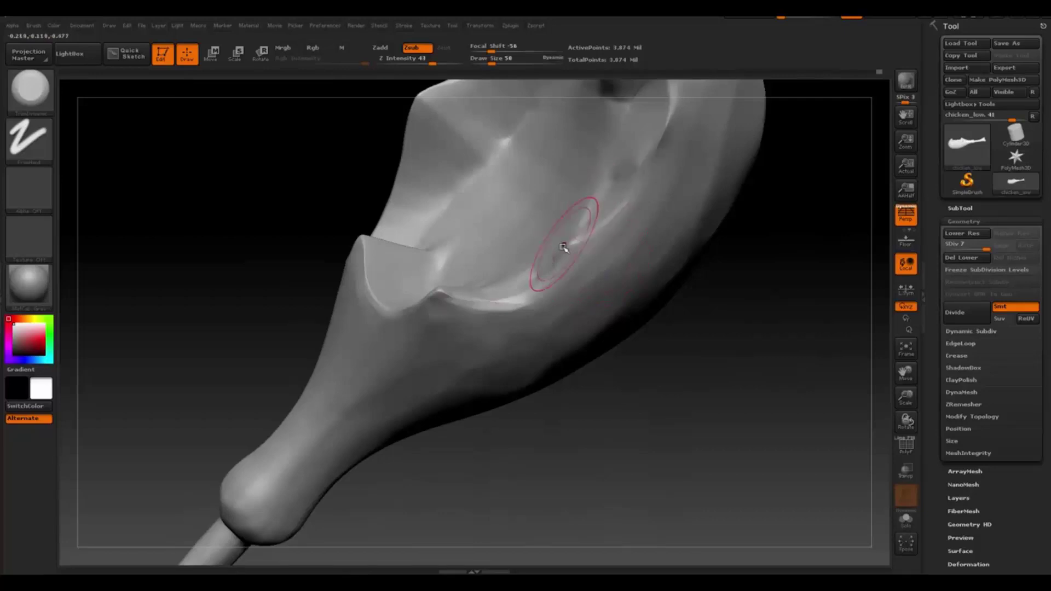
right_drag(564, 247, 535, 225)
right_click(535, 225)
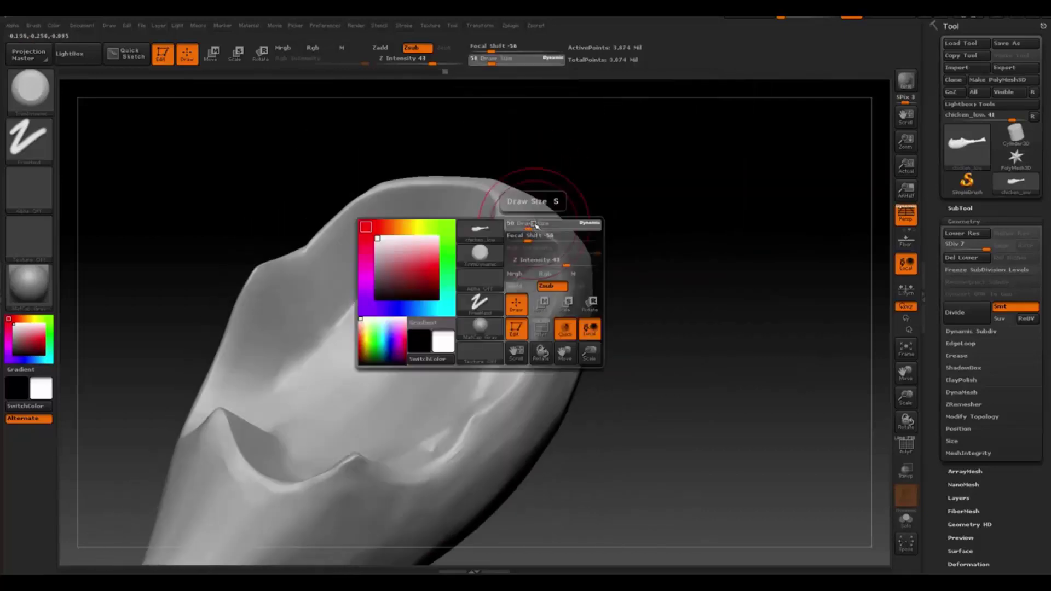
drag(535, 224, 530, 225)
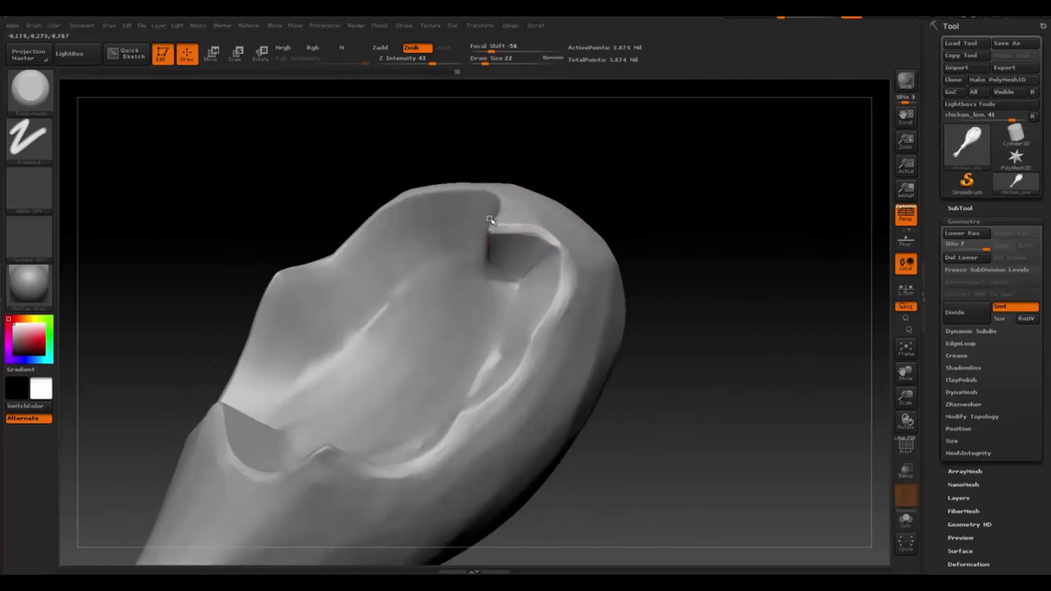
right_drag(490, 219, 513, 220)
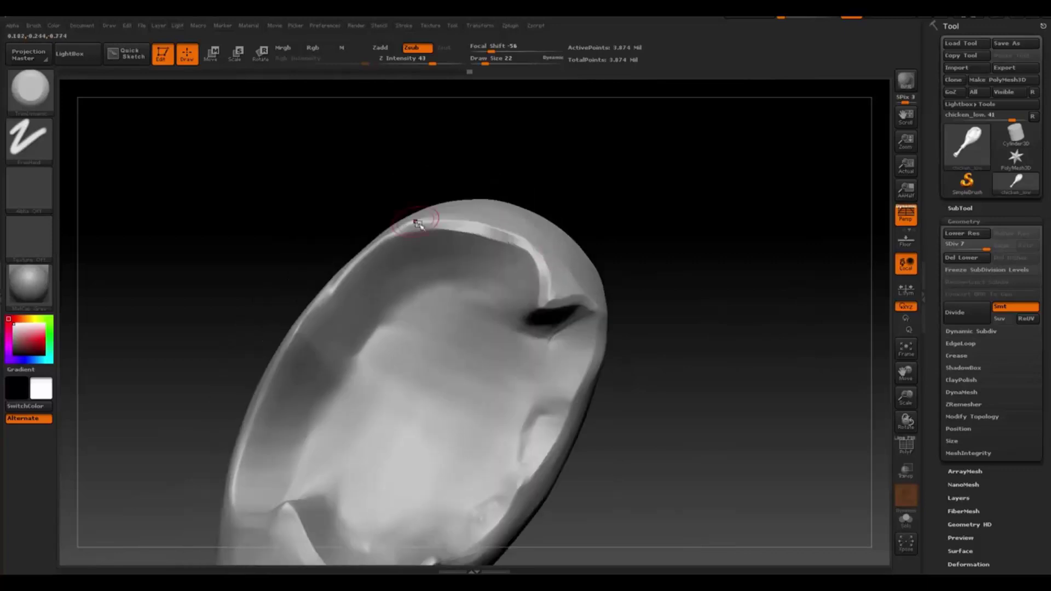
mouse_move(411, 222)
right_down()
mouse_move(460, 245)
mouse_move(500, 202)
right_up()
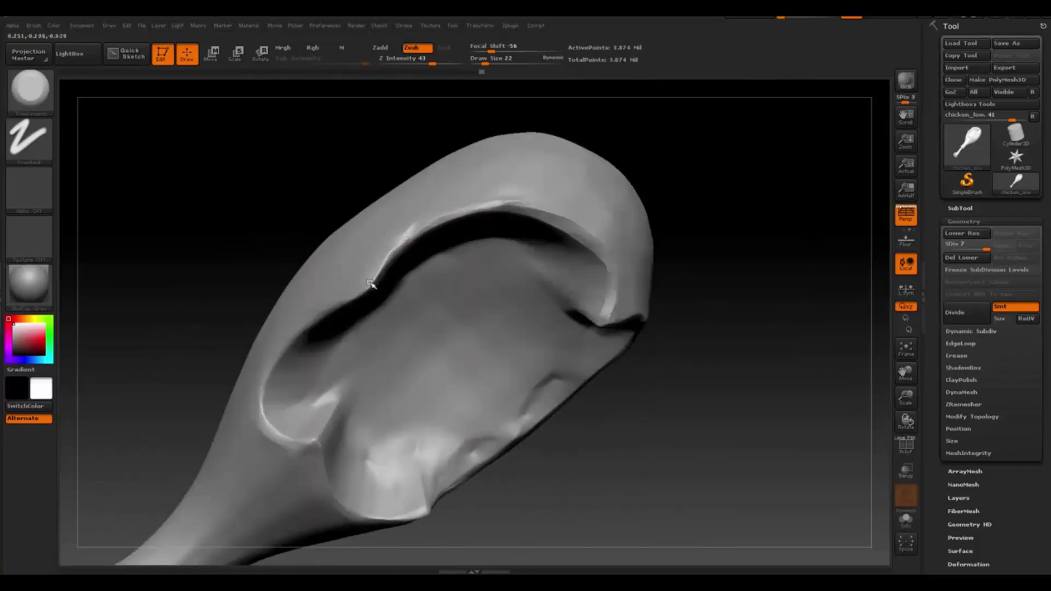
mouse_move(378, 263)
right_down()
mouse_move(352, 241)
mouse_move(309, 352)
mouse_move(385, 322)
right_up()
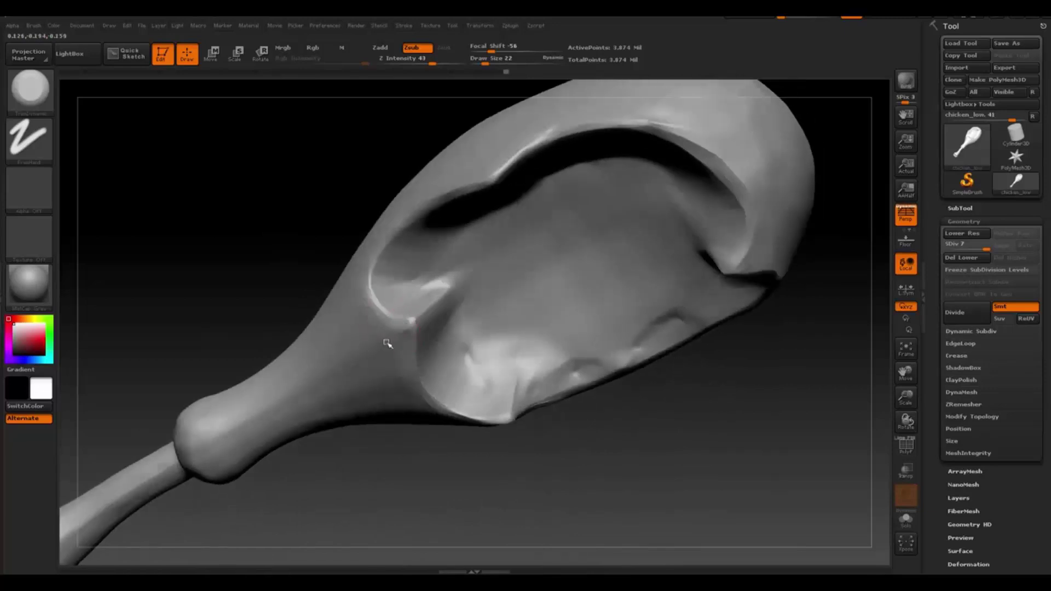
right_drag(527, 228, 542, 329)
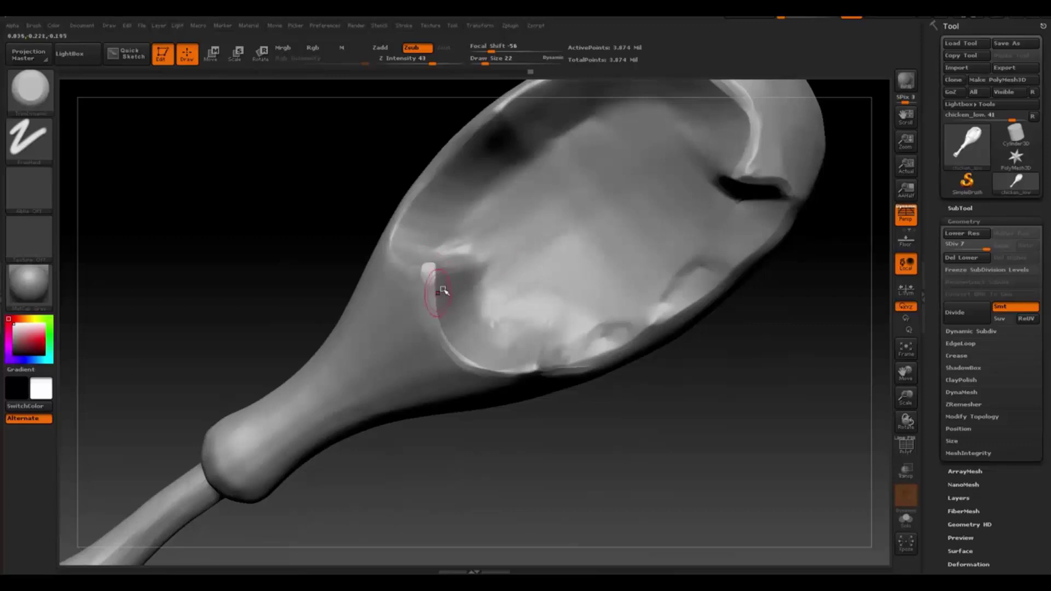
key(f)
right_drag(422, 282, 459, 296)
key(space)
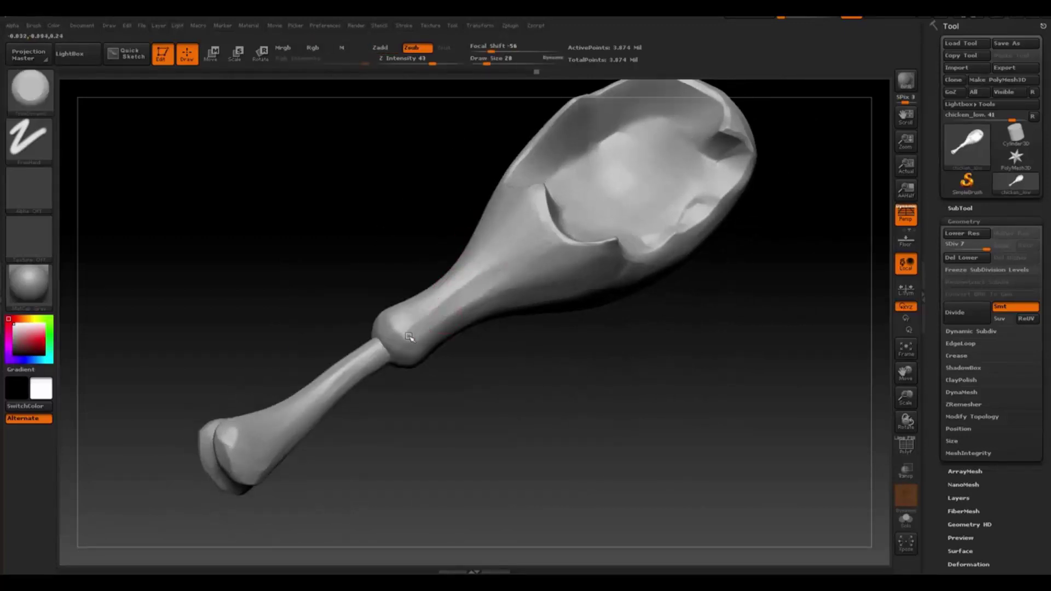
mouse_move(432, 254)
right_down()
mouse_move(416, 301)
mouse_move(434, 262)
mouse_move(431, 297)
mouse_move(449, 333)
mouse_move(519, 305)
mouse_move(501, 266)
mouse_move(527, 248)
mouse_move(530, 271)
right_up()
mouse_move(457, 284)
right_down()
mouse_move(472, 254)
mouse_move(460, 244)
mouse_move(514, 307)
mouse_move(536, 250)
mouse_move(647, 220)
right_up()
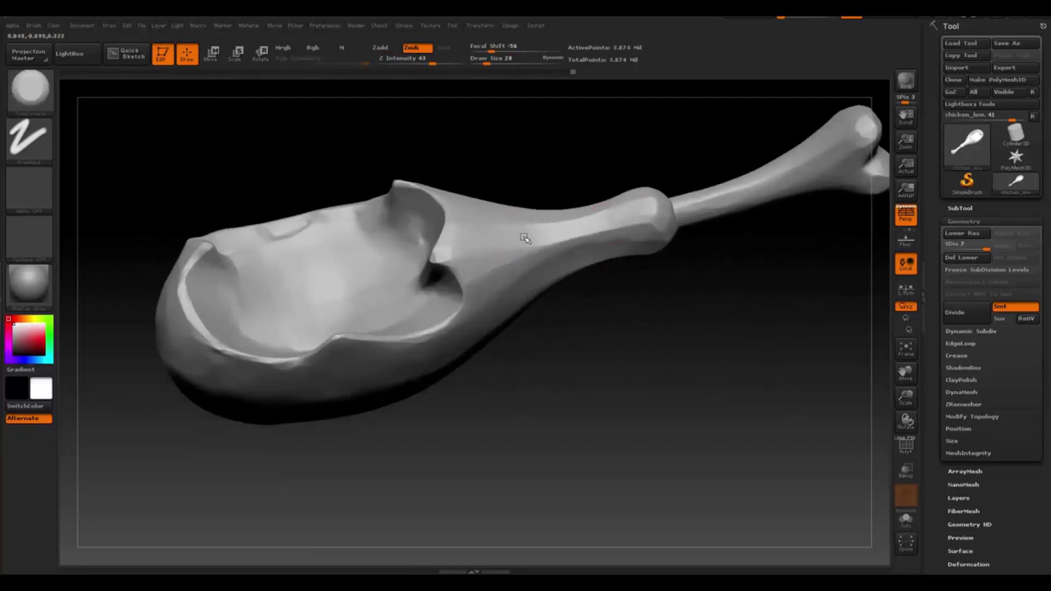
mouse_move(525, 238)
right_down()
mouse_move(535, 257)
mouse_move(586, 199)
mouse_move(556, 246)
right_up()
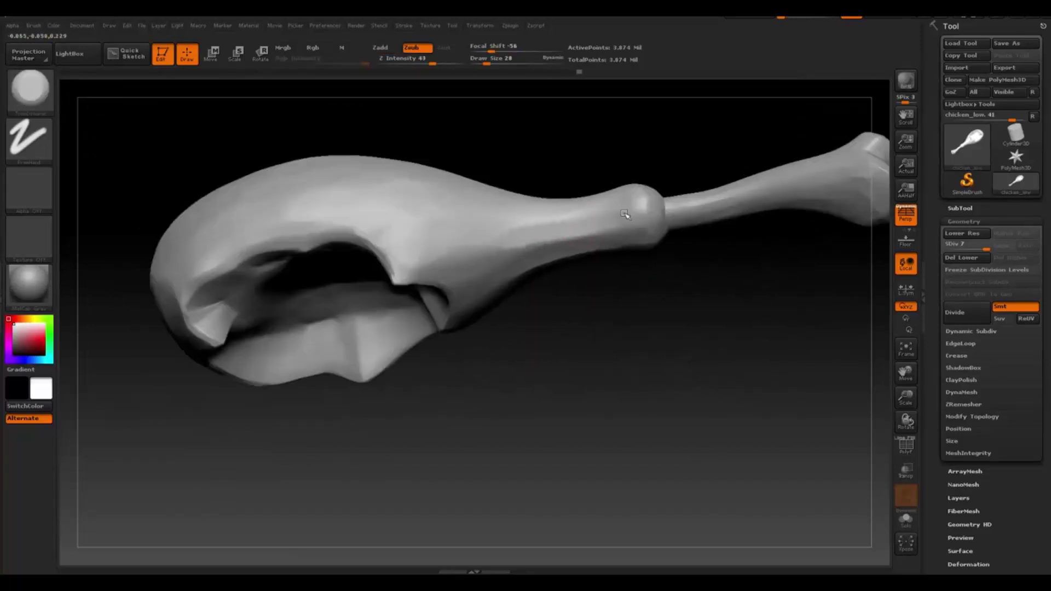
mouse_move(625, 214)
right_down()
mouse_move(507, 164)
mouse_move(505, 211)
mouse_move(482, 258)
mouse_move(420, 242)
mouse_move(472, 255)
right_up()
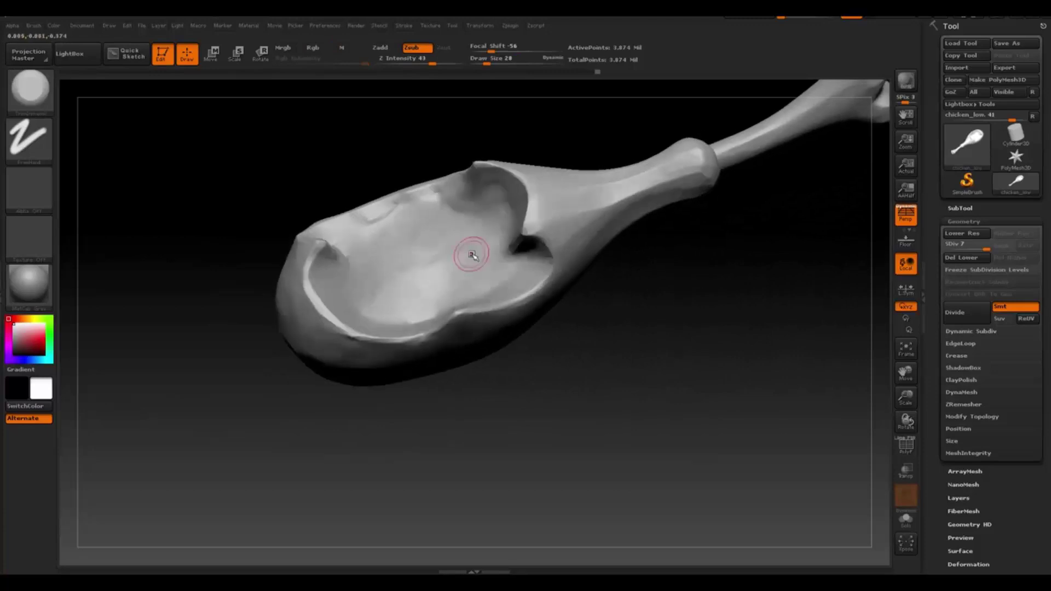
right_drag(357, 262, 395, 213)
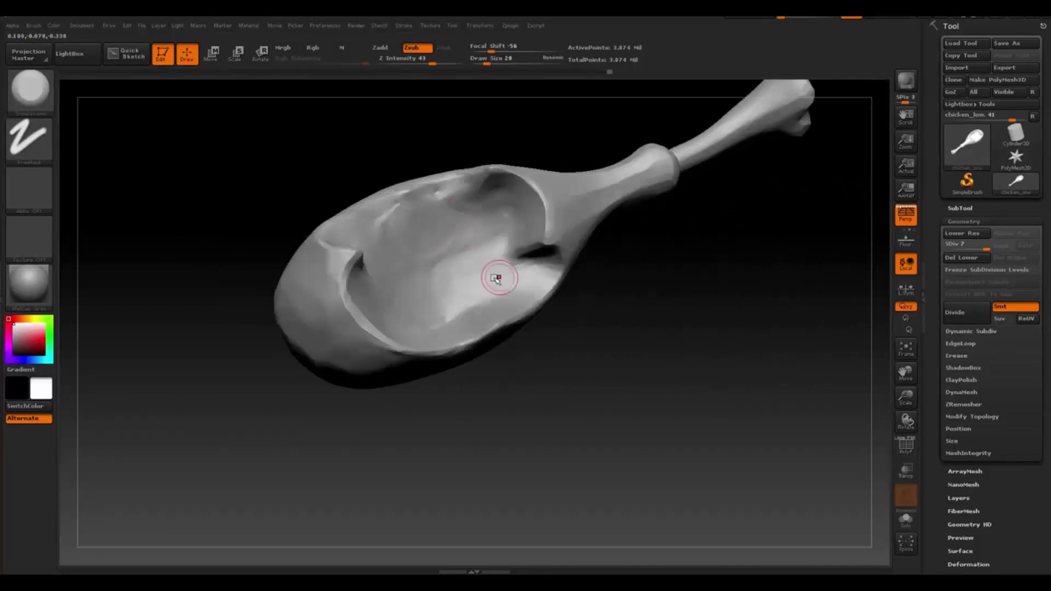
right_drag(500, 279, 420, 274)
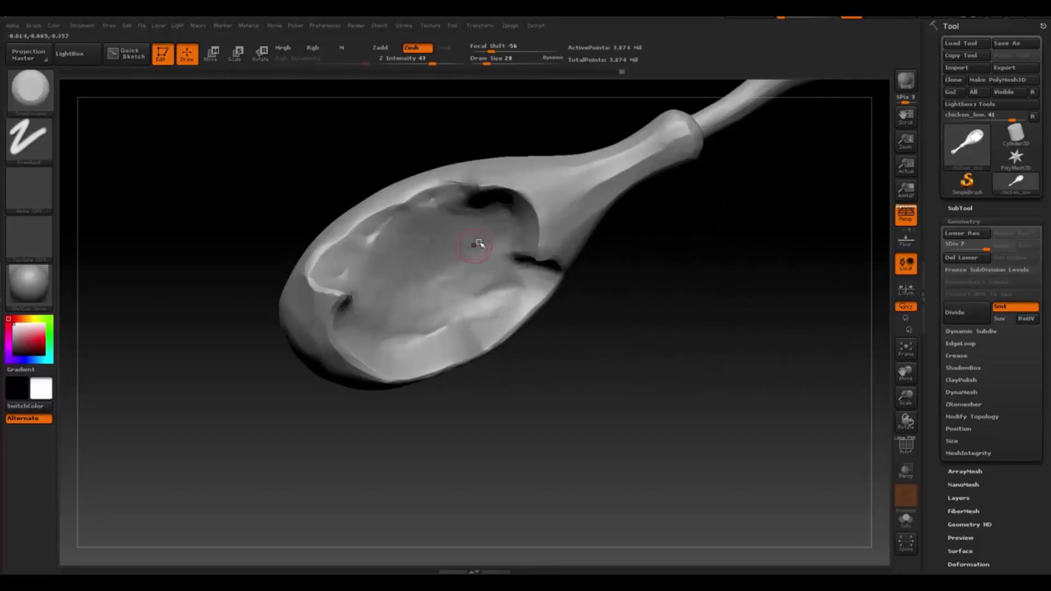
mouse_move(476, 244)
right_down()
mouse_move(485, 219)
mouse_move(482, 283)
right_up()
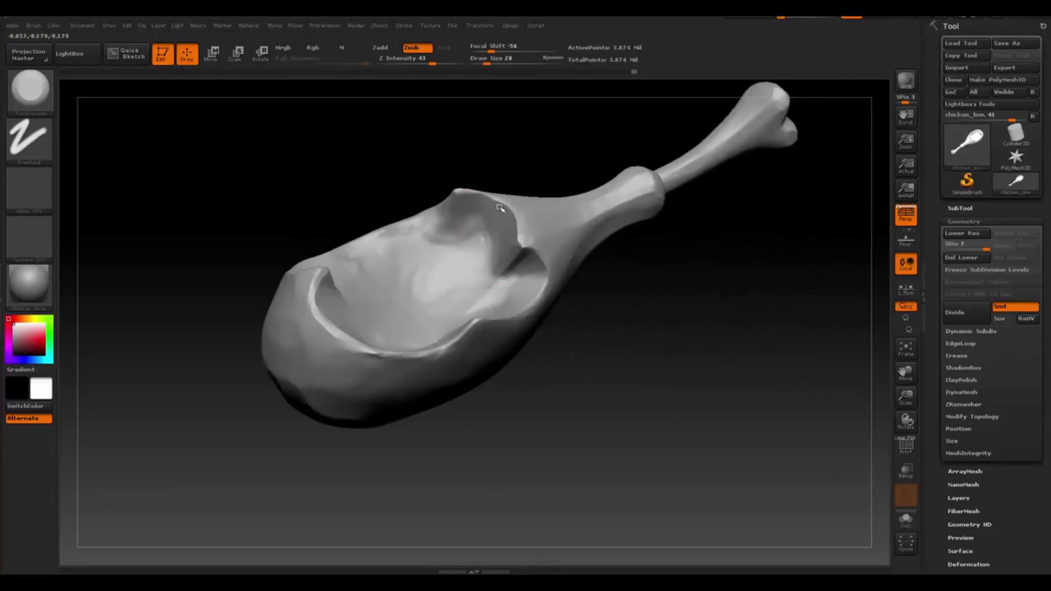
right_drag(500, 208, 526, 196)
right_drag(572, 243, 570, 261)
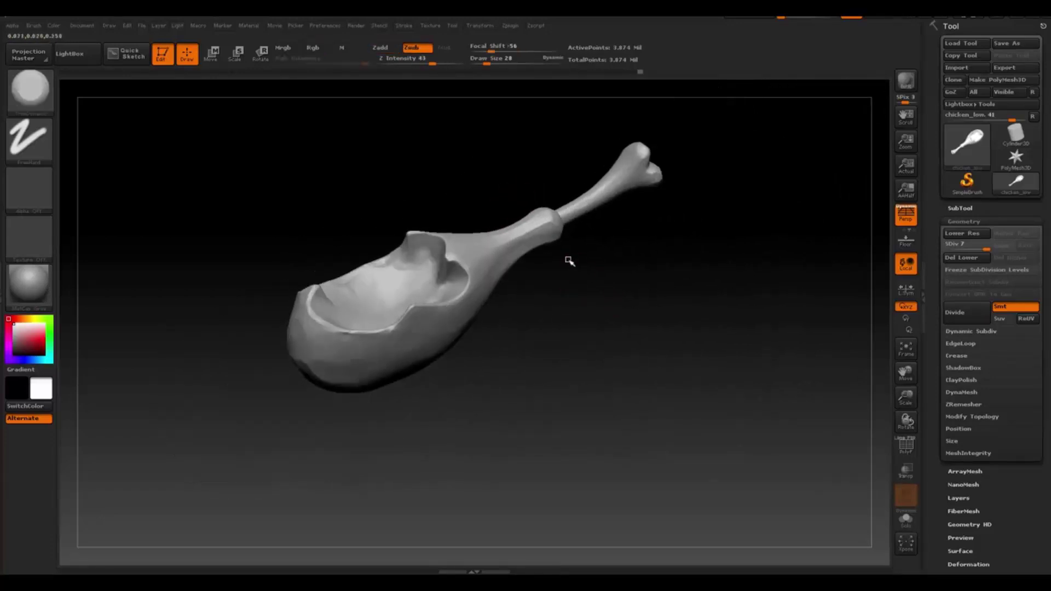
Isolate the bone by its polygroup and load a sculpting brush from LightBox
click(1004, 533)
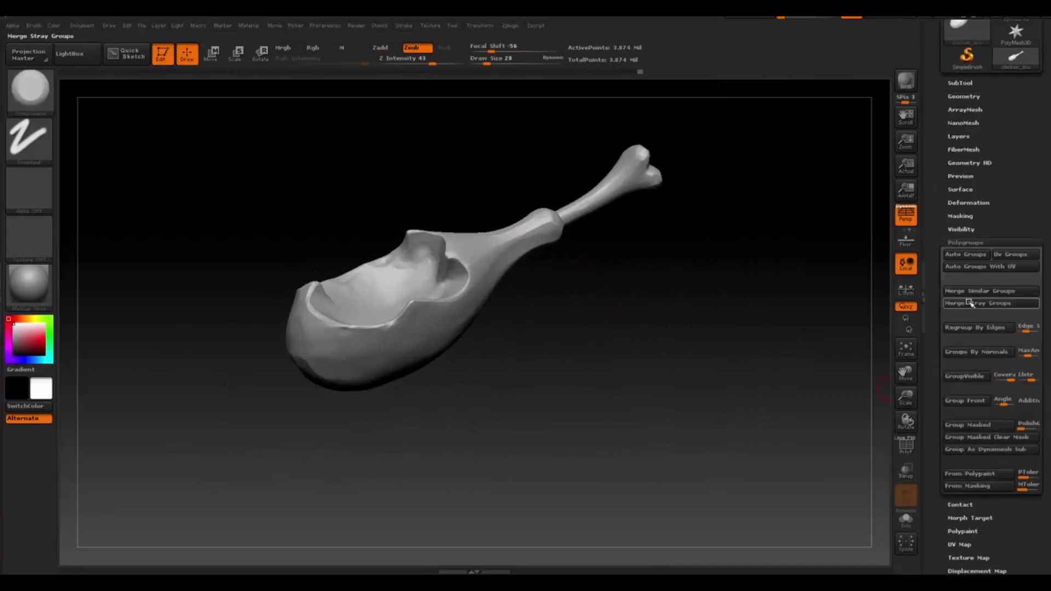
ctrl+shift+click(546, 217)
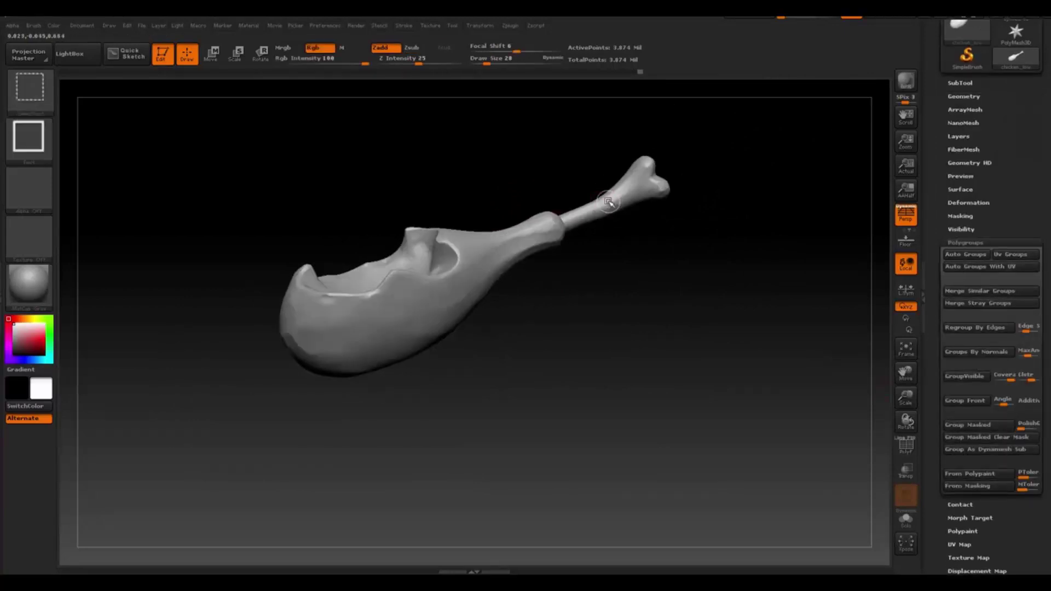
click(92, 58)
click(148, 84)
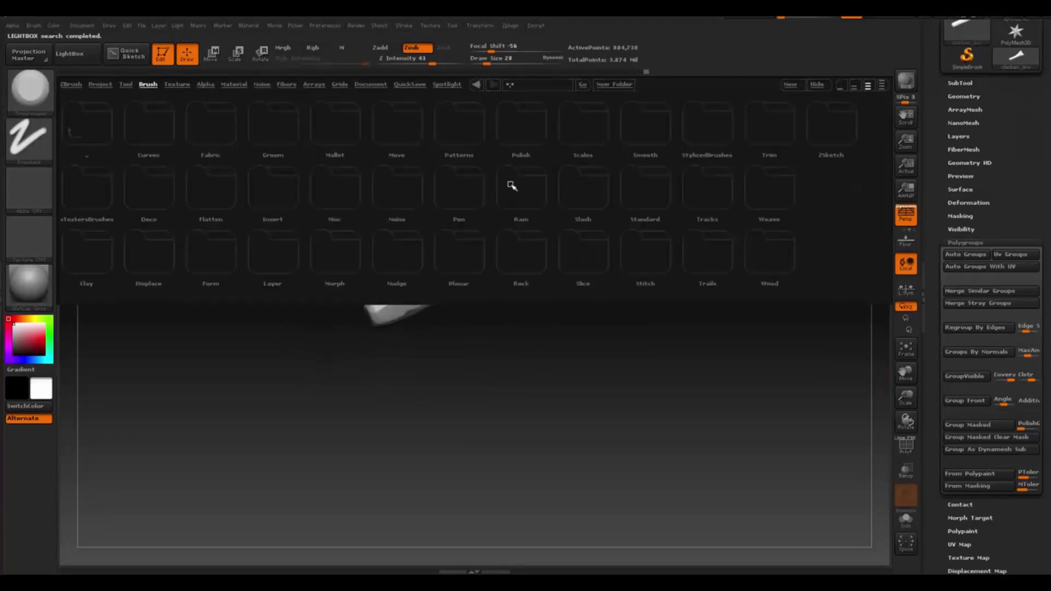
double_click(704, 141)
double_click(529, 240)
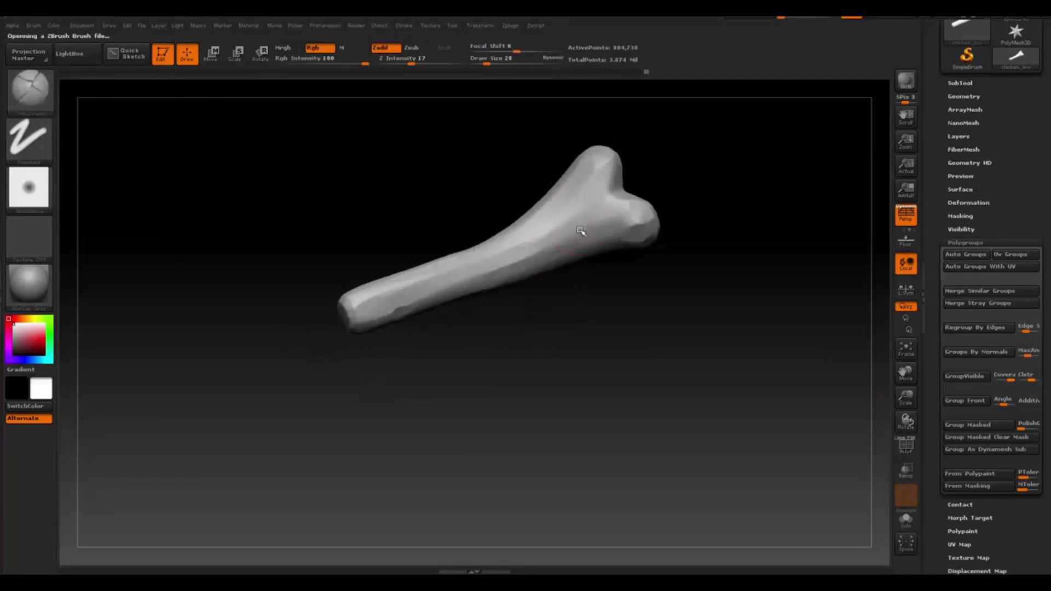
Carve grooves along the bone shaft, rotating to view its head and condyles
drag(582, 230, 512, 267)
mouse_move(446, 249)
mouse_down()
mouse_move(521, 263)
mouse_move(579, 179)
mouse_up()
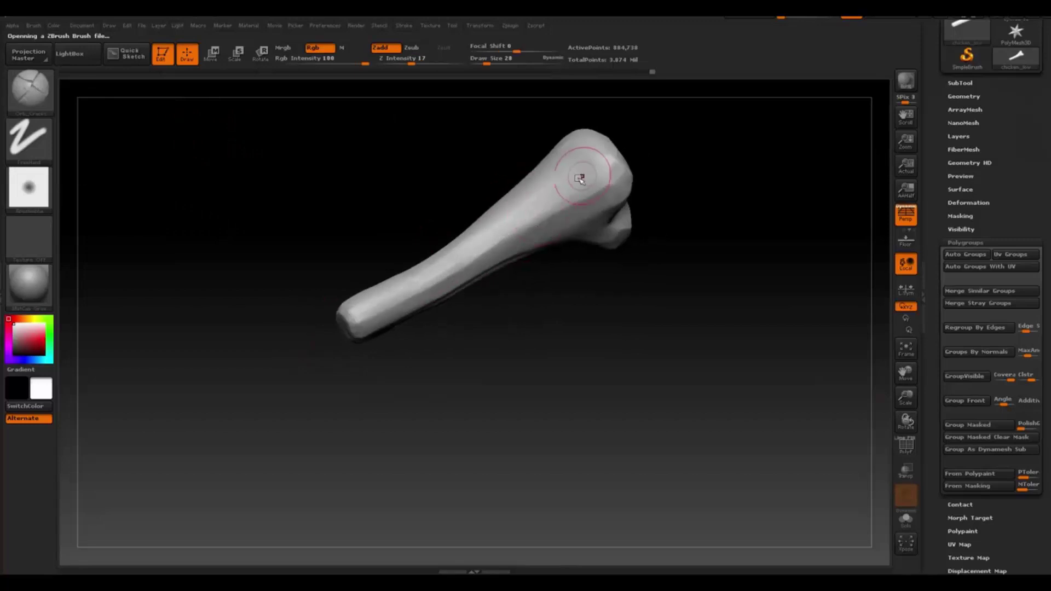
mouse_move(518, 199)
mouse_down()
mouse_move(479, 237)
mouse_move(526, 160)
mouse_move(626, 175)
mouse_up()
drag(380, 287, 578, 190)
drag(387, 295, 594, 214)
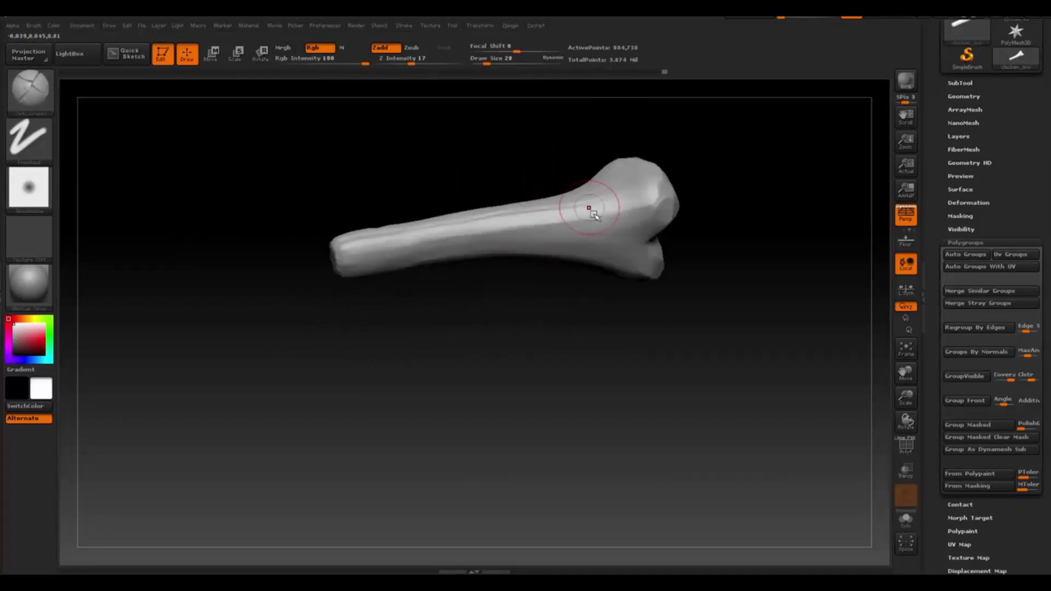
mouse_move(553, 246)
mouse_down()
mouse_move(564, 207)
mouse_move(525, 210)
mouse_up()
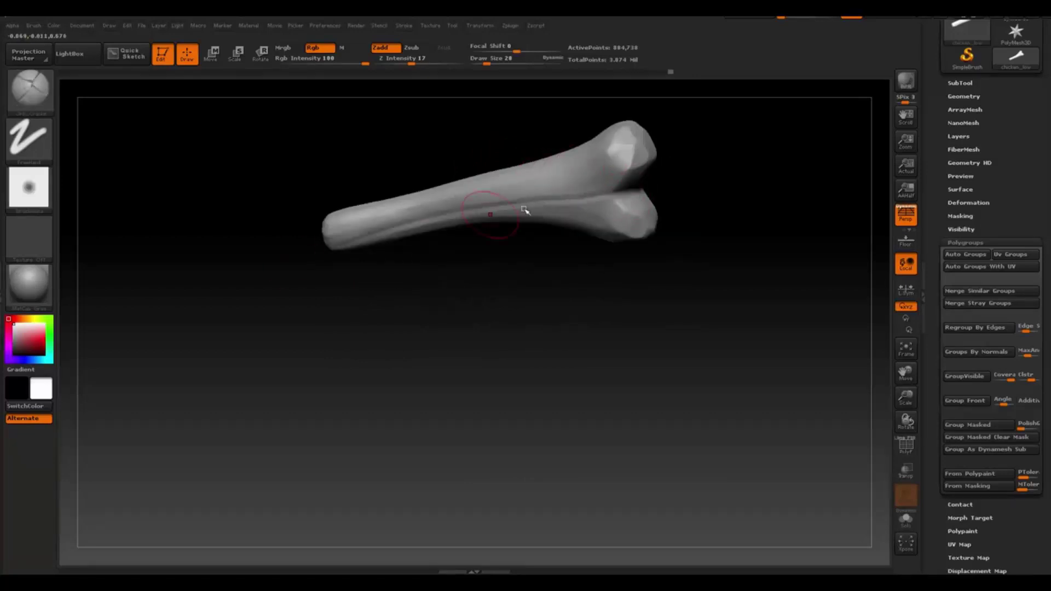
mouse_move(260, 230)
mouse_down()
mouse_move(469, 186)
mouse_move(539, 189)
mouse_move(531, 192)
mouse_move(603, 239)
mouse_move(570, 159)
mouse_move(457, 174)
mouse_up()
Unhide the full drumstick and view the cup cavity from several angles
ctrl+shift+click(383, 235)
mouse_move(383, 234)
mouse_down()
mouse_move(505, 244)
mouse_move(412, 227)
mouse_move(469, 269)
mouse_up()
mouse_move(472, 280)
right_down()
mouse_move(411, 219)
mouse_move(399, 258)
mouse_move(370, 289)
mouse_move(462, 293)
mouse_move(478, 338)
right_up()
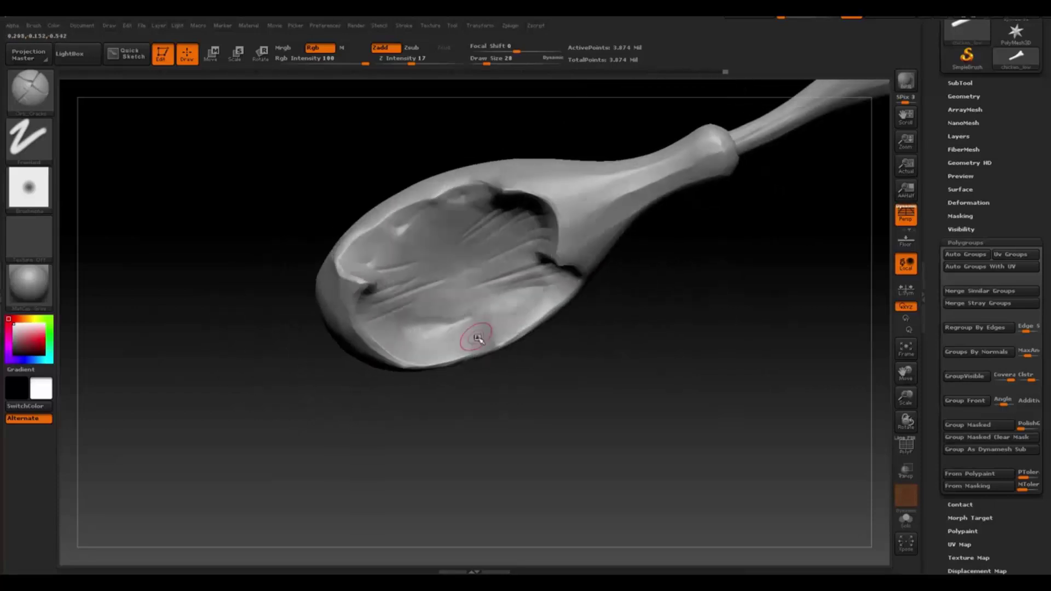
mouse_move(388, 335)
right_down()
mouse_move(507, 252)
mouse_move(548, 289)
mouse_move(476, 192)
right_up()
mouse_move(434, 230)
right_down()
mouse_move(389, 206)
mouse_move(386, 247)
mouse_move(471, 222)
mouse_move(549, 227)
right_up()
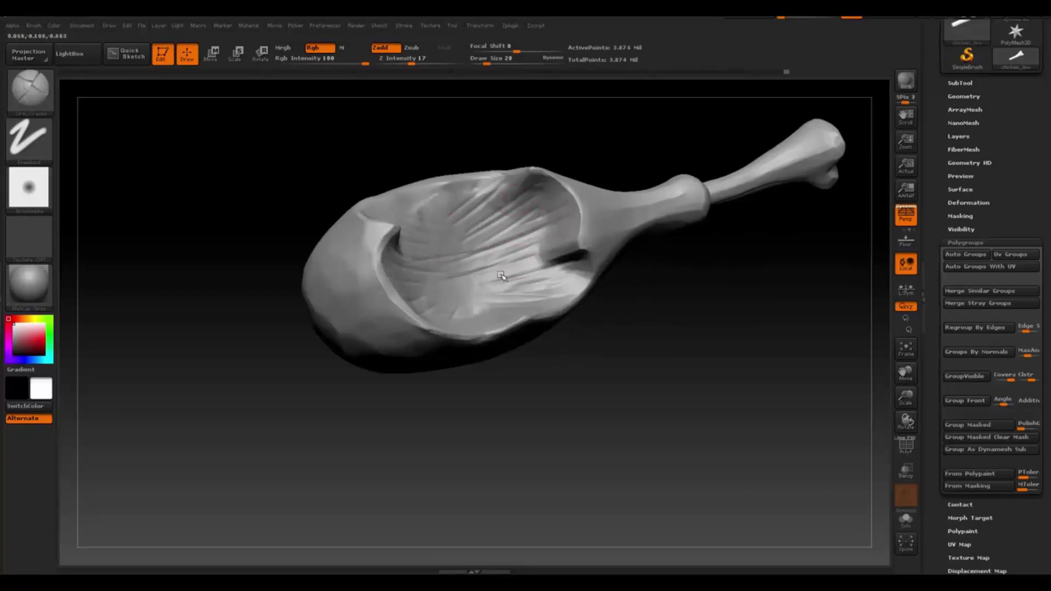
right_drag(502, 276, 489, 259)
mouse_move(371, 263)
right_down()
mouse_move(603, 249)
mouse_move(524, 244)
mouse_move(570, 218)
mouse_move(656, 219)
right_up()
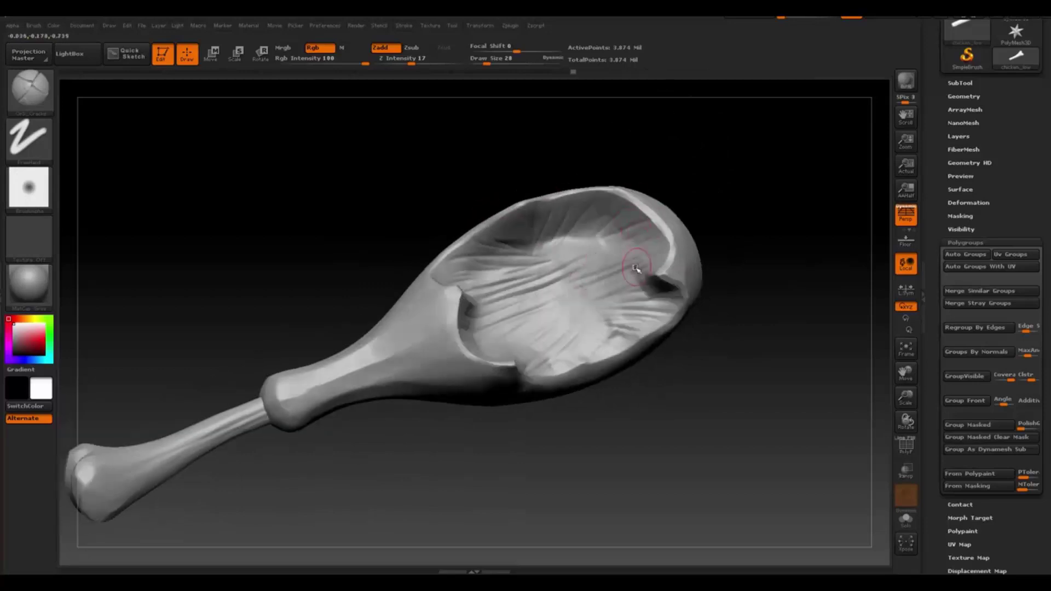
mouse_move(635, 268)
right_down()
mouse_move(716, 277)
mouse_move(633, 305)
mouse_move(483, 306)
mouse_move(603, 264)
right_up()
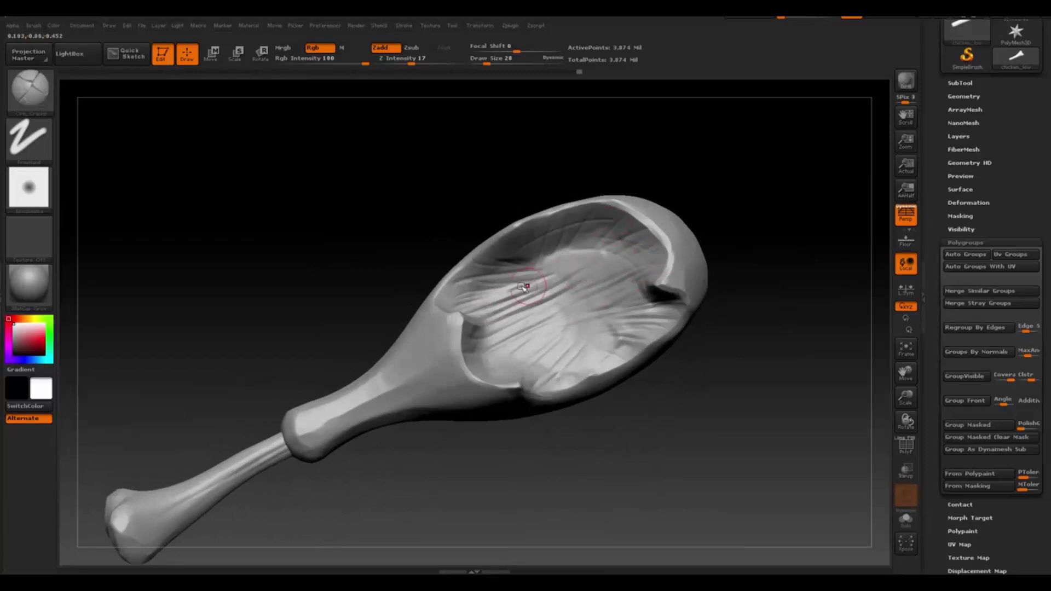
mouse_move(536, 296)
right_down()
mouse_move(573, 244)
mouse_move(523, 263)
mouse_move(566, 338)
right_up()
Raise Draw Size to 39 and switch brushes, settling on intensity 17
key(space)
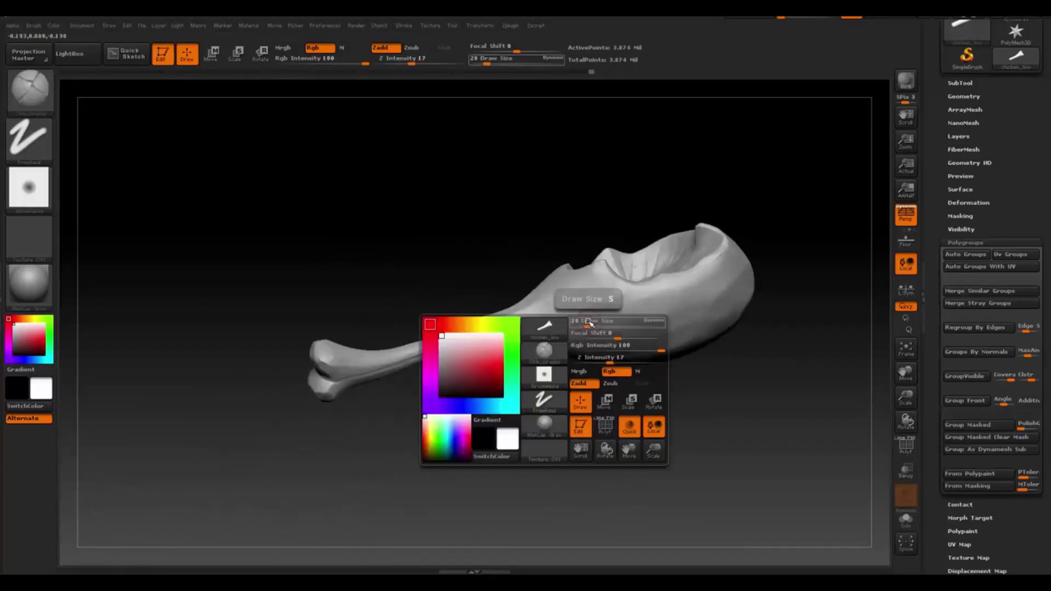
drag(607, 351, 657, 327)
right_drag(532, 336, 530, 339)
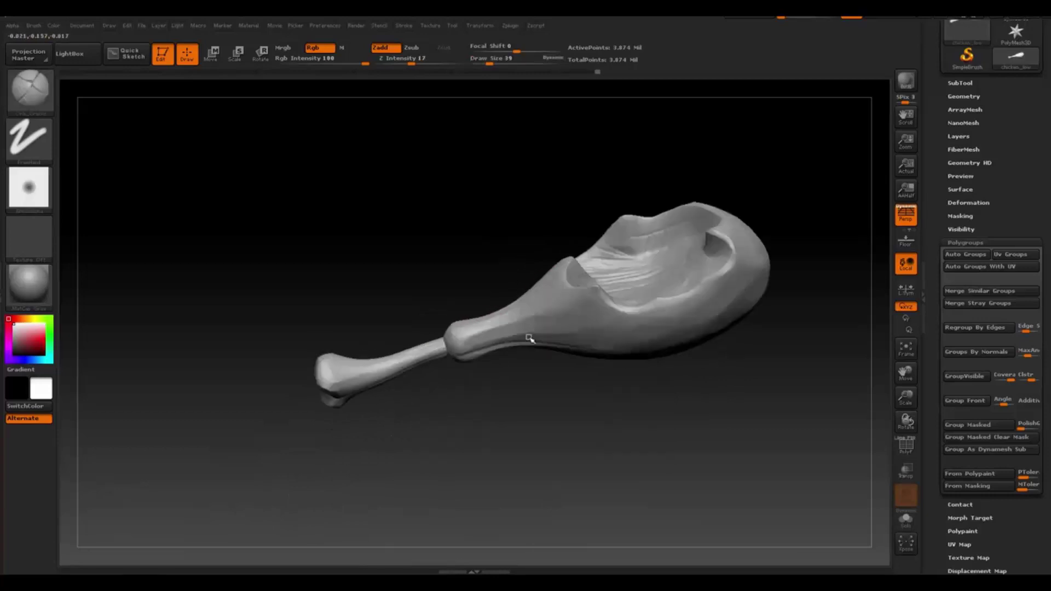
mouse_move(619, 290)
right_down()
mouse_move(558, 327)
mouse_move(454, 306)
mouse_move(542, 345)
mouse_move(542, 281)
mouse_move(566, 256)
mouse_move(472, 382)
mouse_move(511, 345)
right_up()
key(b)
key(i)
key(n)
key(b)
key(s)
key(t)
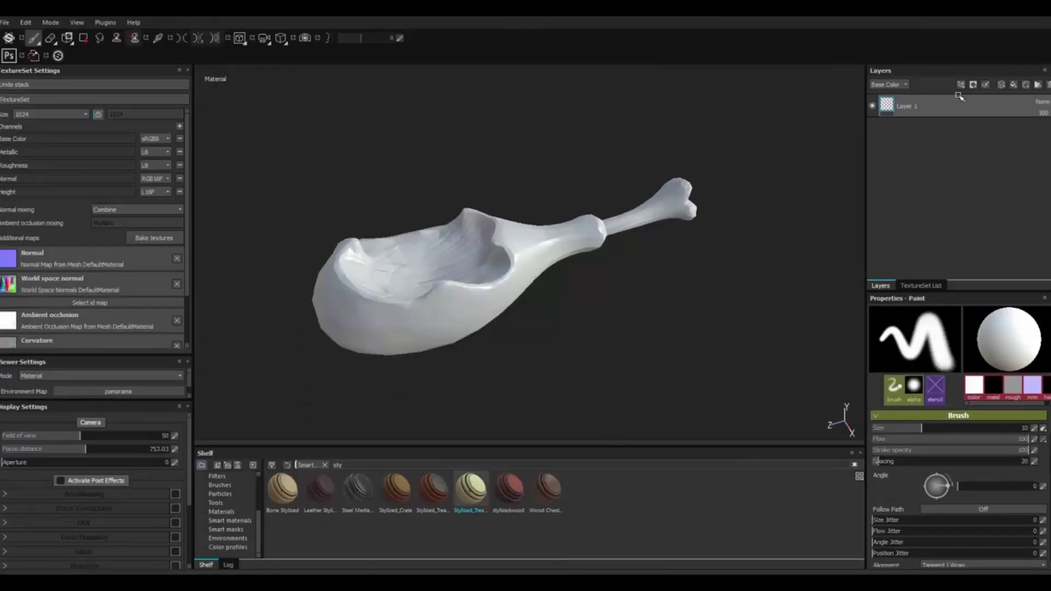
Apply the Stylized_TreasureChest smart material and hide its metal layer
drag(959, 96, 949, 97)
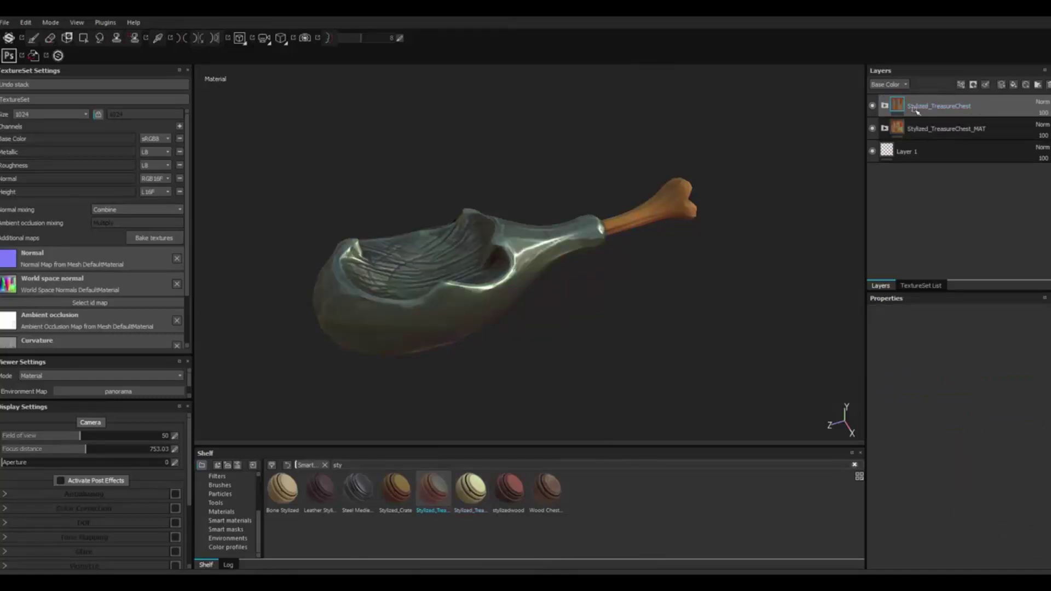
click(885, 106)
scroll(931, 192, down, 3)
click(883, 222)
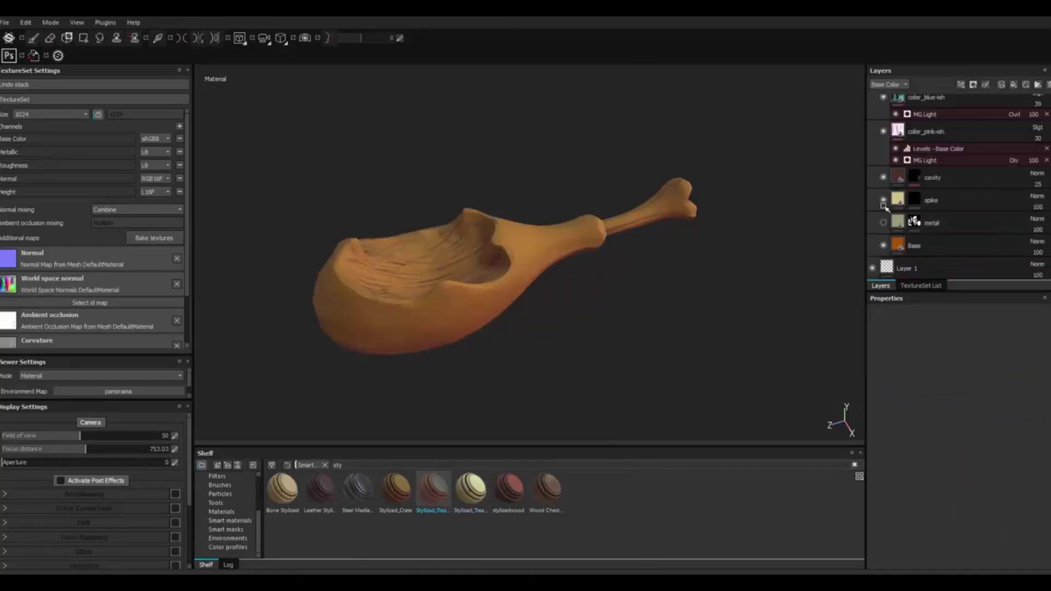
Shift the Base layer's colour to a redder orange and check it on the model
click(936, 244)
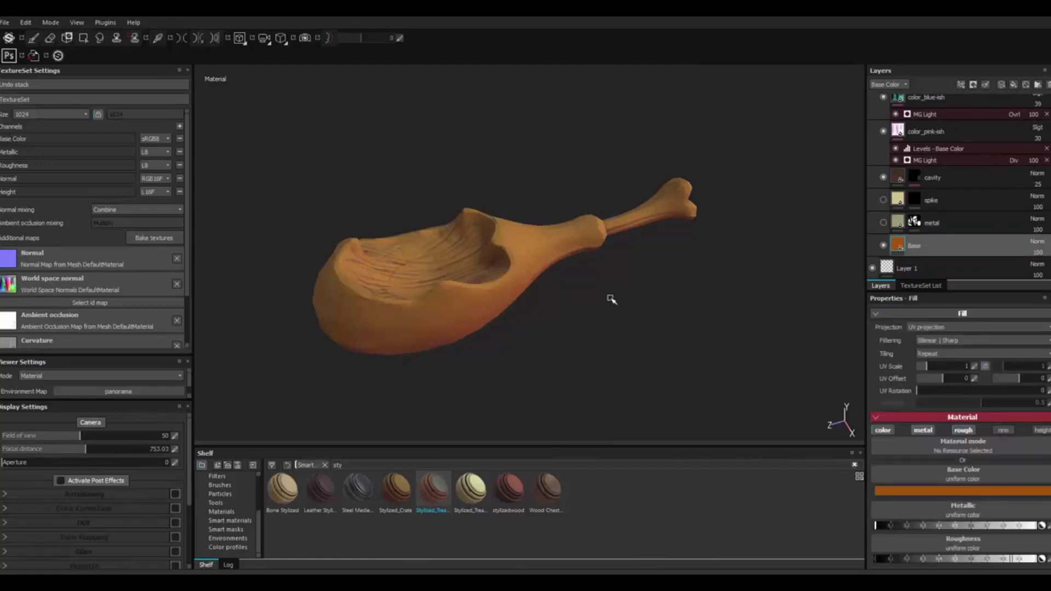
click(985, 495)
drag(989, 543, 990, 545)
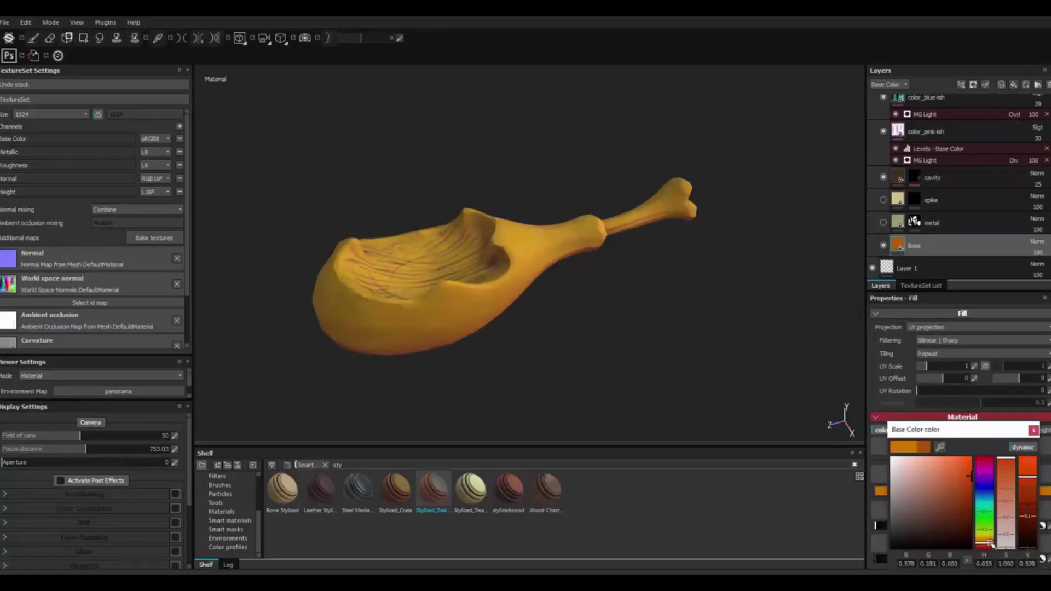
click(1033, 431)
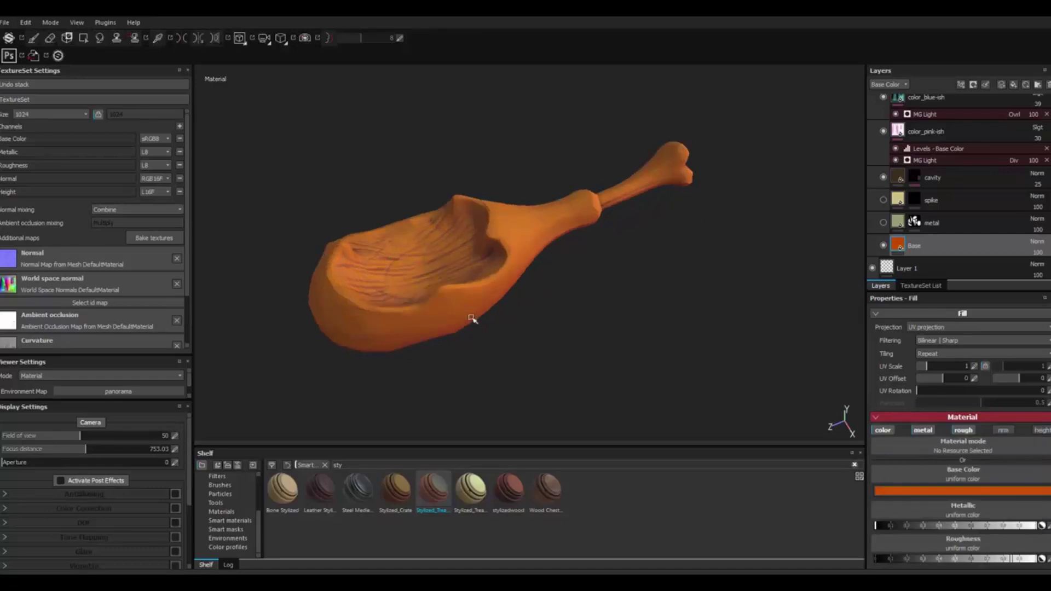
alt+drag(469, 317, 511, 287)
Switch from polygon-fill masking to painting the mask by hand
right_click(916, 208)
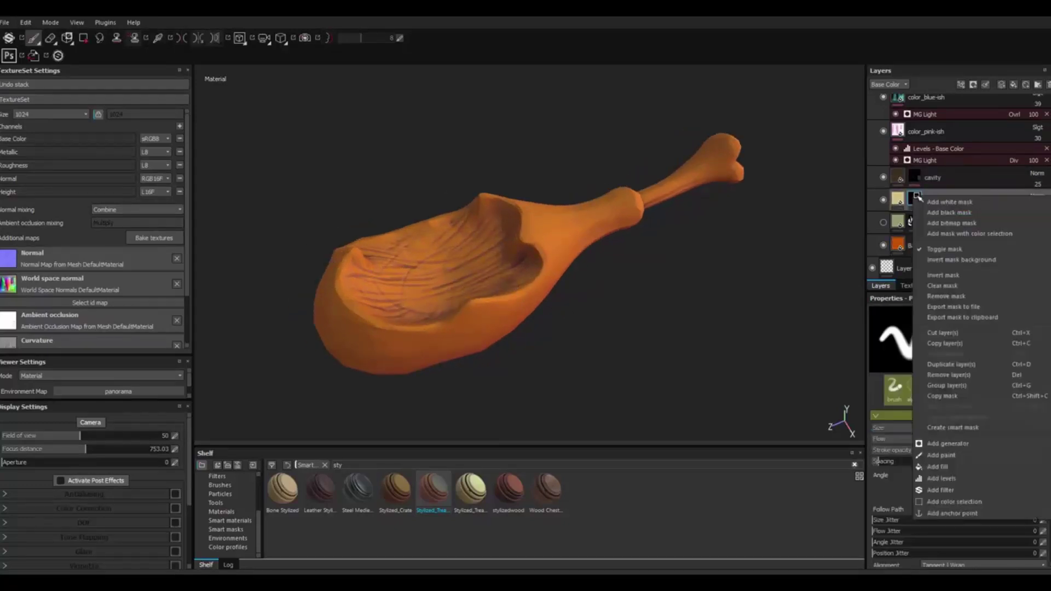
key(Escape)
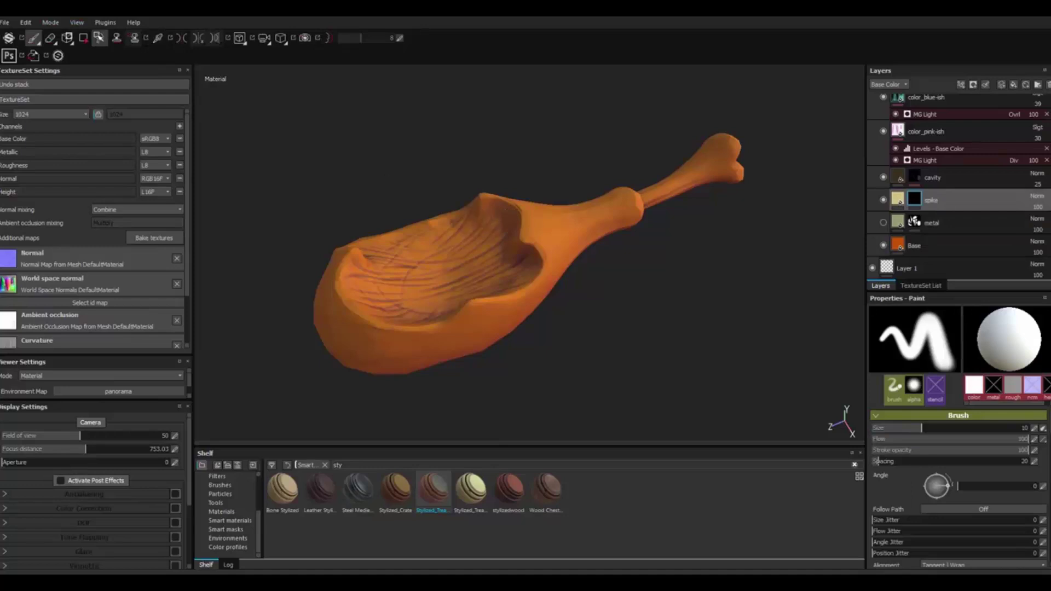
key(4)
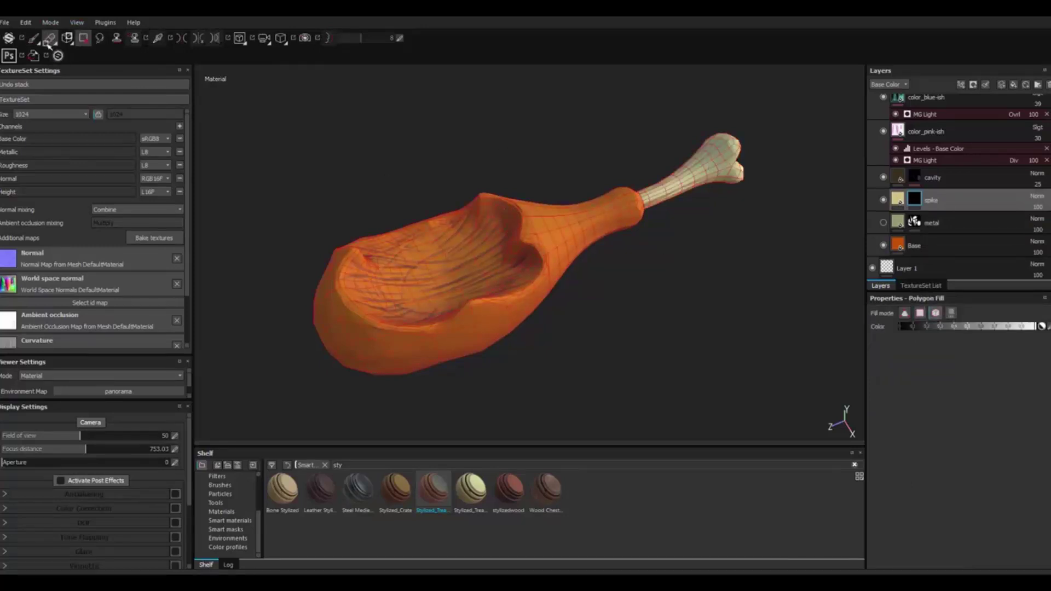
click(33, 38)
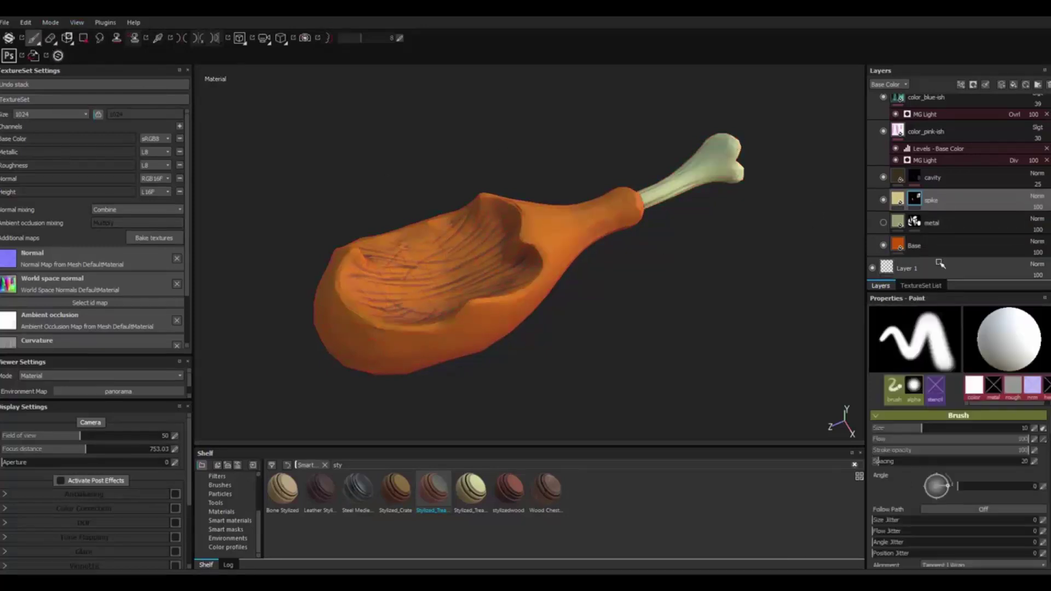
Duplicate the spike layer and paint strands into the cavity at brush size 19.7
click(898, 200)
right_click(916, 201)
click(941, 215)
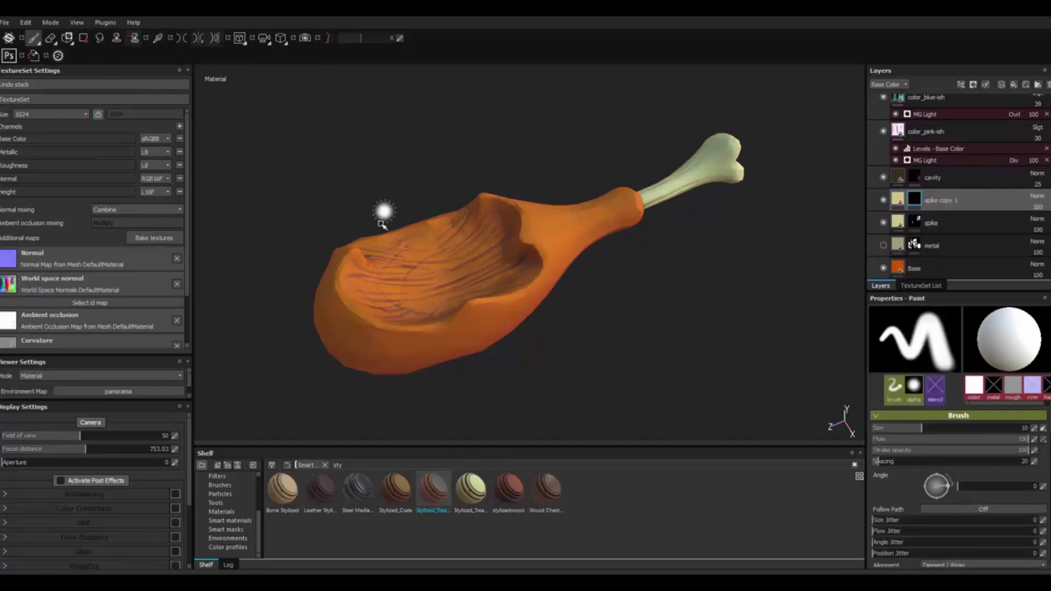
alt+drag(383, 212, 460, 281)
ctrl+right_drag(460, 282, 468, 265)
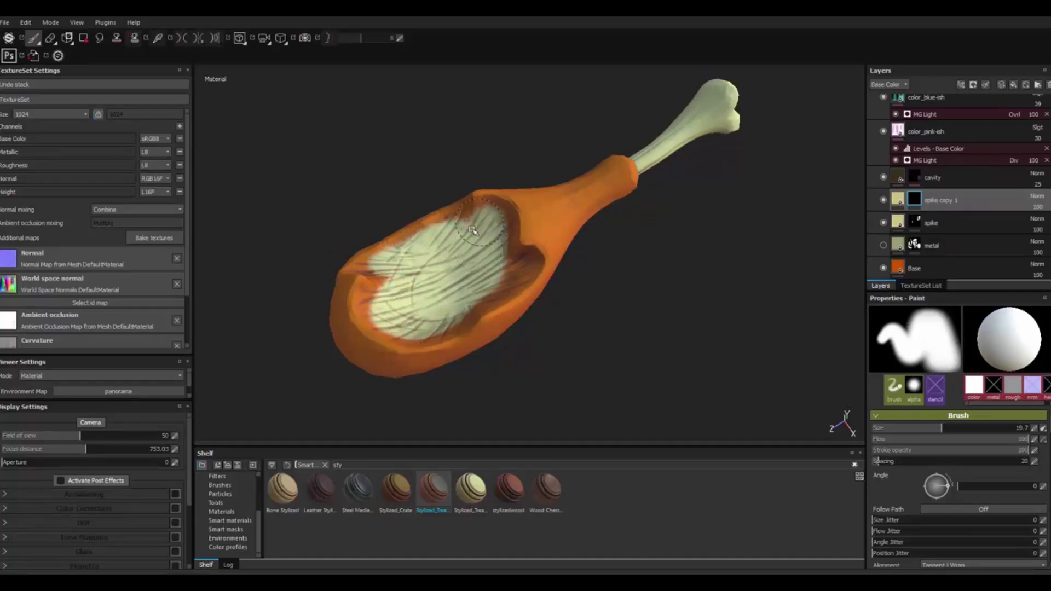
Paint the cavity head-on, shrinking the brush to about 11
mouse_move(502, 228)
alt+mouse_down()
mouse_move(524, 219)
mouse_move(511, 276)
mouse_move(527, 260)
alt+mouse_up()
alt+drag(505, 337, 429, 279)
alt+drag(459, 219, 411, 245)
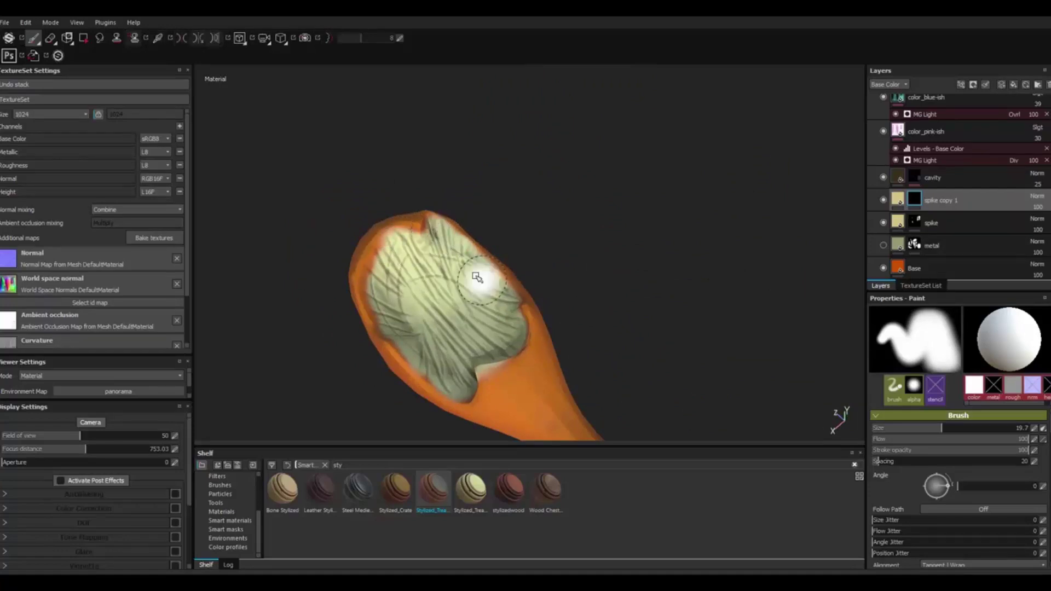
mouse_move(475, 275)
alt+mouse_down()
mouse_move(376, 239)
mouse_move(406, 223)
mouse_move(509, 243)
mouse_move(477, 221)
mouse_move(547, 265)
alt+mouse_up()
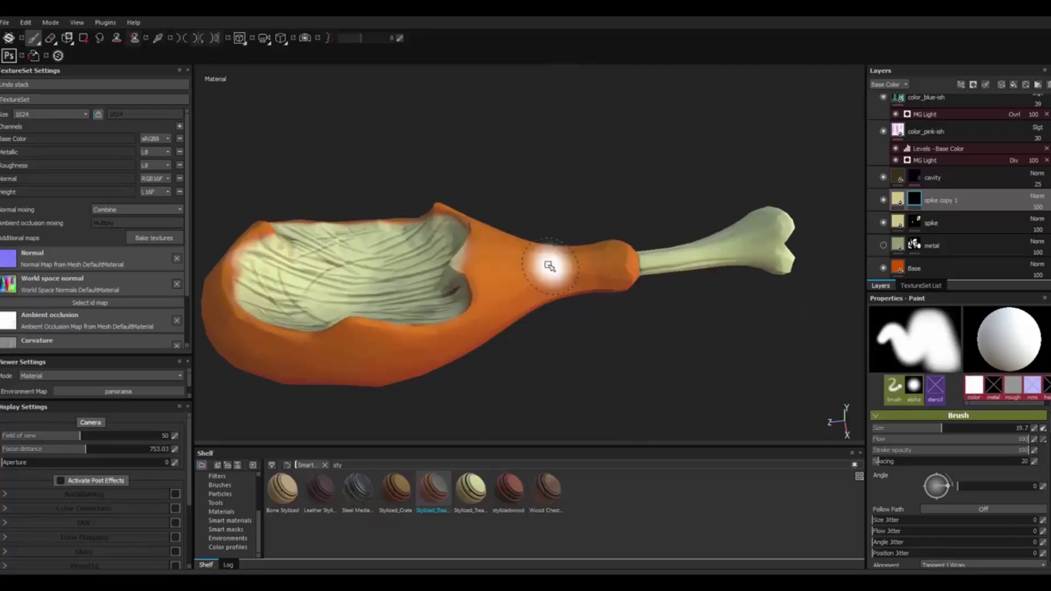
ctrl+right_drag(547, 265, 465, 249)
alt+drag(465, 248, 474, 268)
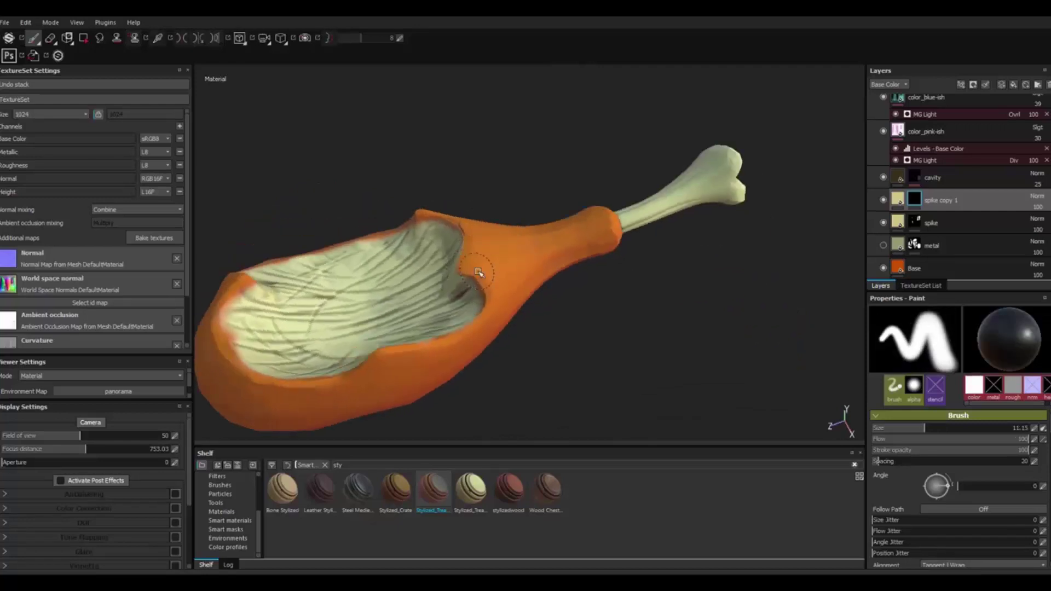
alt+right_drag(478, 272, 322, 225)
Tint spike copy 1's fill base colour to coral pink
click(892, 198)
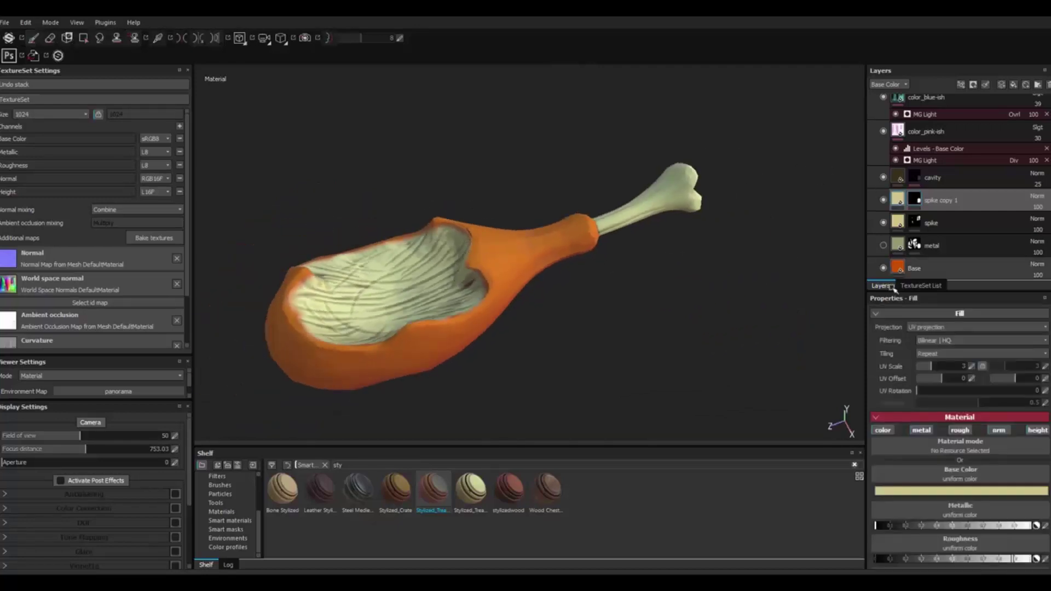
click(936, 487)
drag(955, 539, 953, 541)
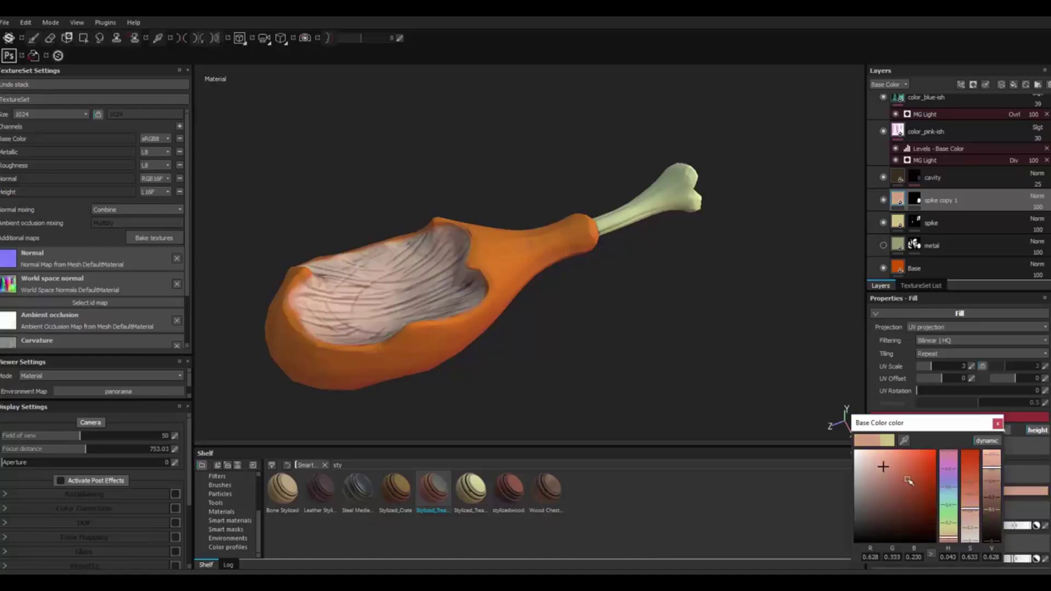
drag(890, 470, 913, 473)
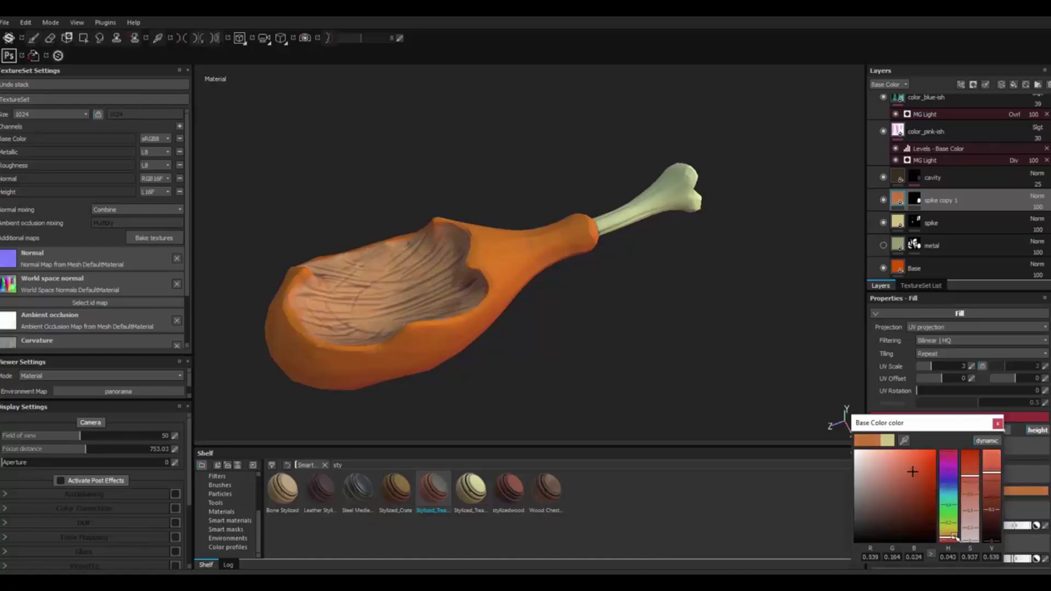
click(916, 459)
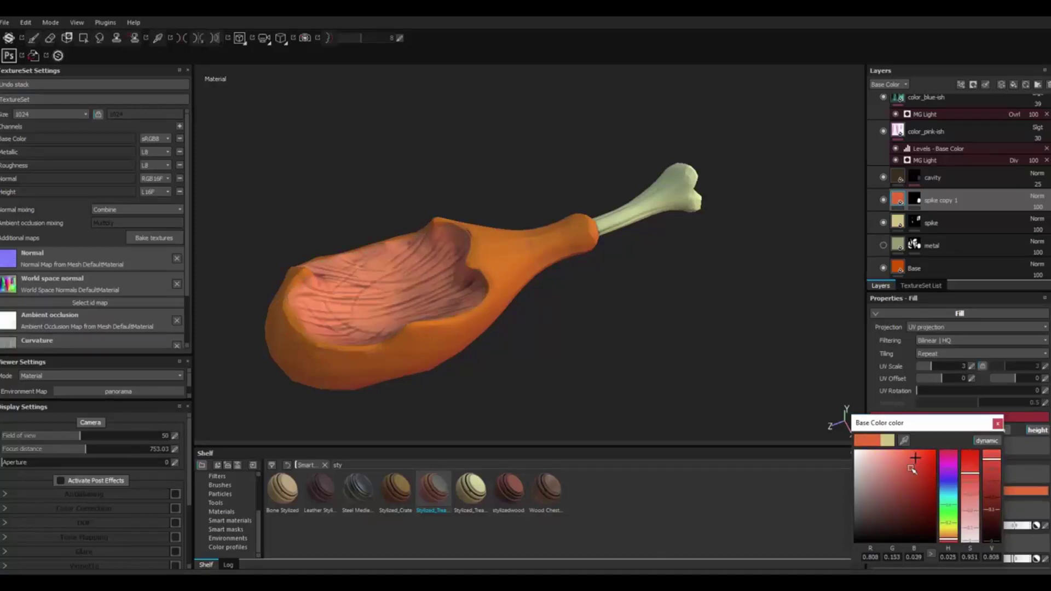
drag(906, 461, 902, 452)
mouse_move(712, 306)
alt+mouse_down()
mouse_move(651, 240)
mouse_move(510, 228)
mouse_move(525, 277)
mouse_move(539, 275)
alt+mouse_up()
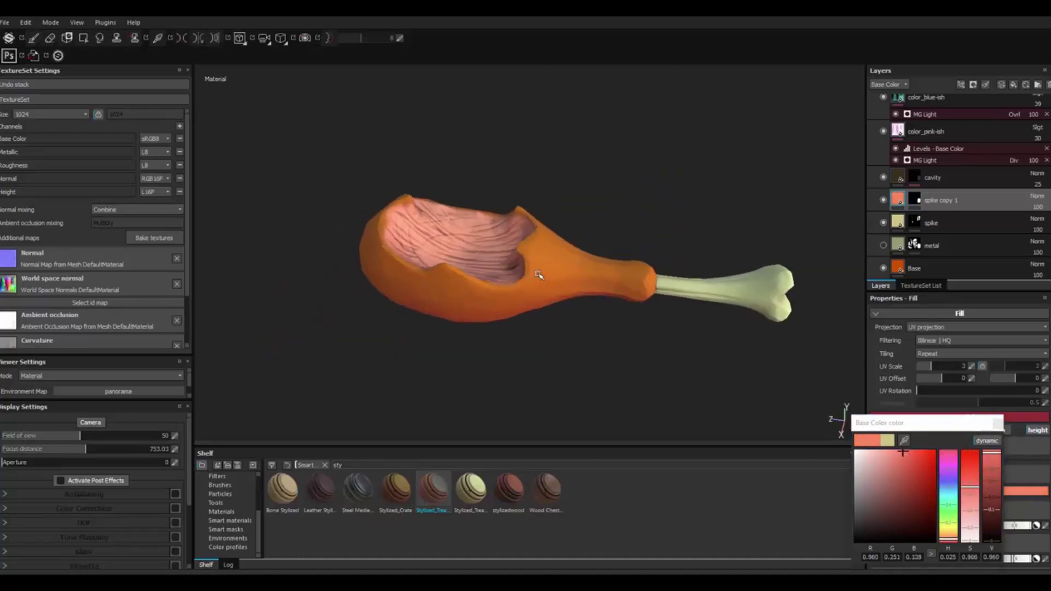
click(998, 423)
Darken the spike bone layer's pale yellow base colour slightly
click(930, 222)
click(1029, 491)
click(901, 484)
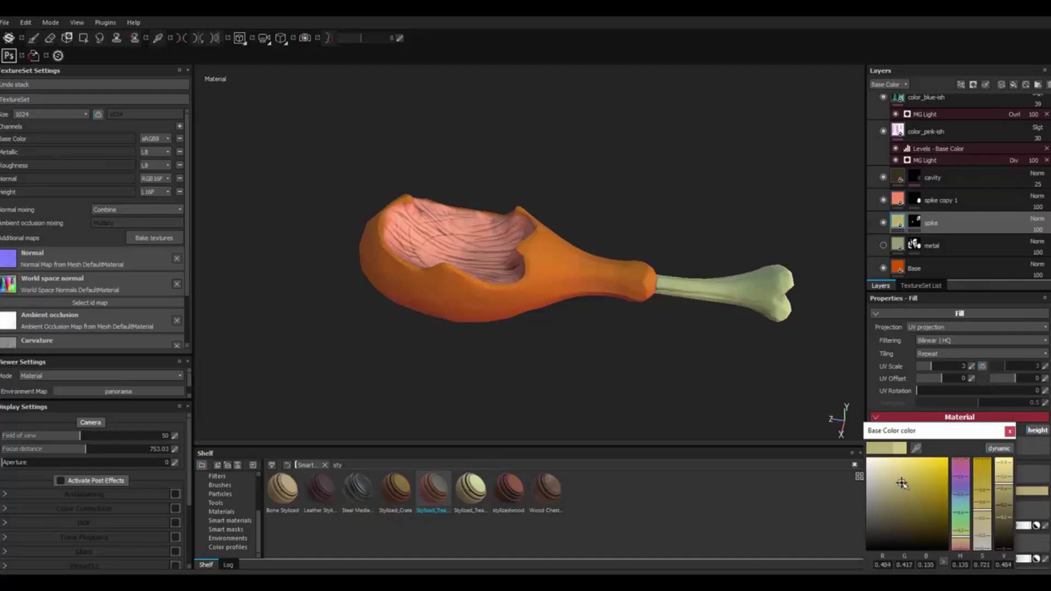
drag(908, 486, 905, 487)
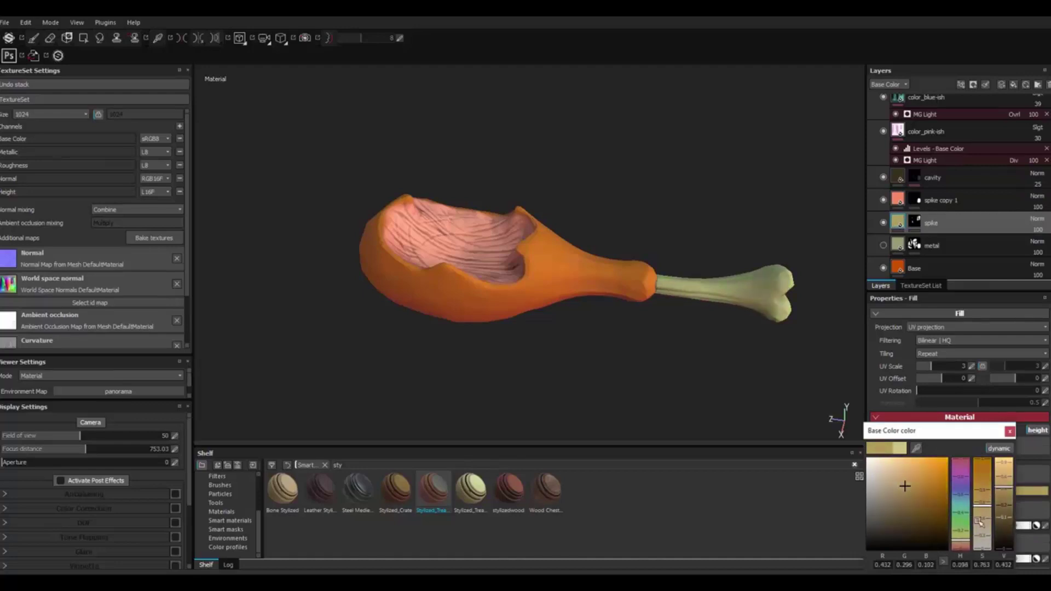
click(1009, 431)
click(904, 266)
Darken the skin's base colour and shift its hue toward red
click(962, 491)
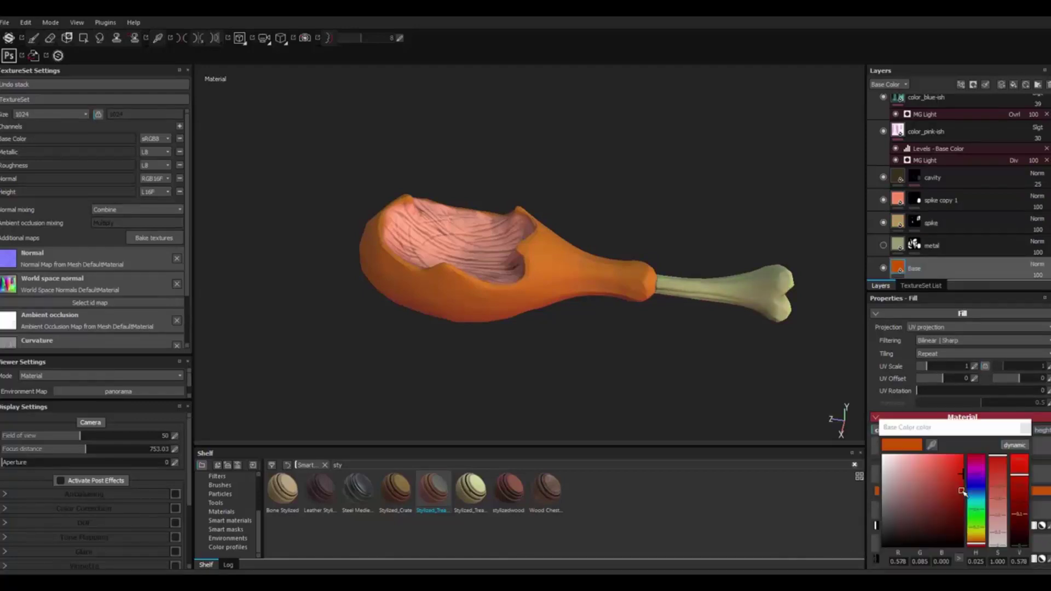
drag(957, 508, 960, 499)
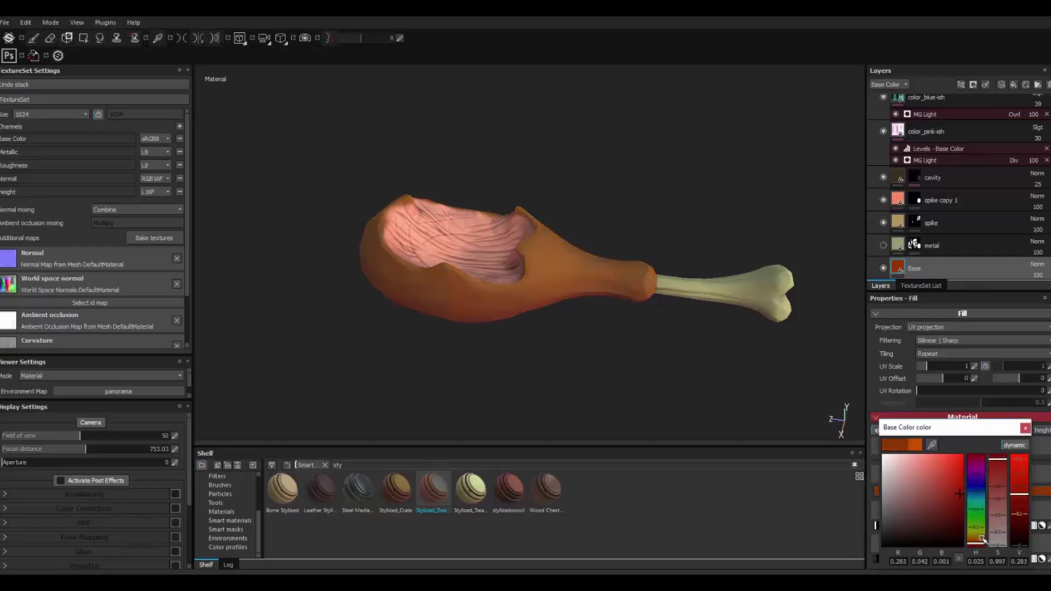
drag(982, 539, 984, 545)
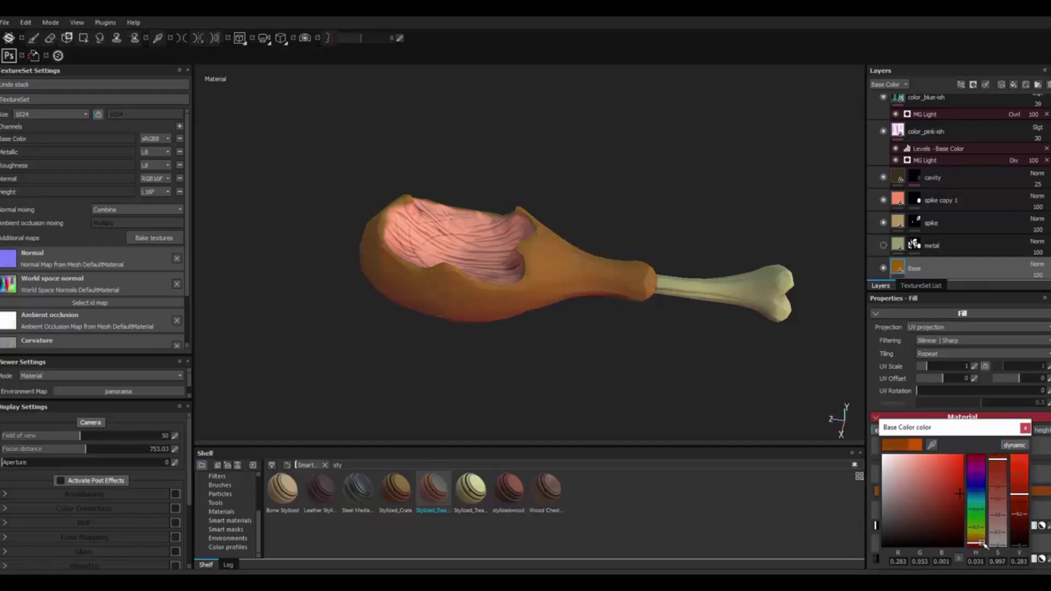
click(1025, 429)
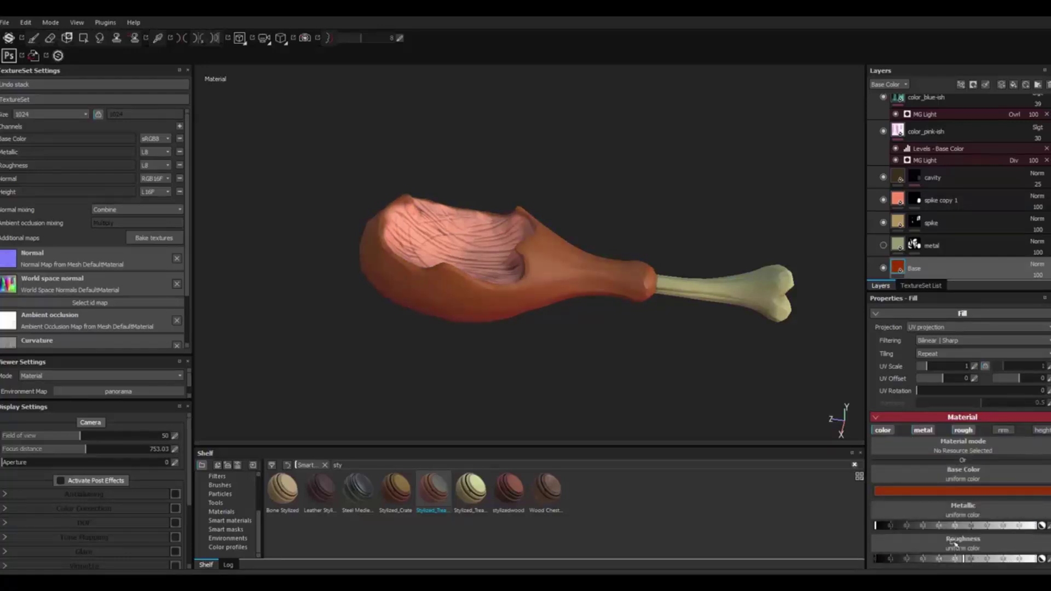
mouse_move(740, 328)
alt+mouse_down()
mouse_move(531, 248)
mouse_move(968, 497)
alt+mouse_up()
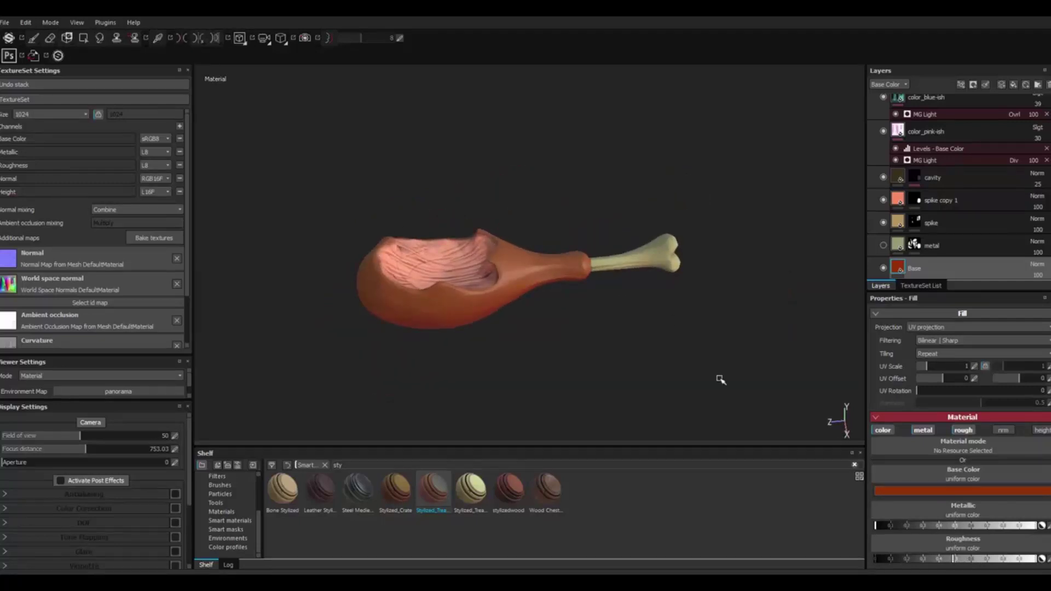
mouse_move(720, 379)
alt+mouse_down()
mouse_move(555, 263)
mouse_move(556, 277)
alt+mouse_up()
Brighten the skin to a reddish-orange and review it from a new angle
click(953, 491)
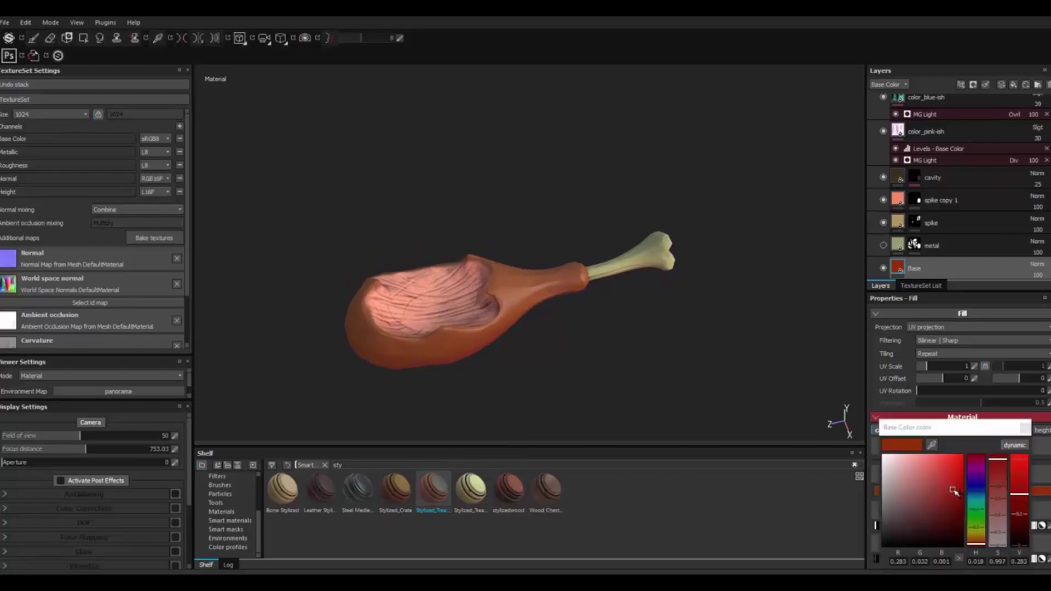
mouse_move(954, 491)
mouse_down()
mouse_move(958, 482)
mouse_move(985, 544)
mouse_up()
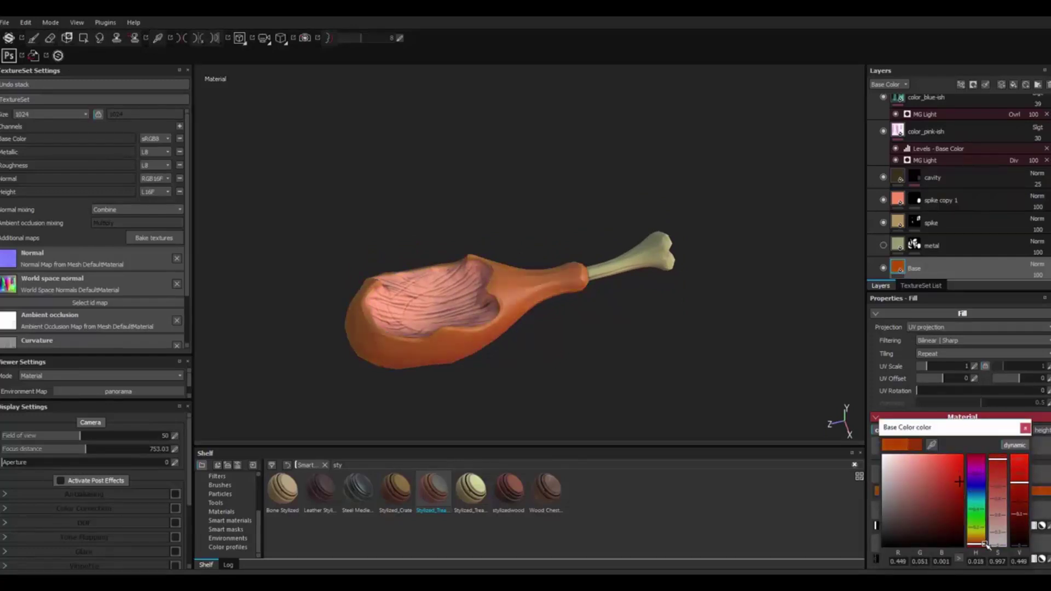
alt+drag(608, 290, 547, 307)
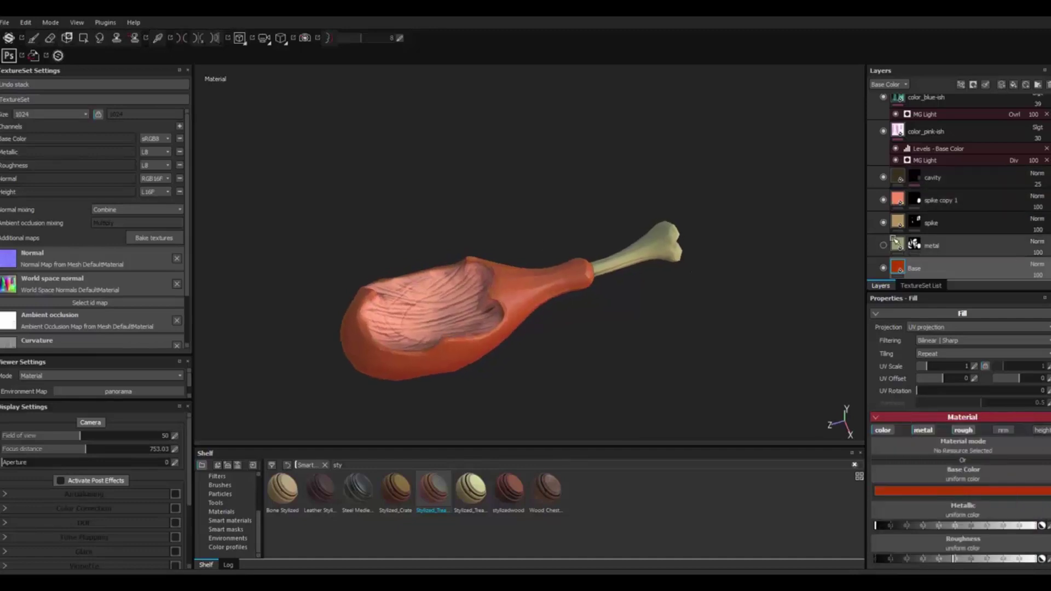
click(931, 200)
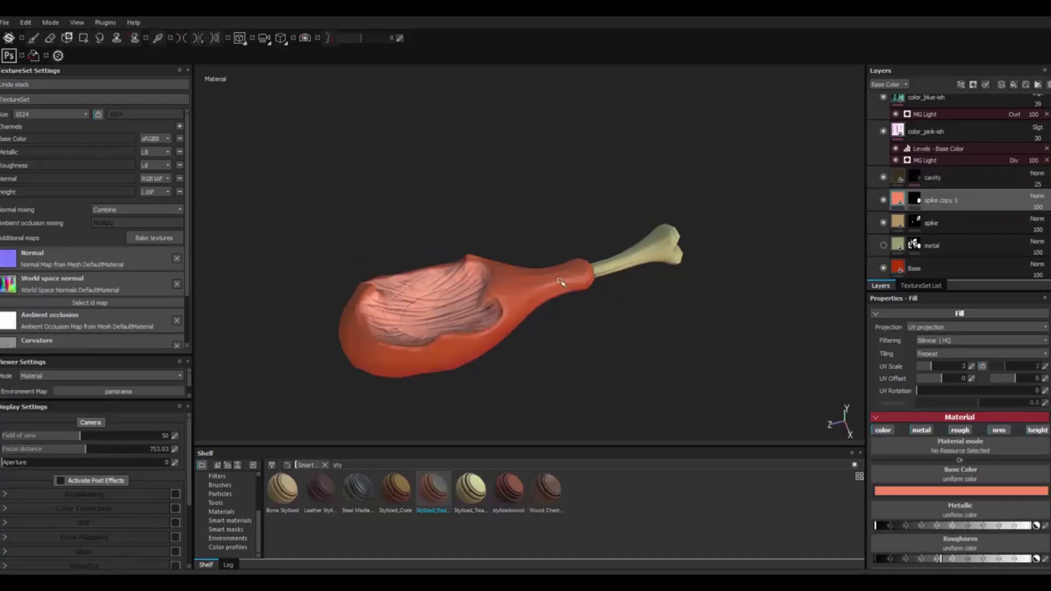
scroll(958, 164, up, 5)
Turn off the color_pink-ish and other colour-variation layers
click(882, 106)
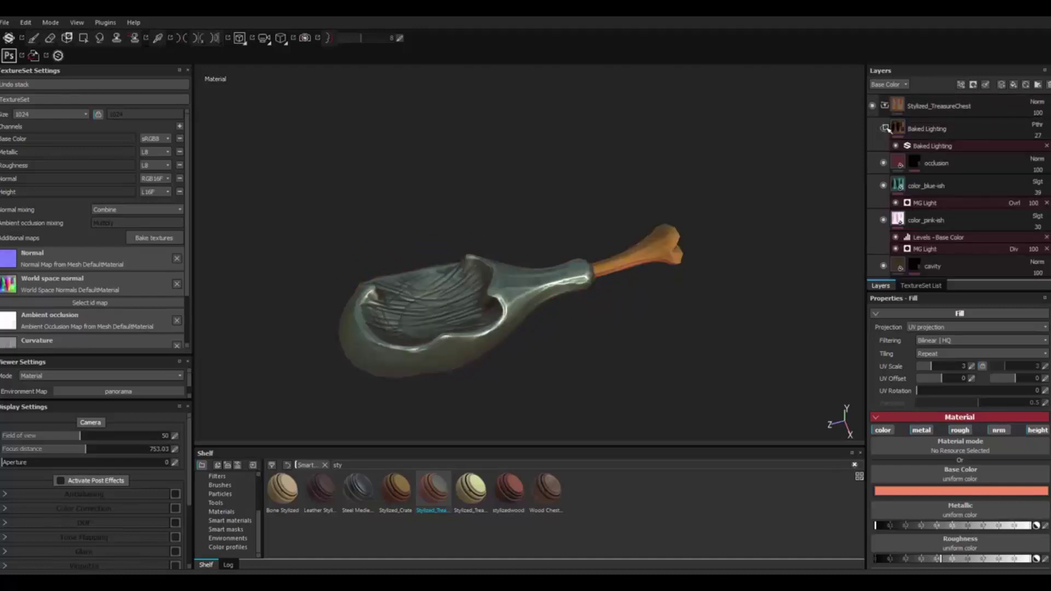
click(884, 218)
scroll(883, 217, down, 2)
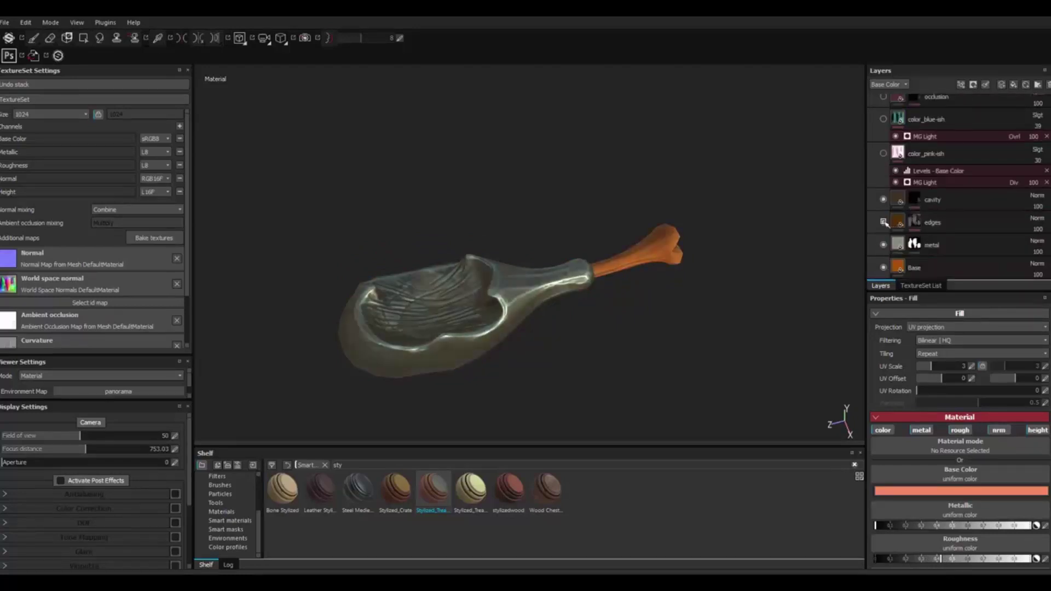
click(883, 244)
scroll(883, 245, down, 2)
scroll(887, 219, up, 2)
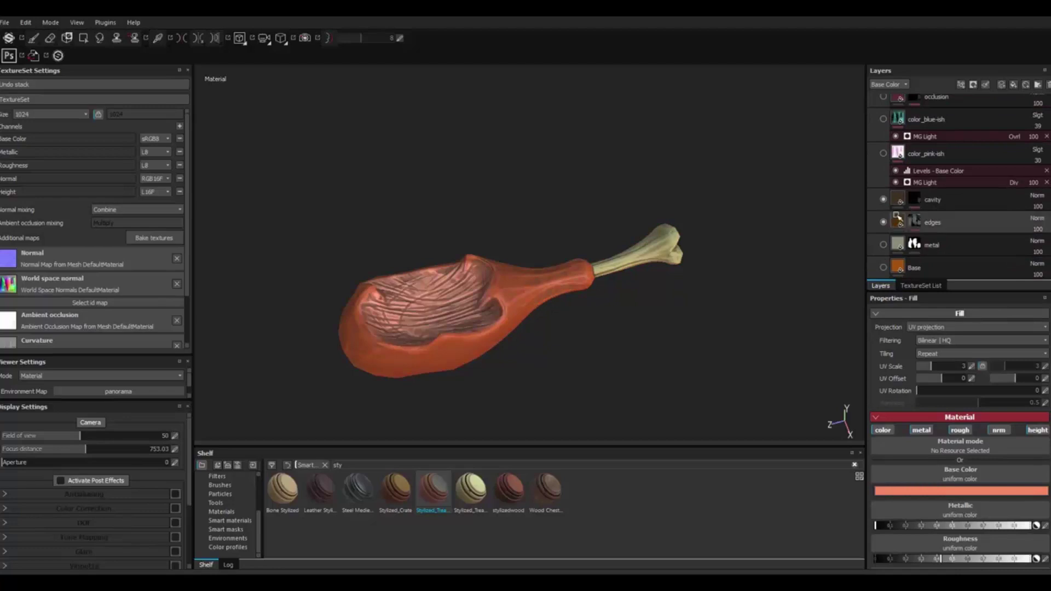
Set the edges layer opacity to 41 and hide the cavity layer
click(1036, 227)
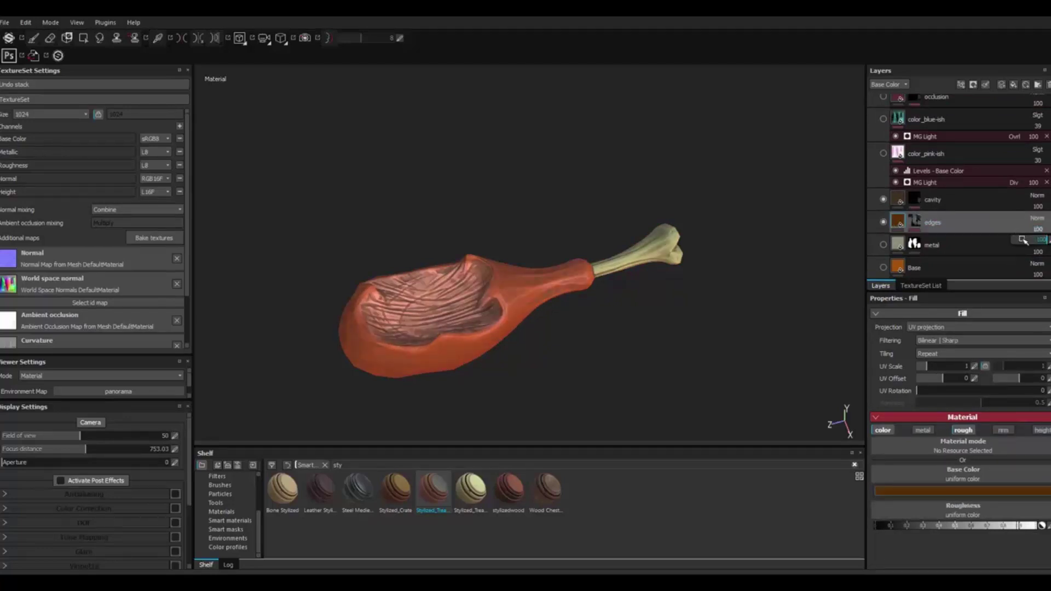
text(41)
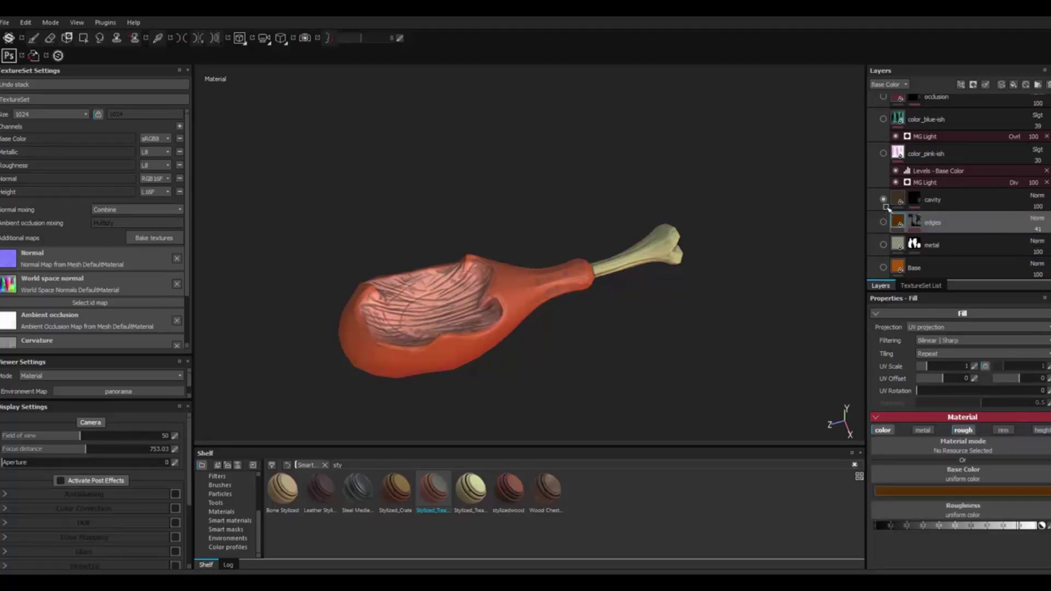
scroll(883, 167, up, 1)
click(884, 232)
scroll(901, 233, down, 1)
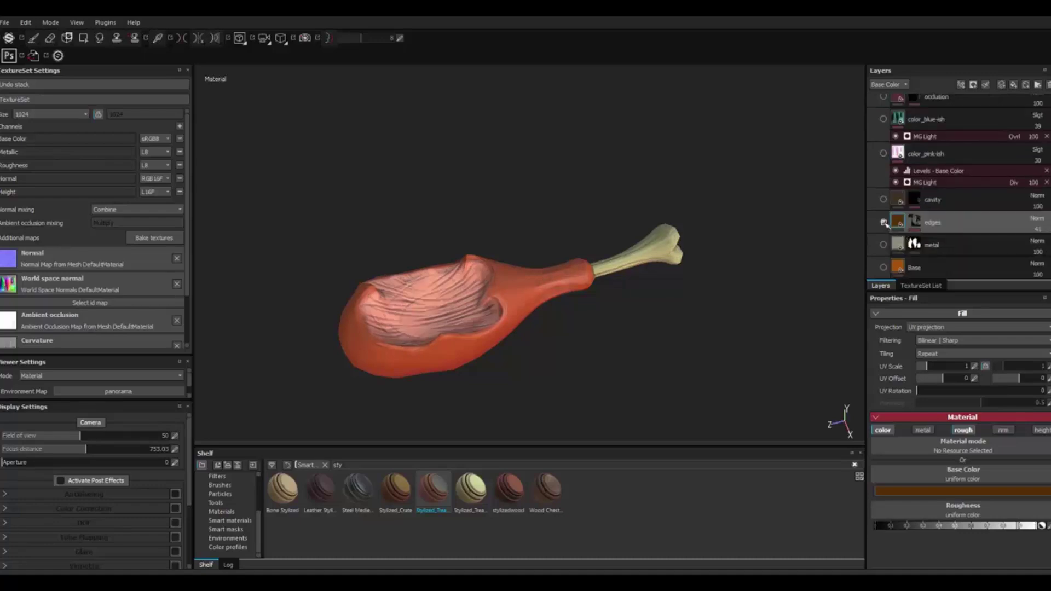